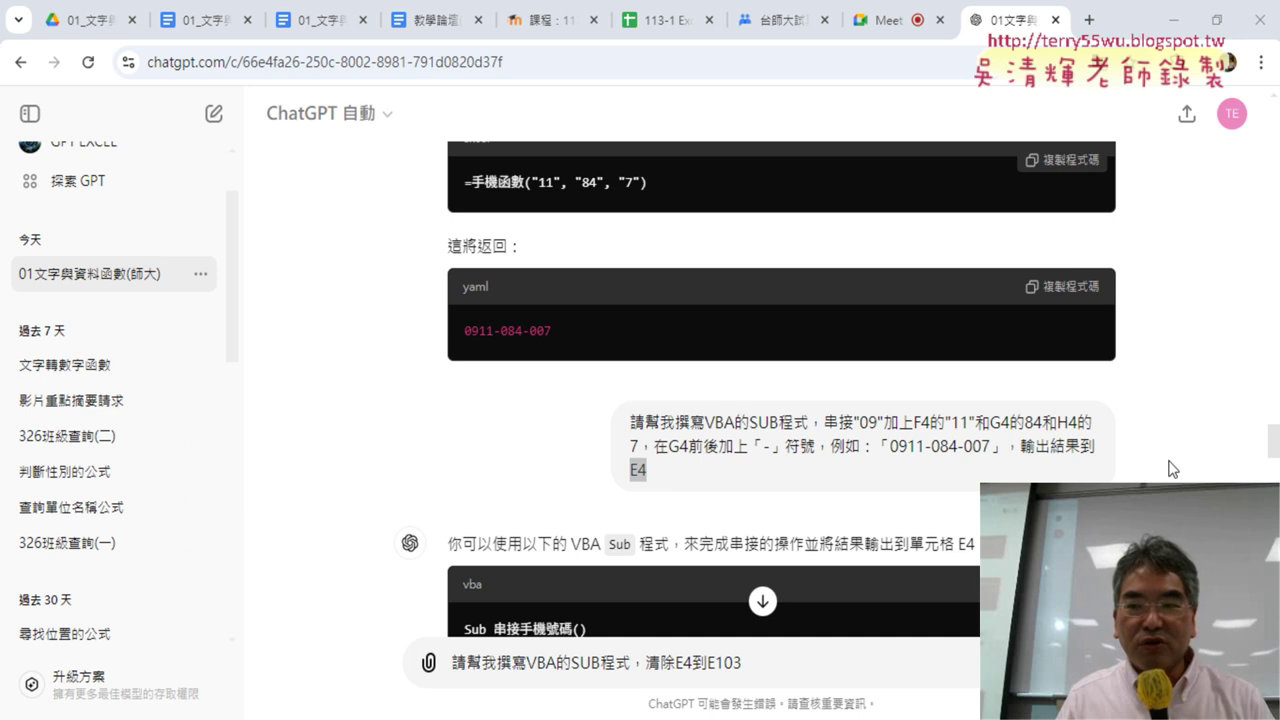
# - Scroll the ChatGPT answer, then close FastStone Editor without saving the screenshot
pyautogui.scroll(-4, 1263, 474)
pyautogui.scroll(-10, 1274, 470)
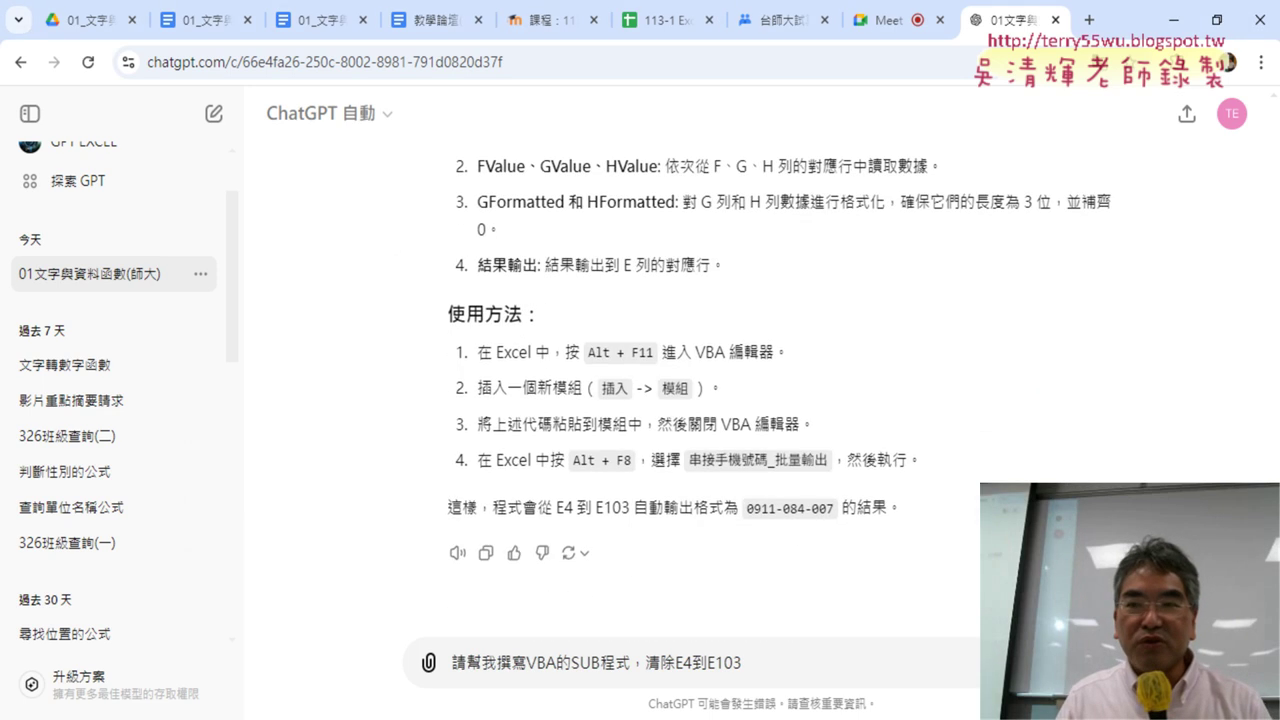
pyautogui.click(1177, 23)
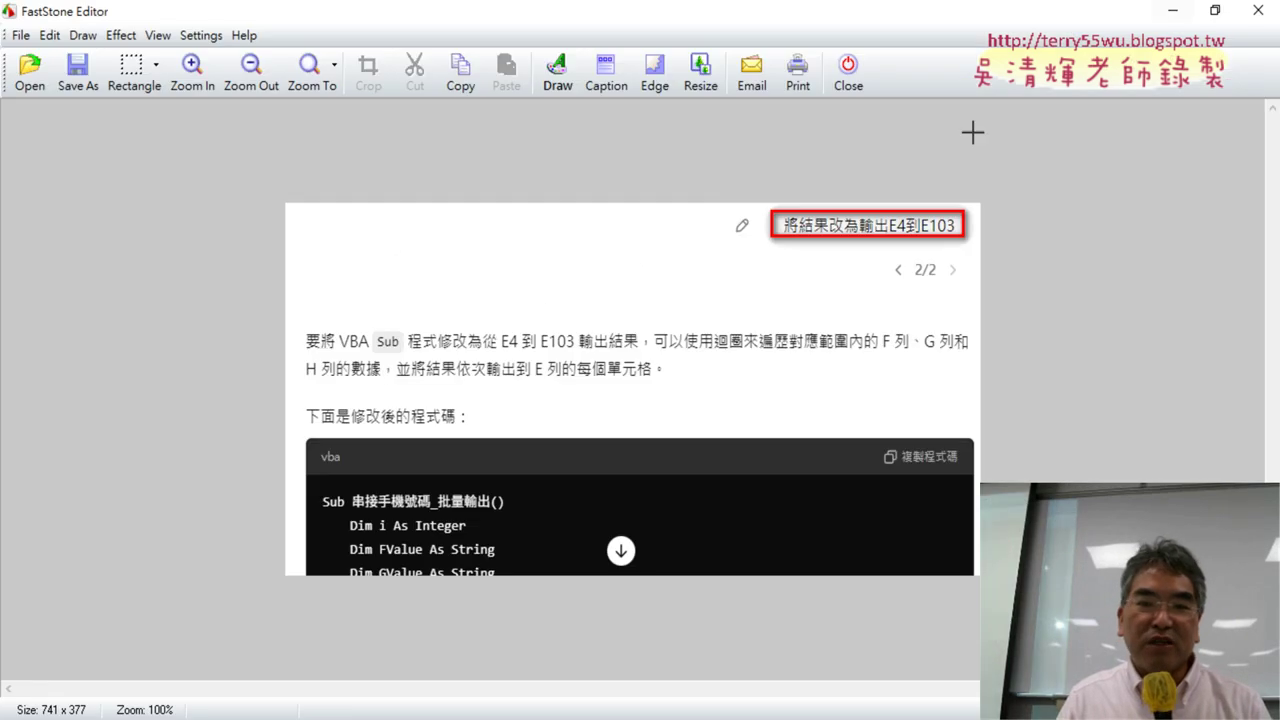
pyautogui.click(1258, 12)
pyautogui.click(662, 420)
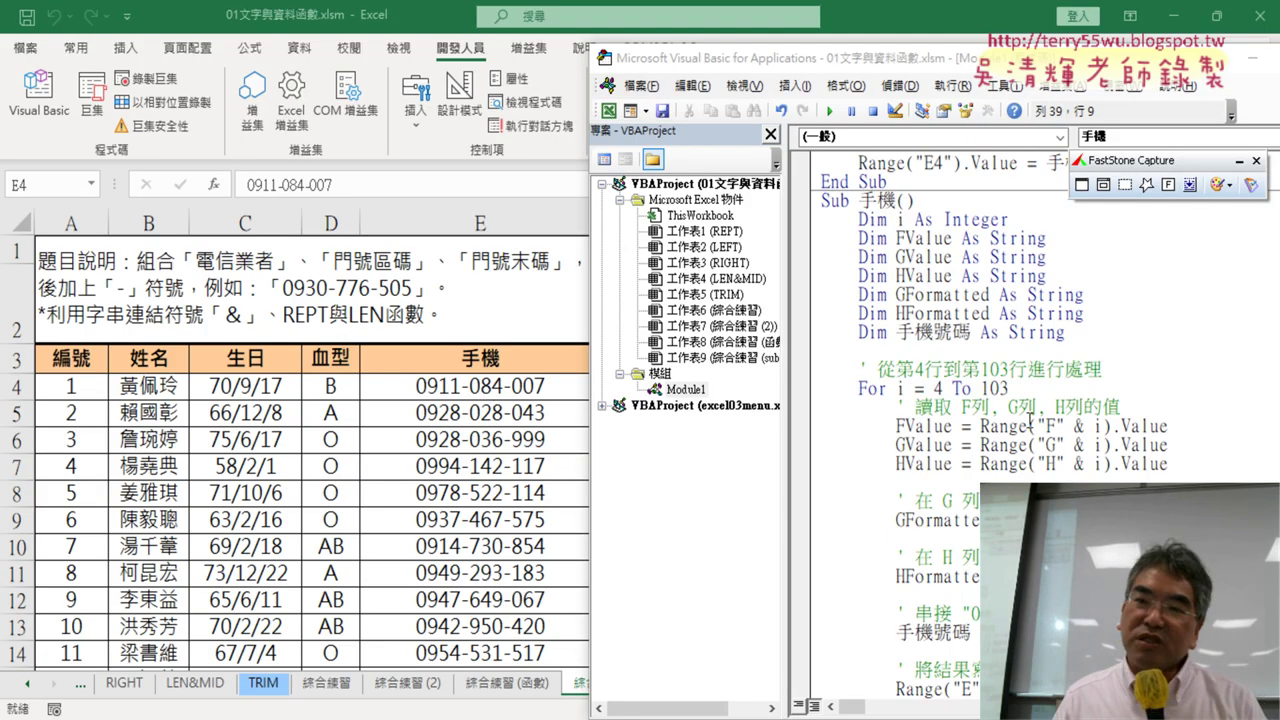
# - Review the end of the 手機 macro, place the cursor below End Sub, and return to ChatGPT
pyautogui.scroll(-2, 993, 413)
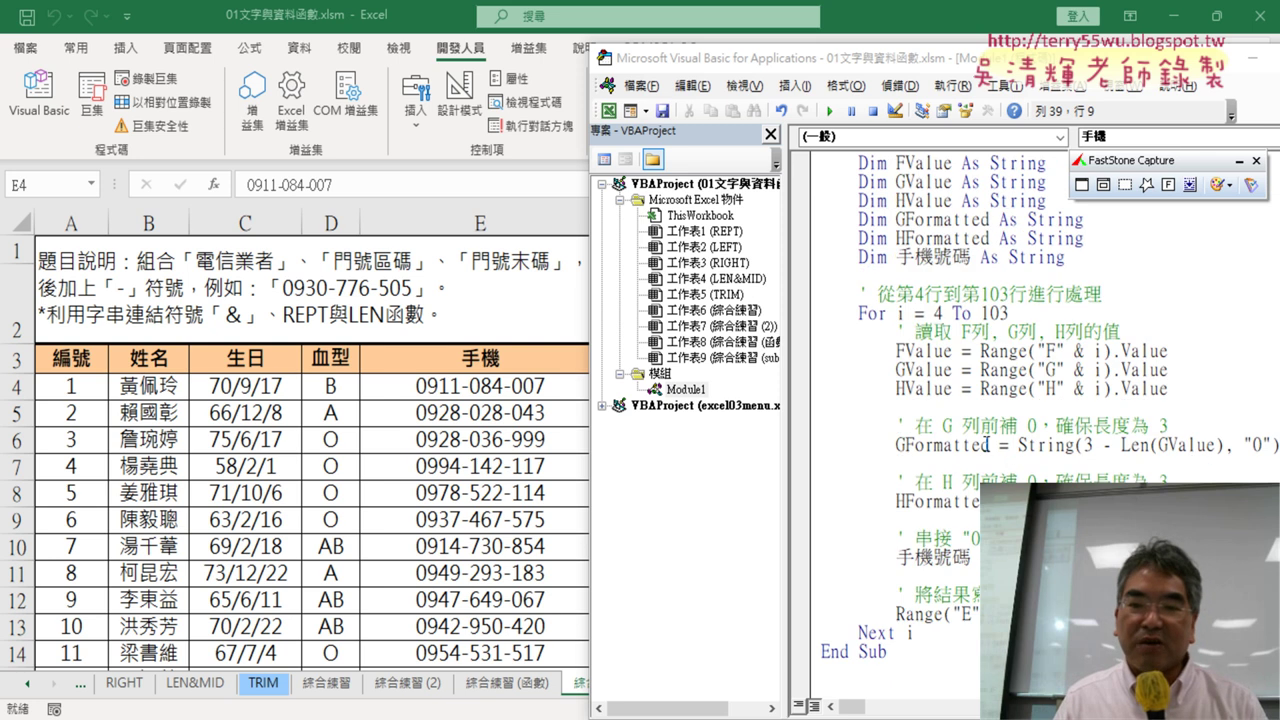
pyautogui.click(880, 674)
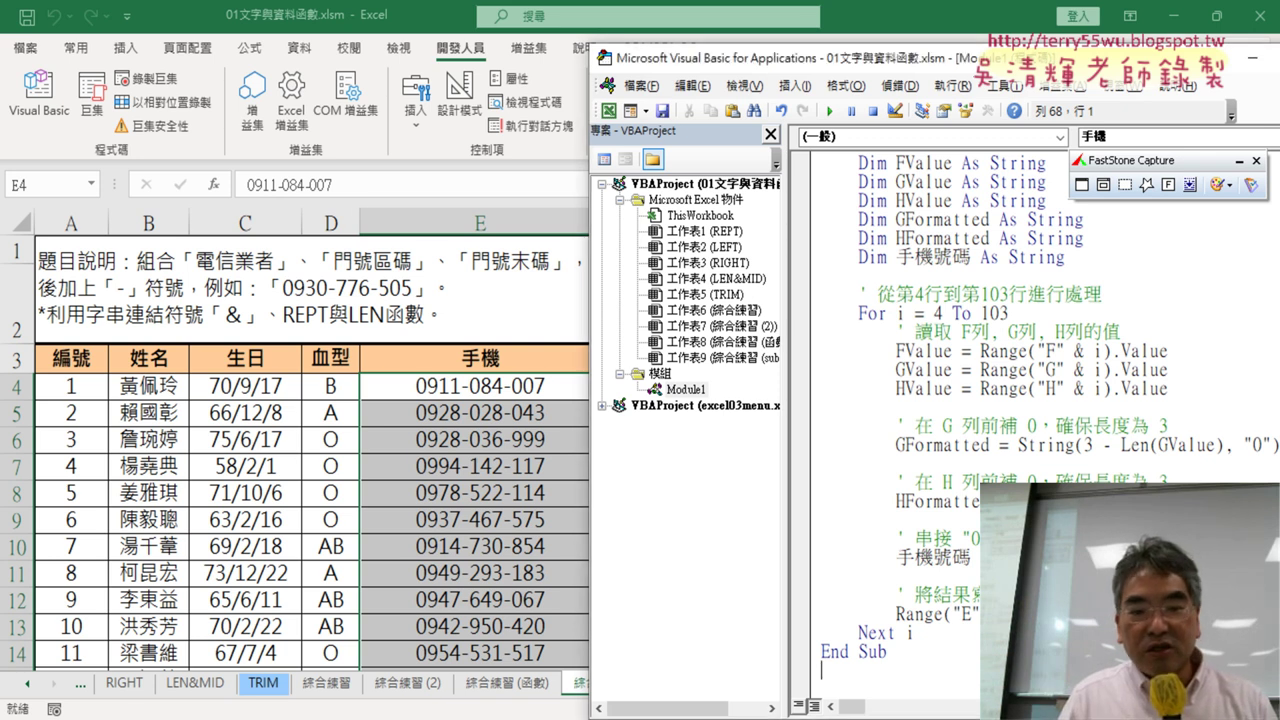
pyautogui.moveTo(715, 710)
pyautogui.click(600, 640)
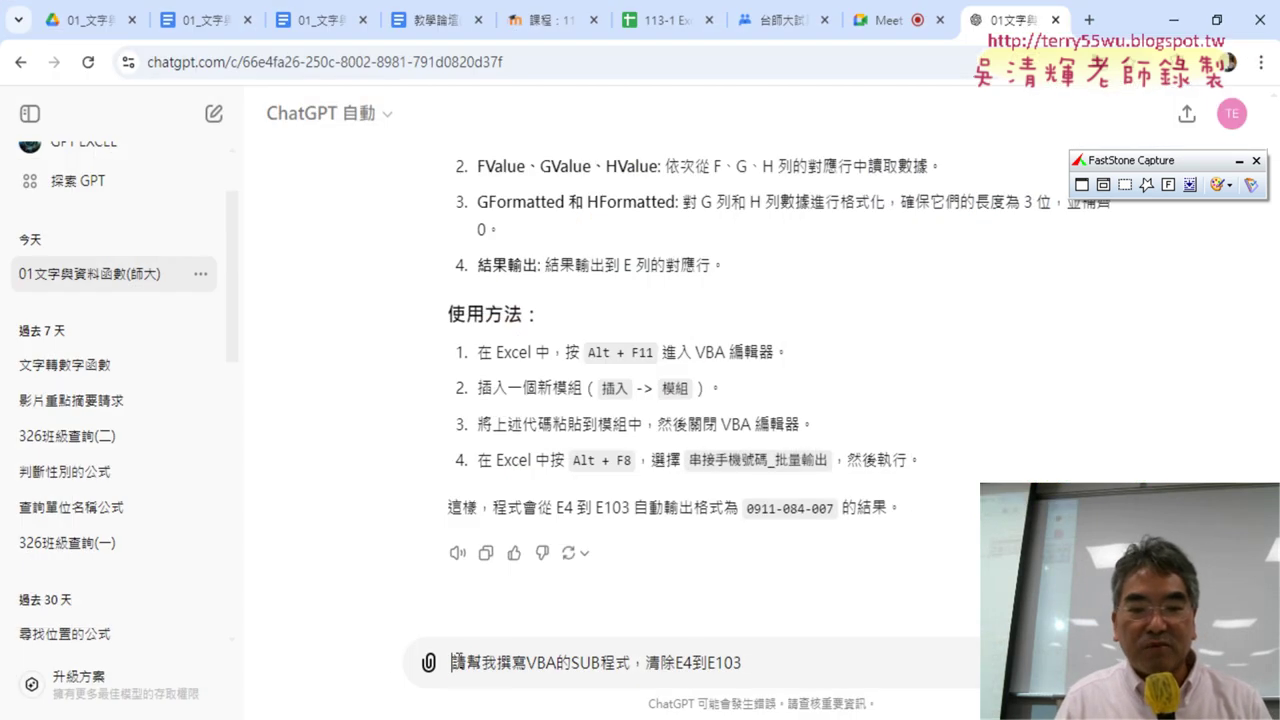
# - Send the drafted prompt requesting a VBA Sub that clears cells E4 to E103
pyautogui.moveTo(452, 662); pyautogui.dragTo(631, 662)
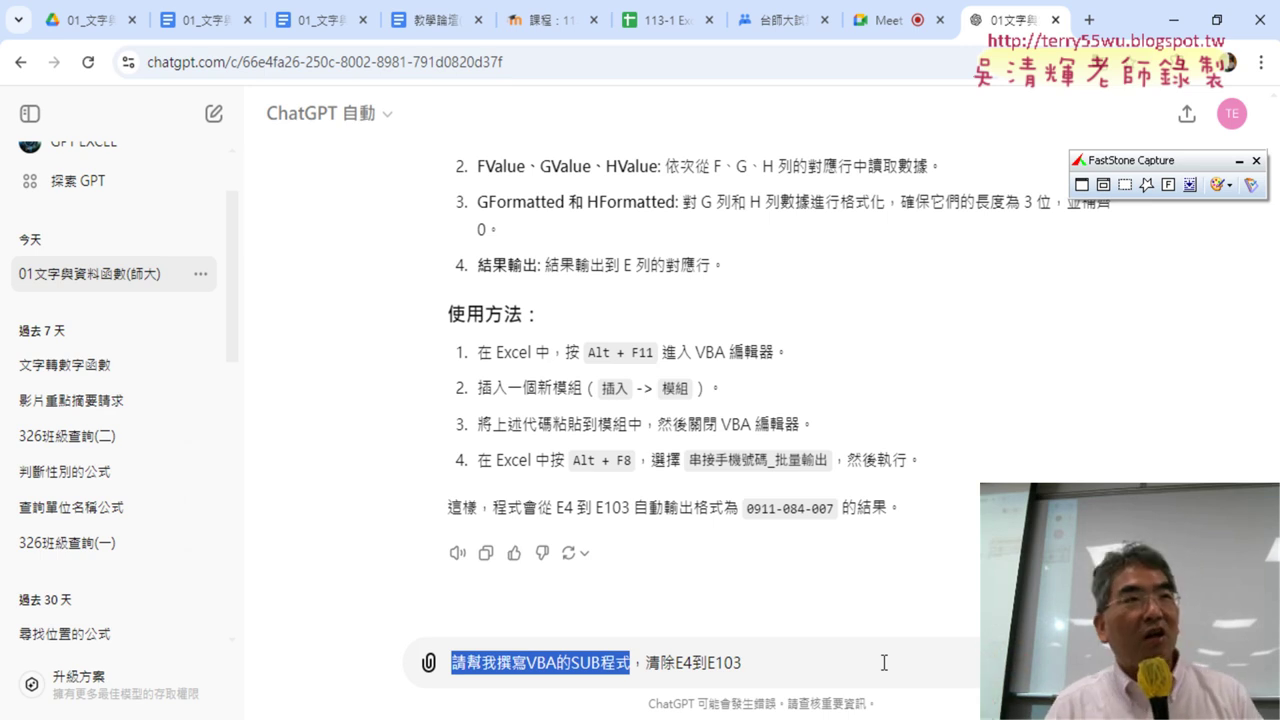
pyautogui.click(835, 662)
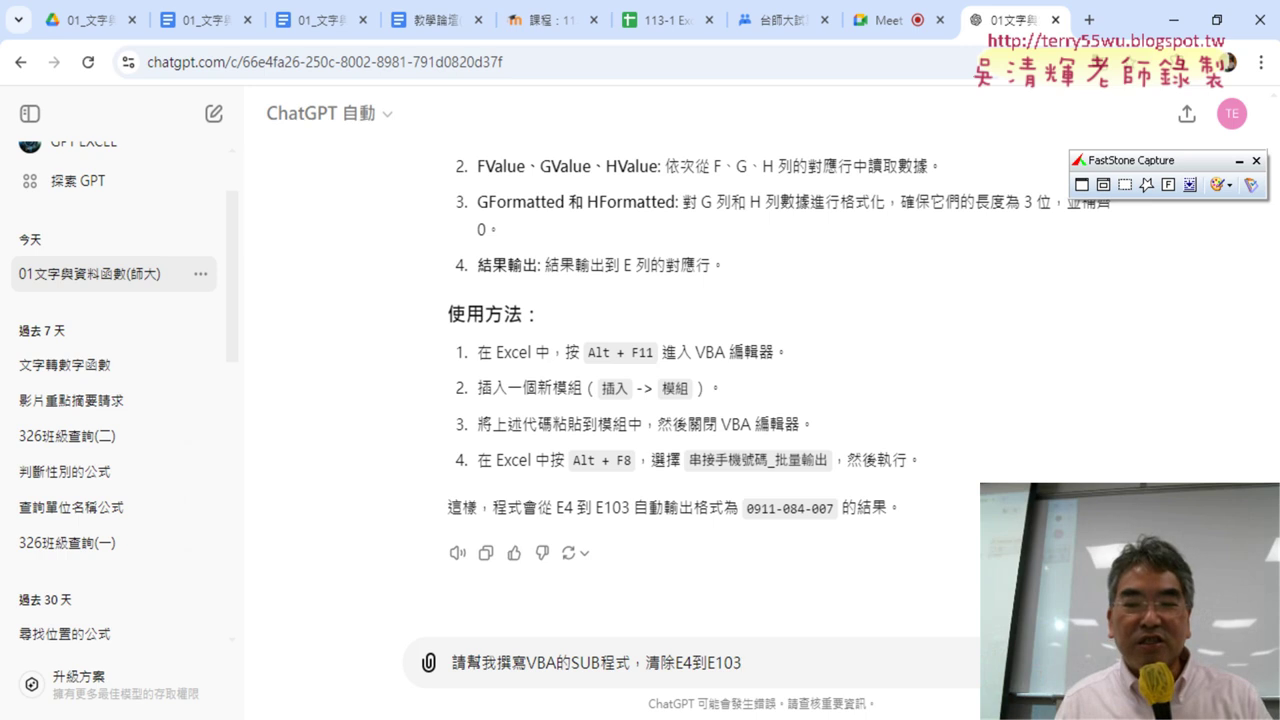
pyautogui.press('Return')
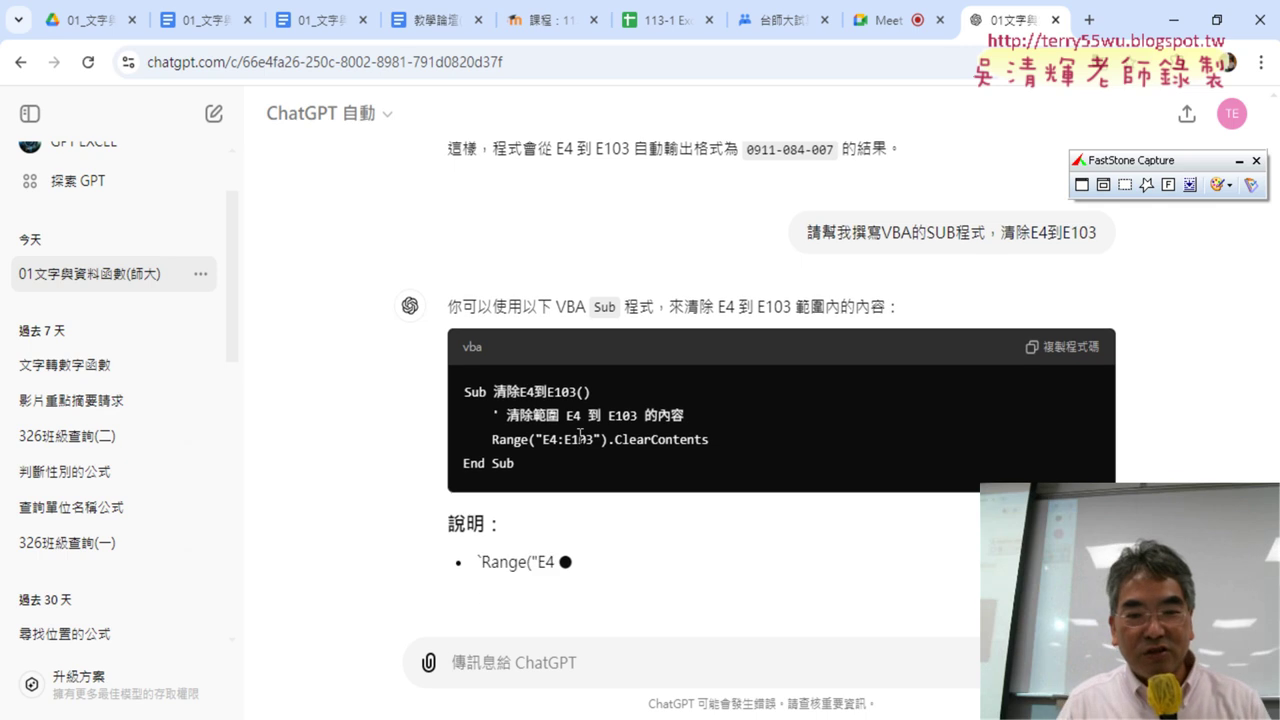
# - Select the Sub 清除E4到E103 code from Sub to End Sub and copy it
pyautogui.moveTo(491, 413)
pyautogui.mouseDown()
pyautogui.moveTo(714, 440)
pyautogui.moveTo(492, 414)
pyautogui.moveTo(502, 393)
pyautogui.moveTo(549, 374)
pyautogui.mouseUp()
pyautogui.click(623, 335)
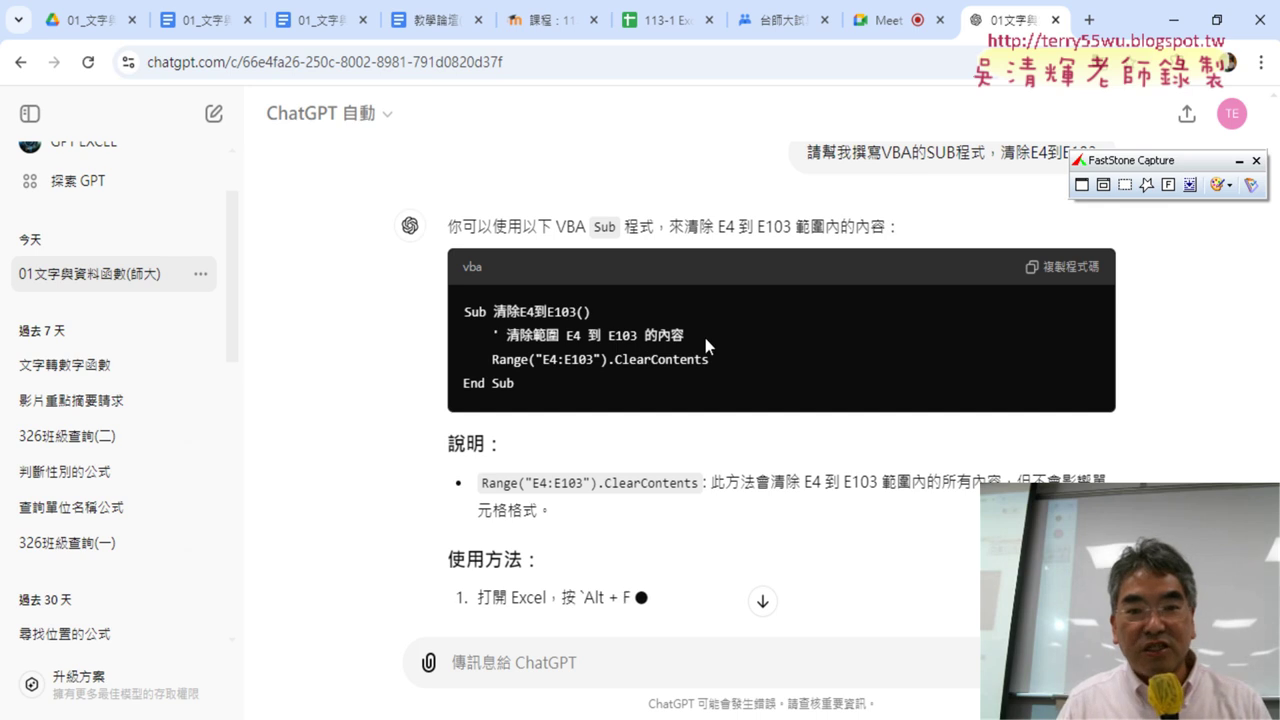
pyautogui.moveTo(710, 359); pyautogui.dragTo(492, 362)
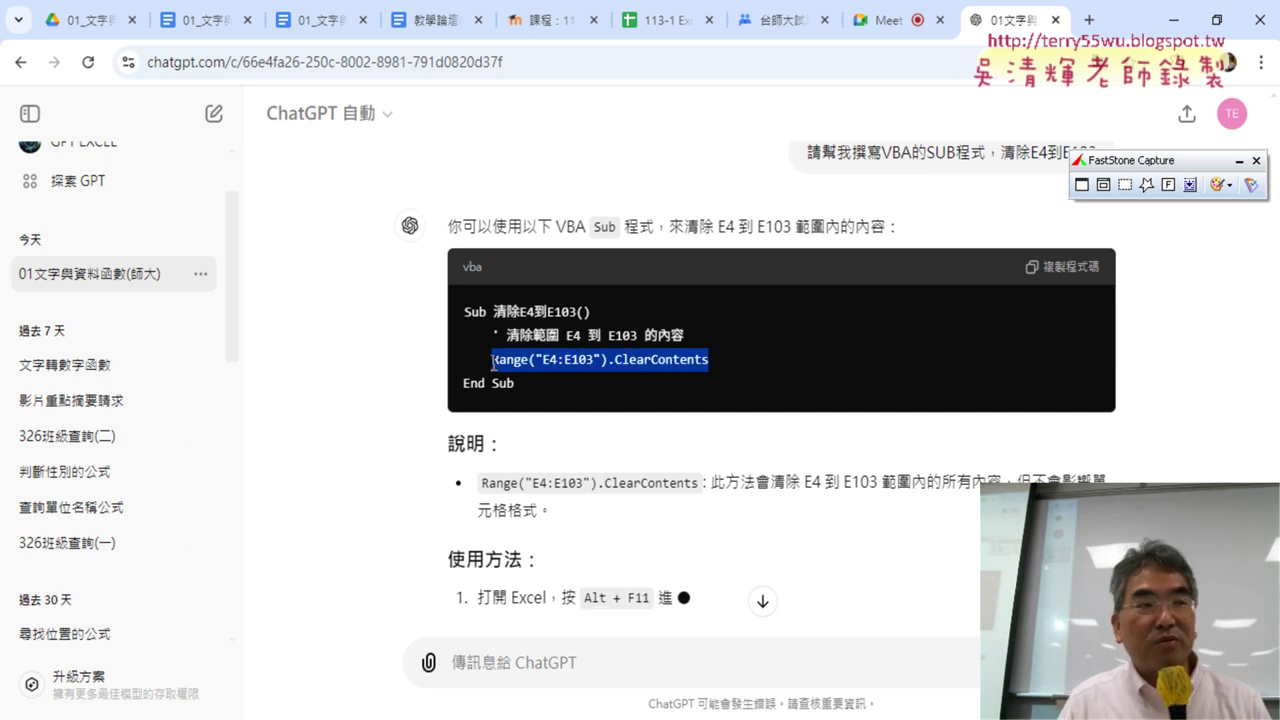
pyautogui.moveTo(684, 336); pyautogui.dragTo(491, 337)
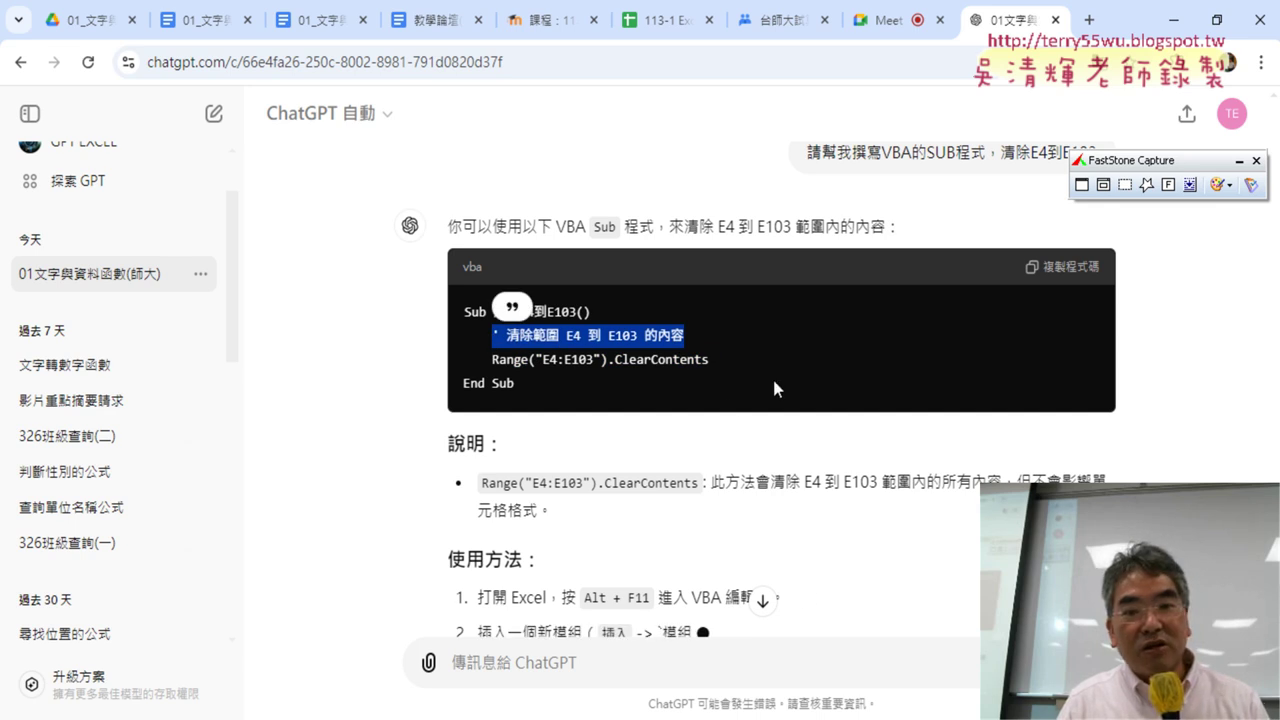
pyautogui.moveTo(572, 400); pyautogui.dragTo(455, 315)
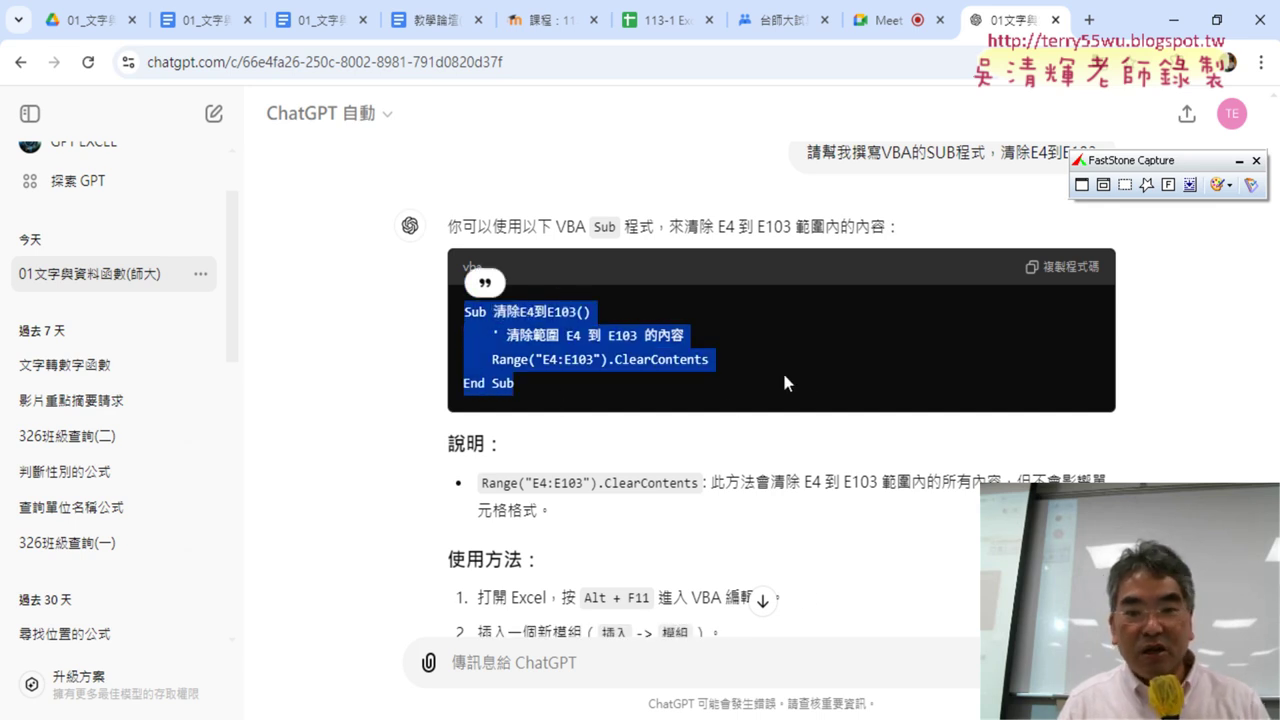
pyautogui.scroll(-1, 870, 435)
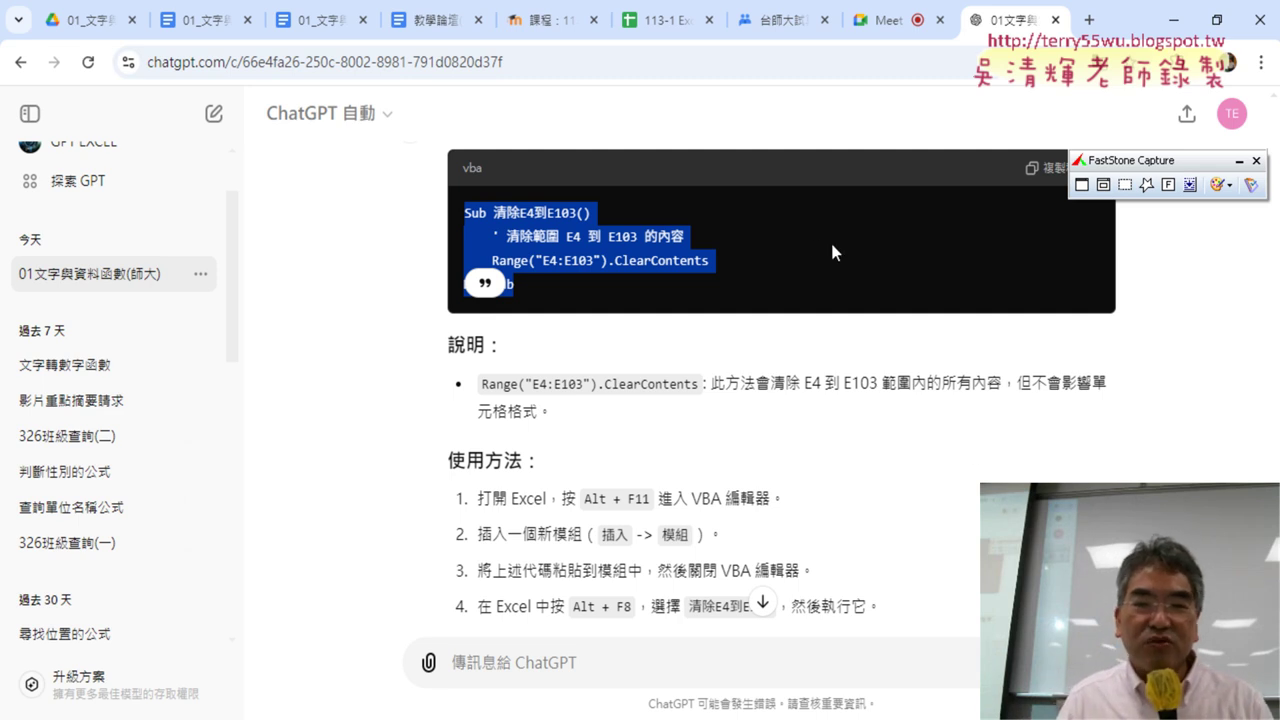
pyautogui.rightClick(583, 260)
pyautogui.click(627, 276)
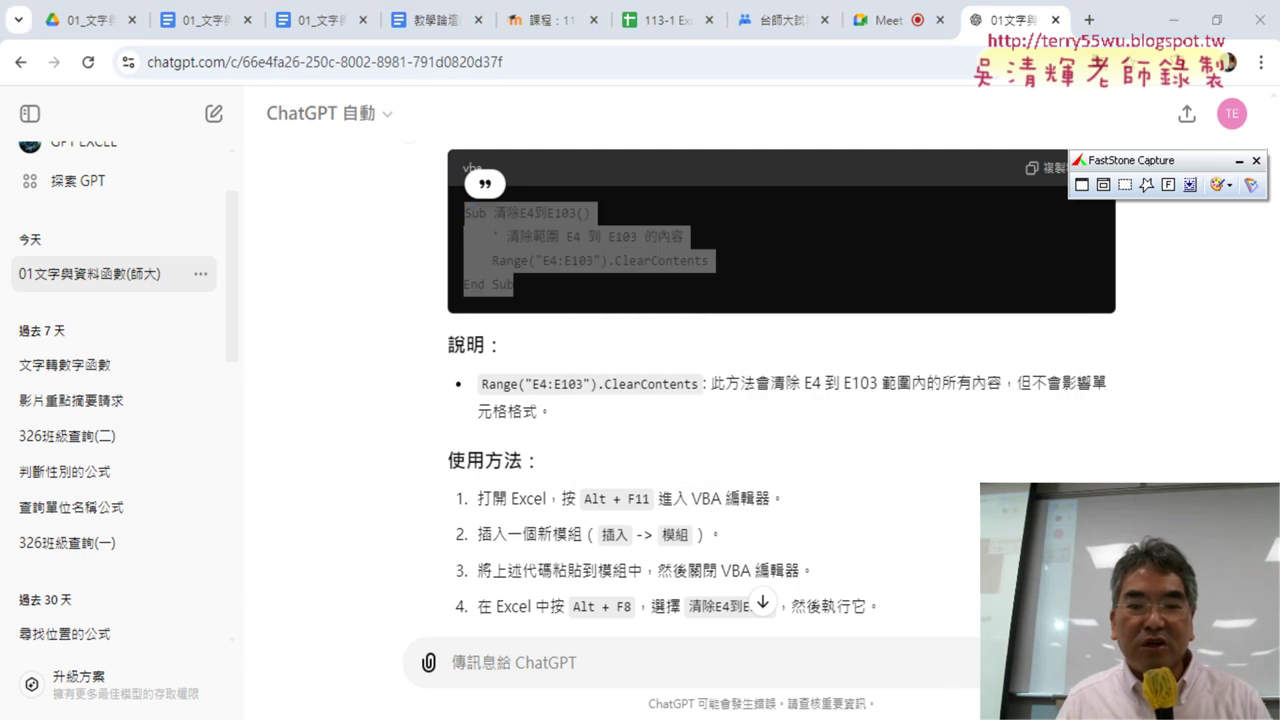
# - Paste the copied clearing macro into Module1 on a new line below the 手機 macro
pyautogui.moveTo(570, 715)
pyautogui.click(668, 645)
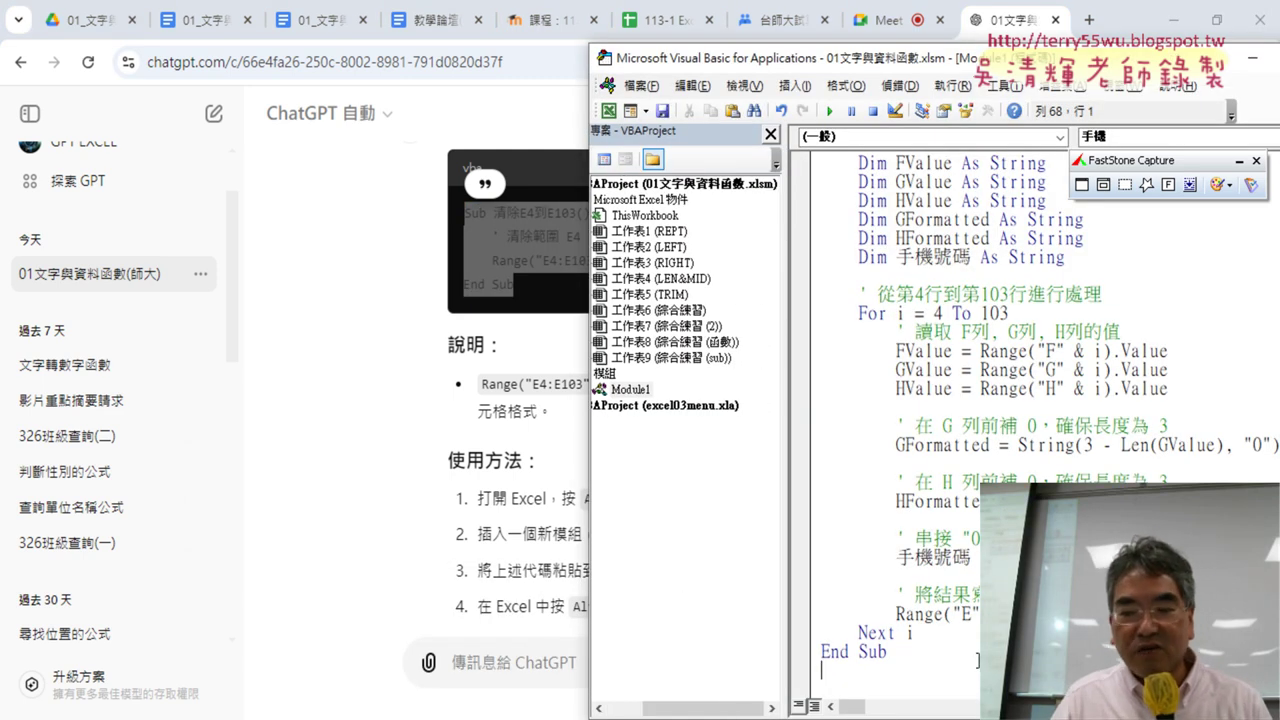
pyautogui.press('Return')
pyautogui.press('Return')
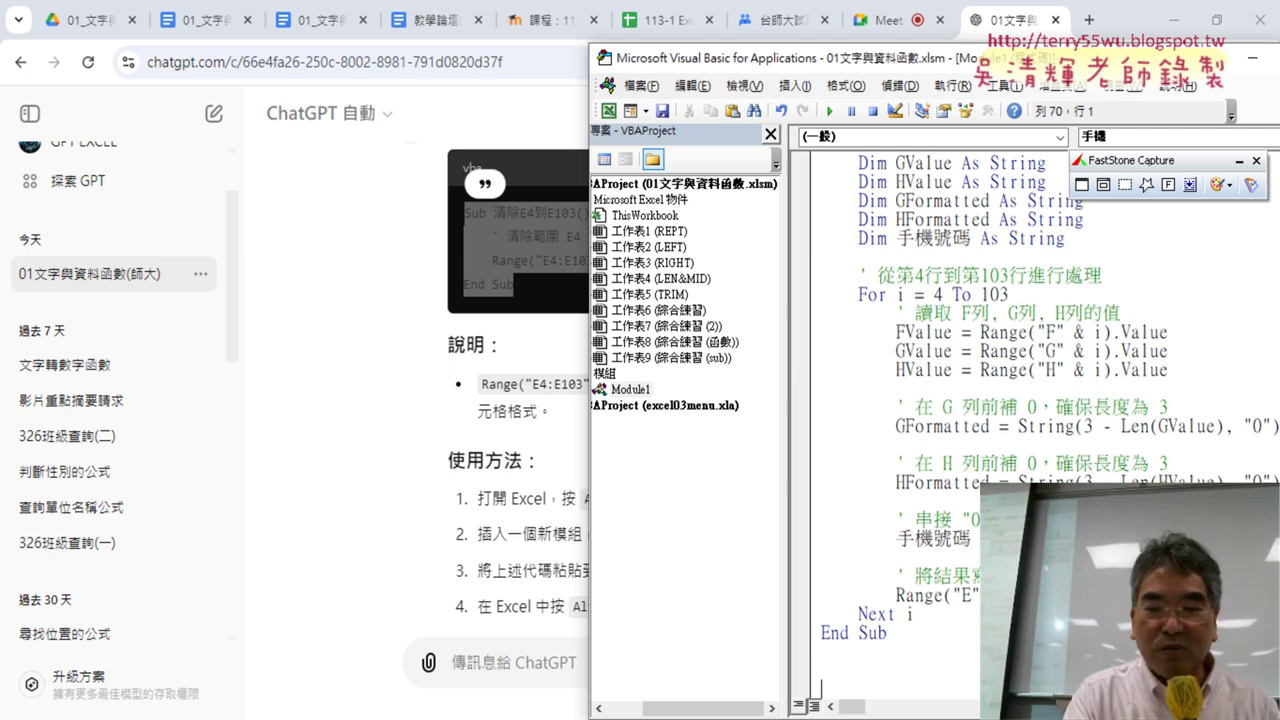
pyautogui.hotkey('ctrl', 'v')
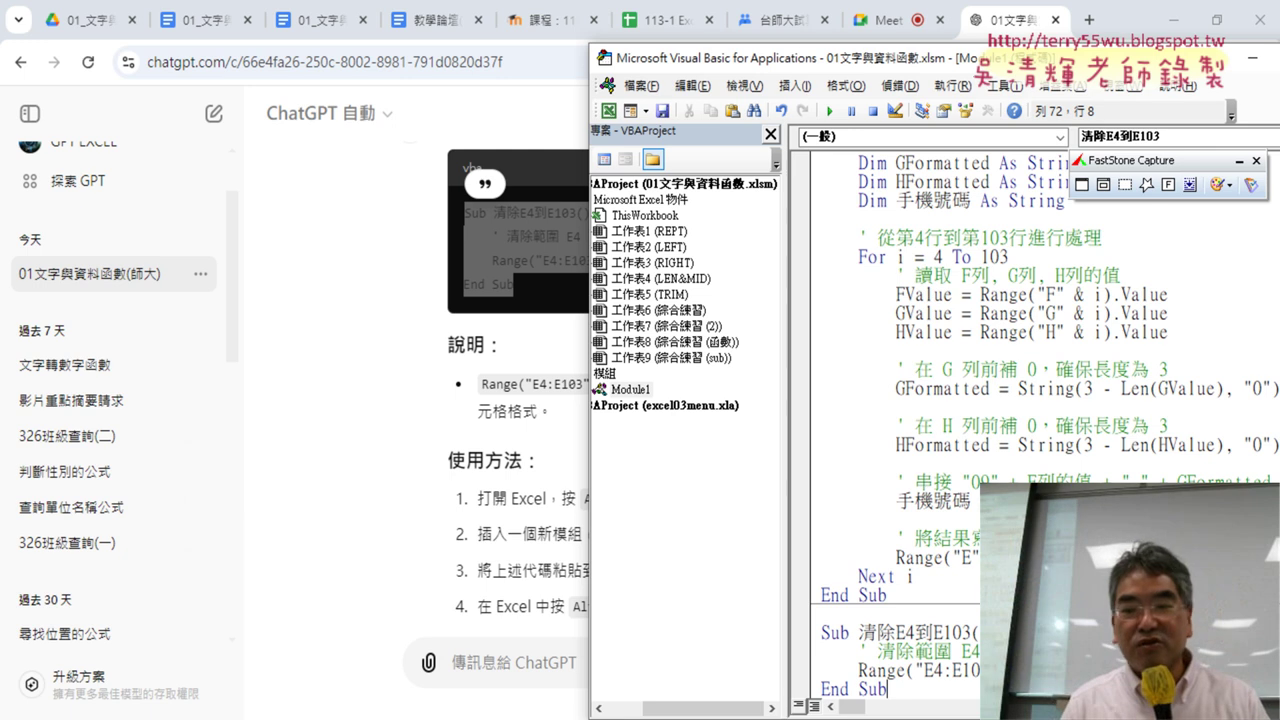
pyautogui.click(1168, 20)
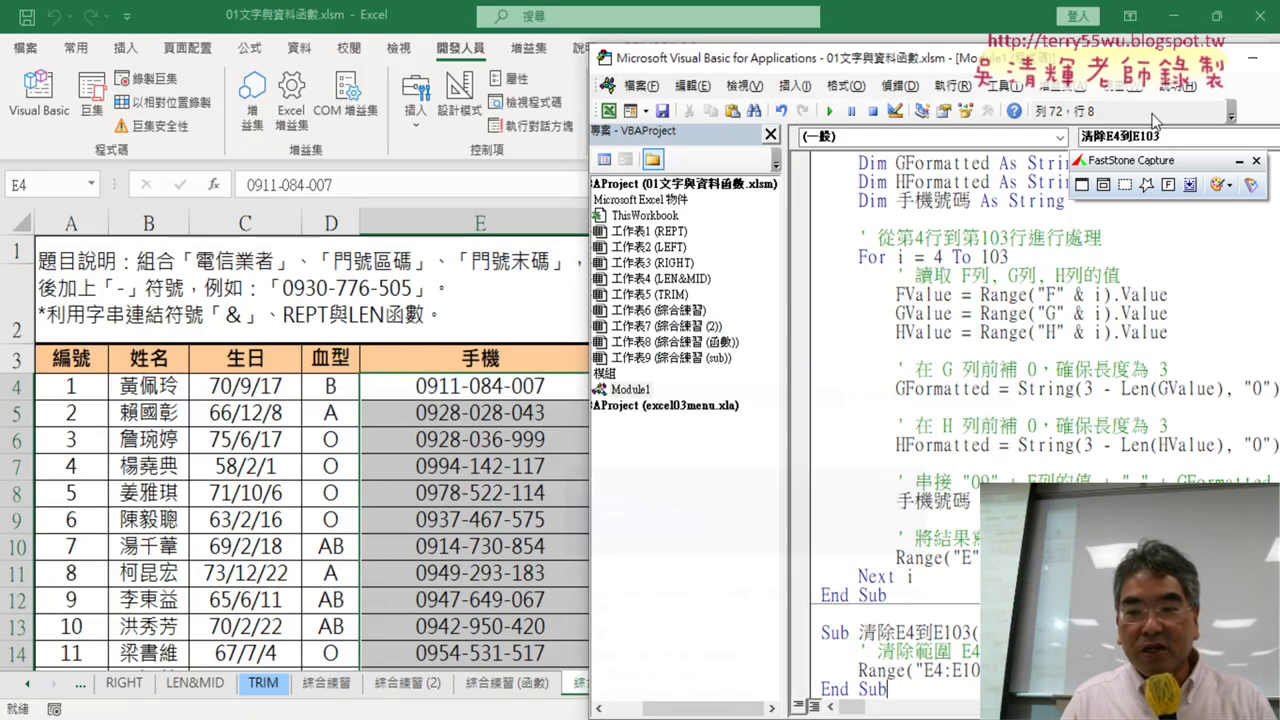
pyautogui.scroll(-2, 957, 580)
# - Highlight the new macro's comment and Range("E4:E103").ClearContents line to explain them
pyautogui.moveTo(877, 612); pyautogui.dragTo(858, 613)
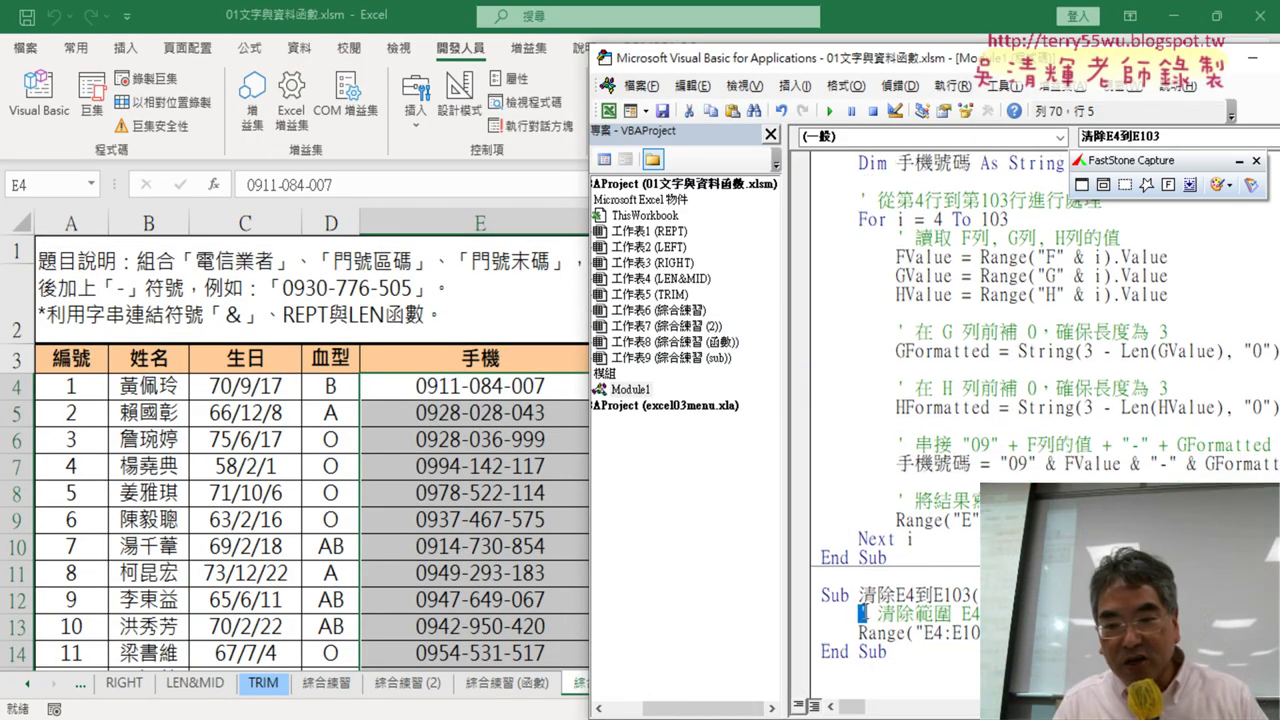
pyautogui.moveTo(1000, 613); pyautogui.dragTo(868, 614)
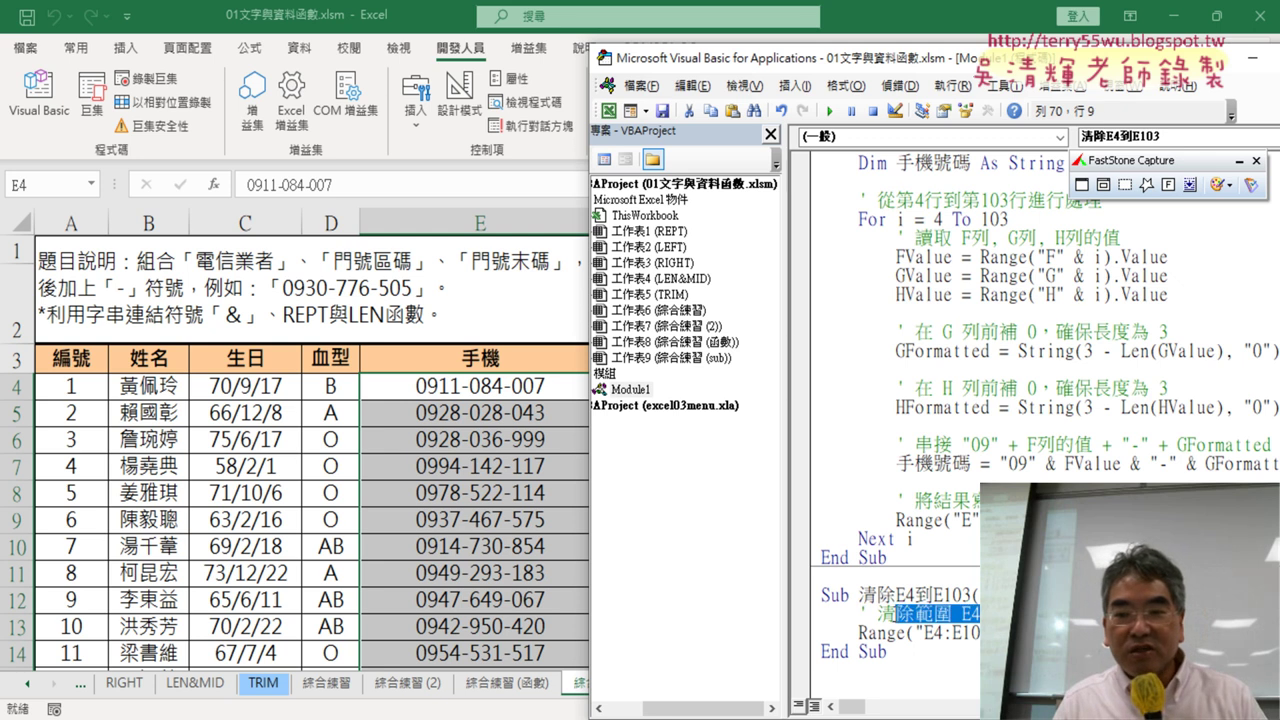
pyautogui.moveTo(980, 632); pyautogui.dragTo(866, 632)
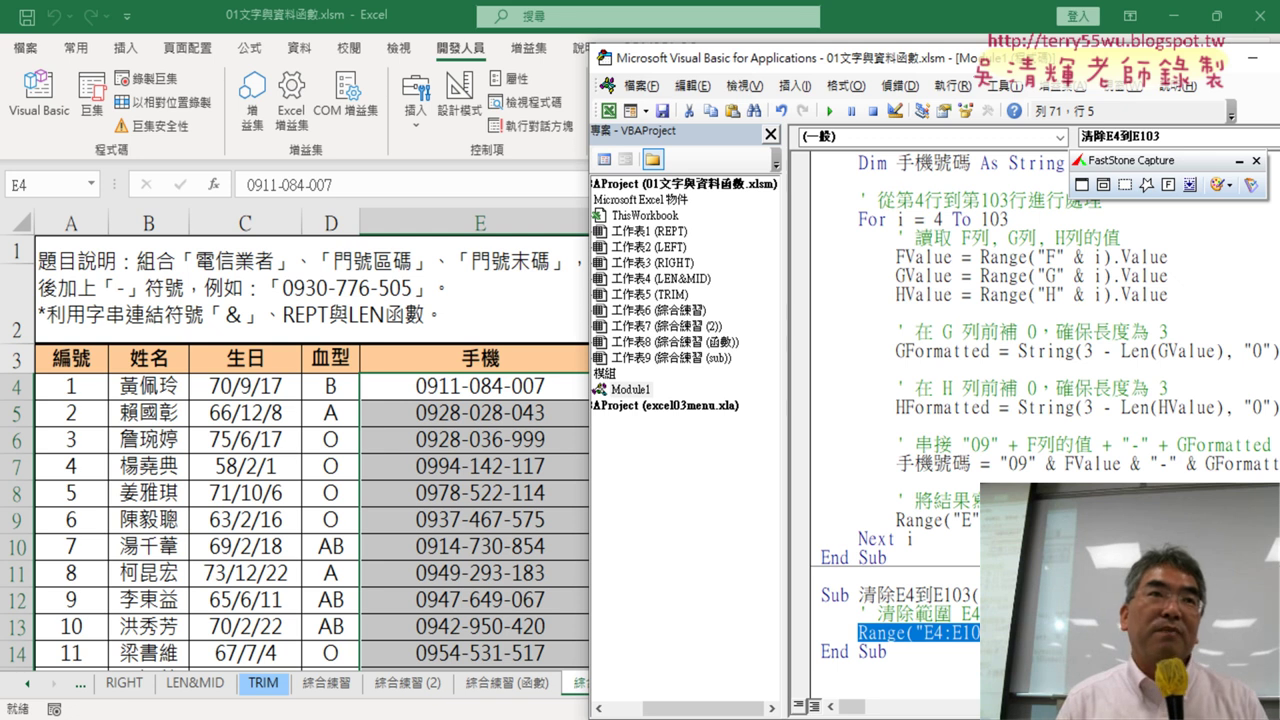
pyautogui.click(821, 577)
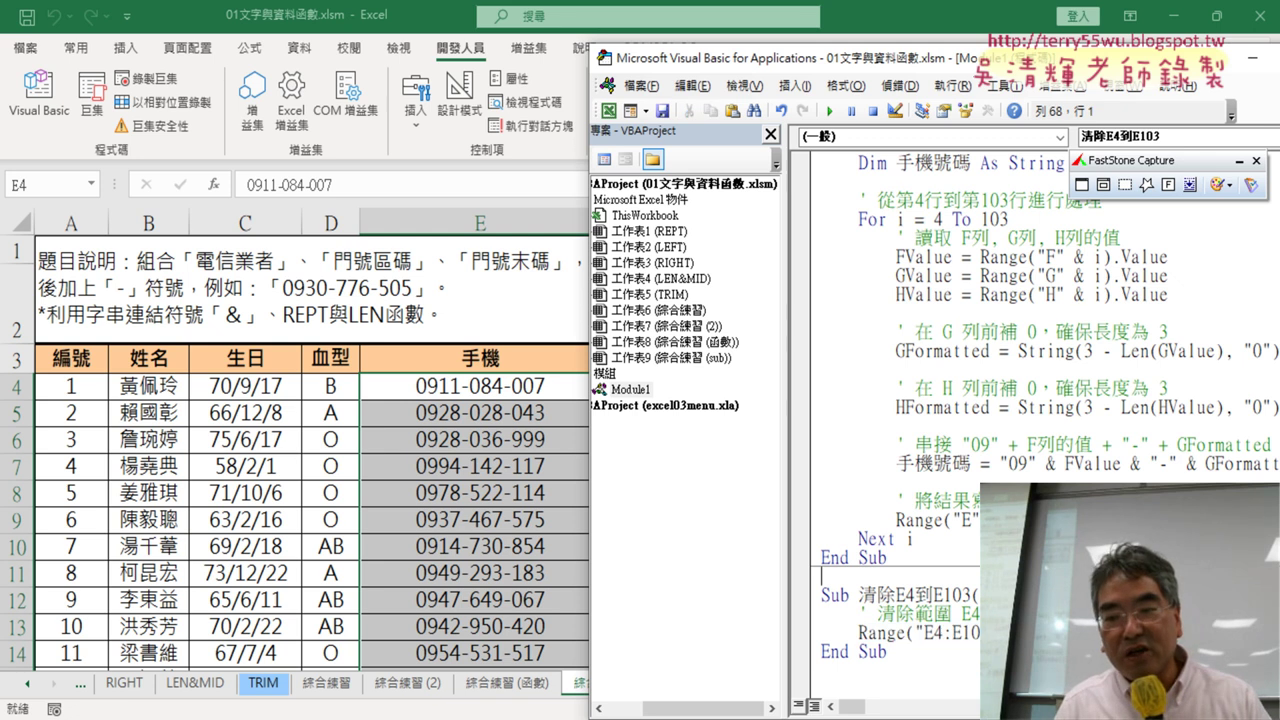
pyautogui.moveTo(980, 632); pyautogui.dragTo(858, 632)
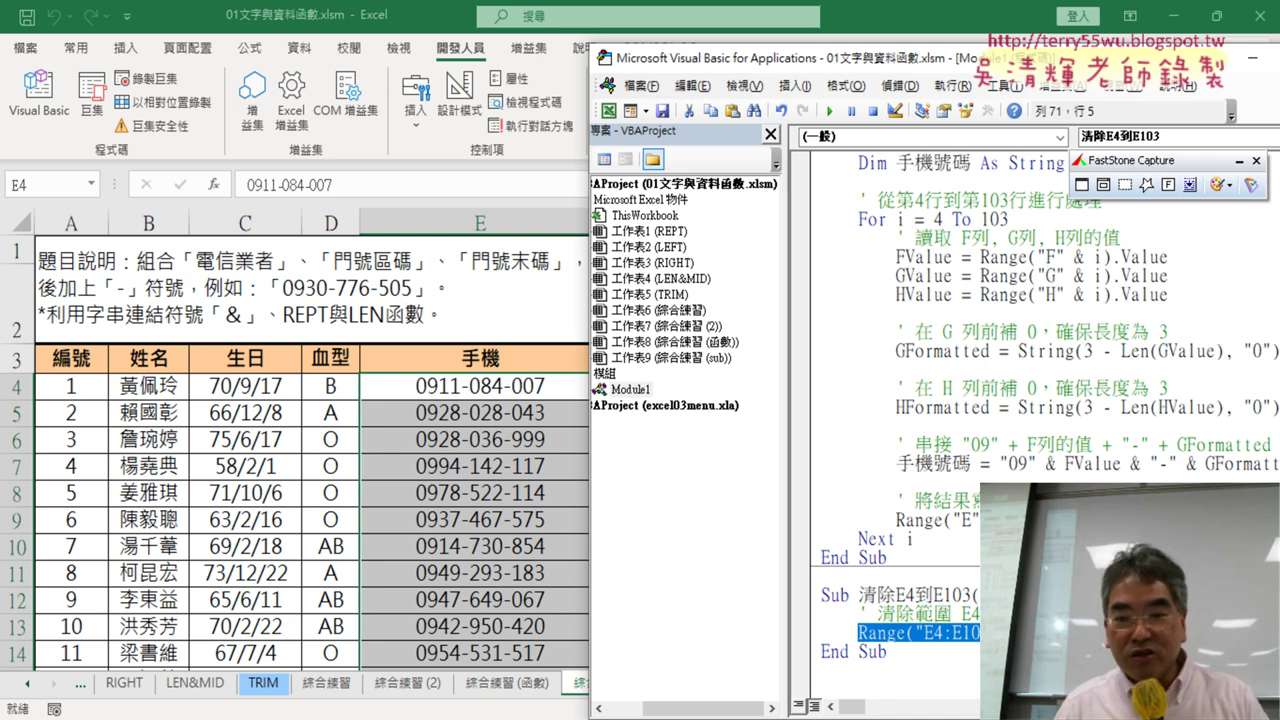
pyautogui.moveTo(951, 633); pyautogui.dragTo(997, 632)
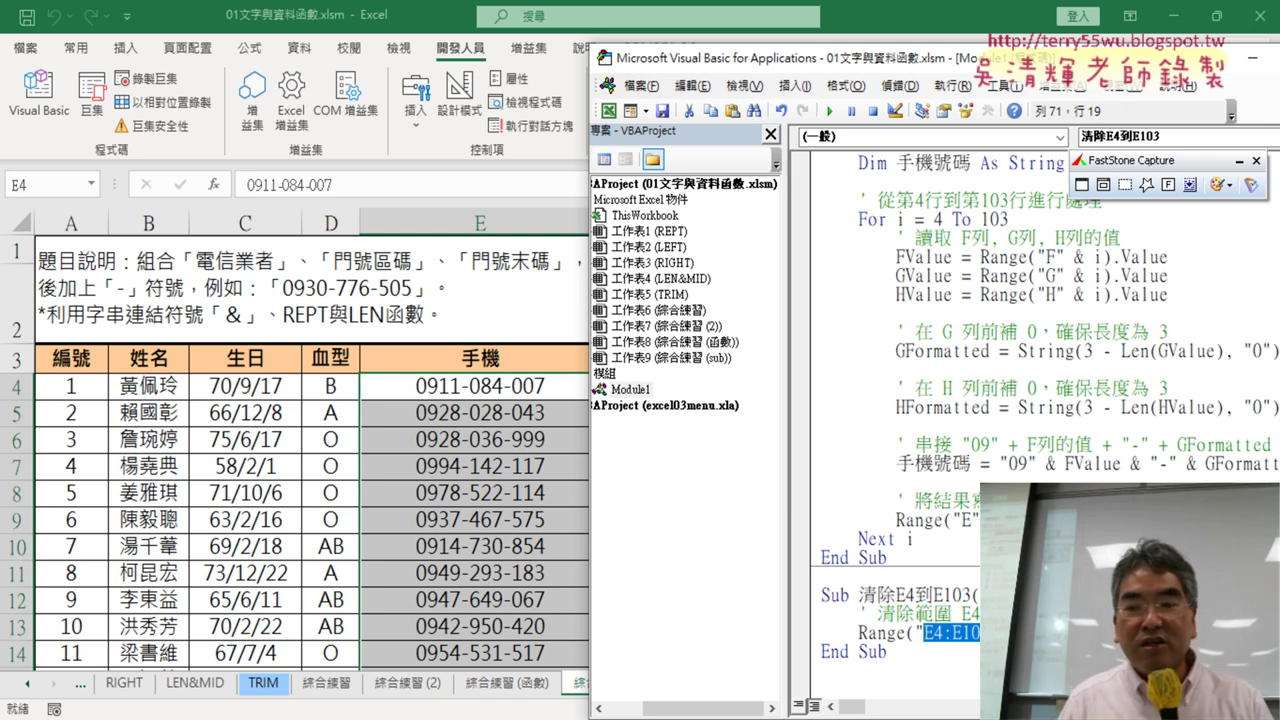
pyautogui.press('End')
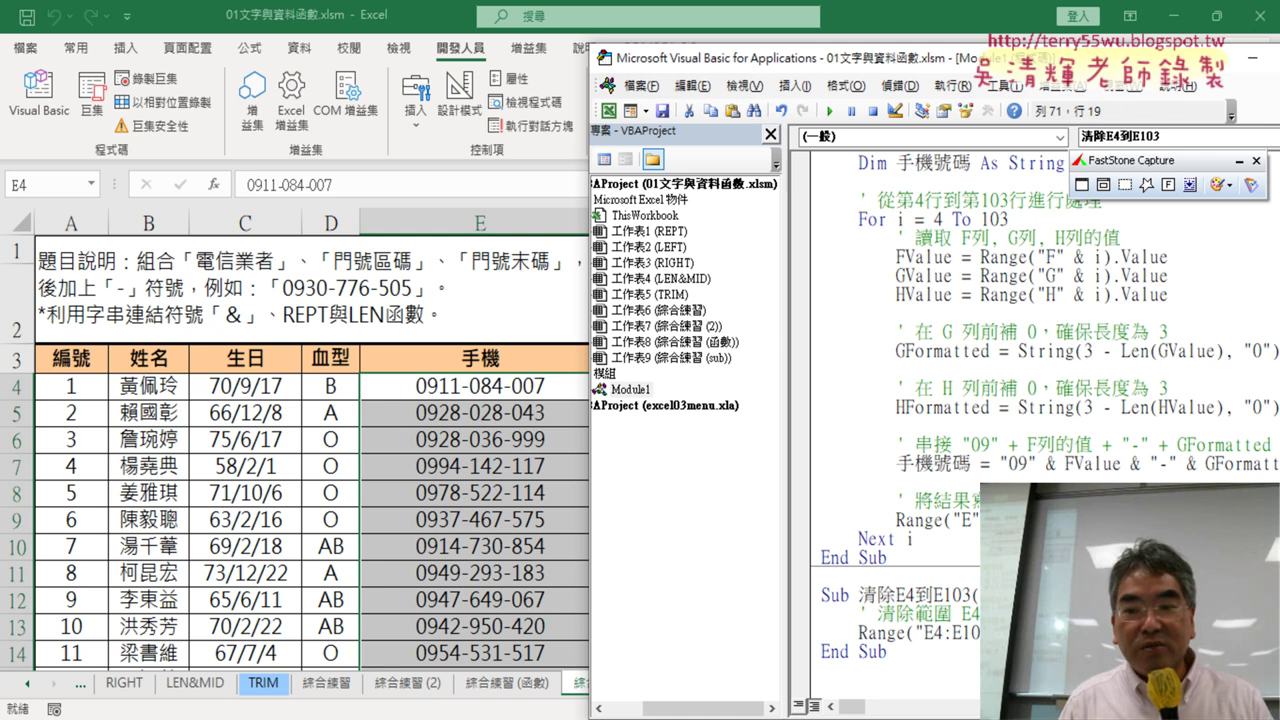
pyautogui.press('End')
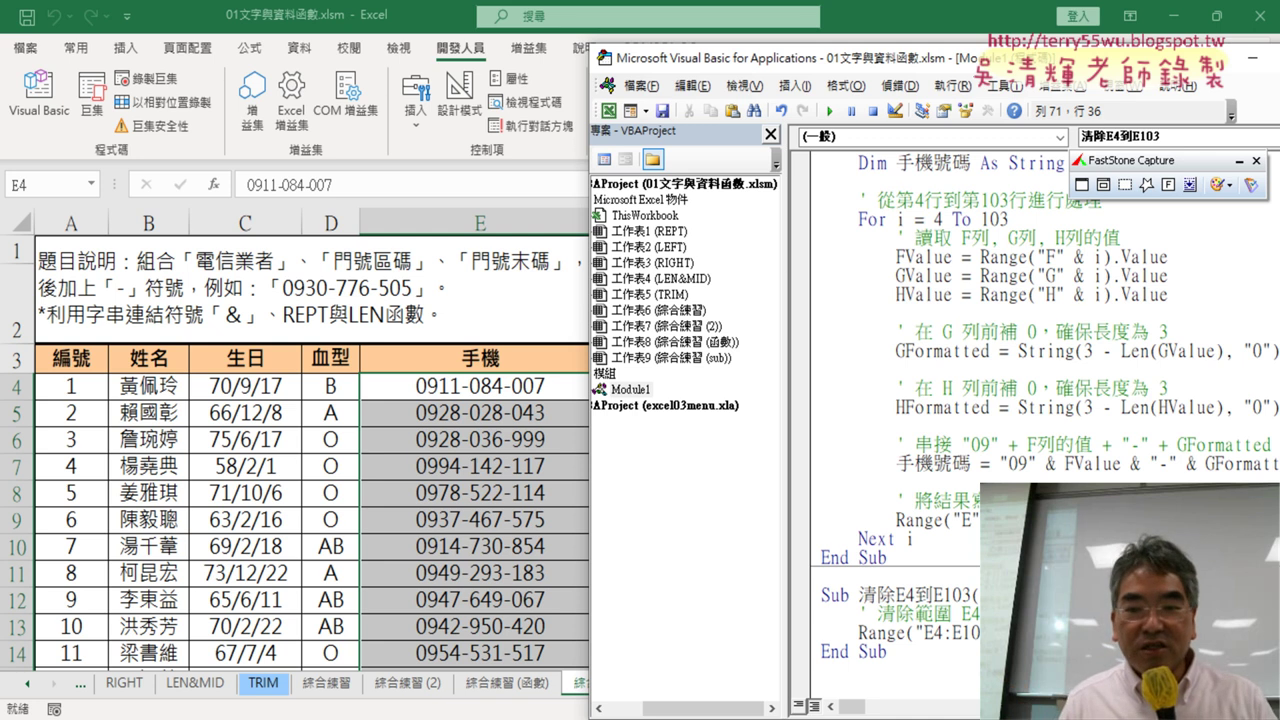
# - Rename the clearing macro to 清除 and test it alternately with 手機 on column E
pyautogui.moveTo(896, 592); pyautogui.dragTo(964, 594)
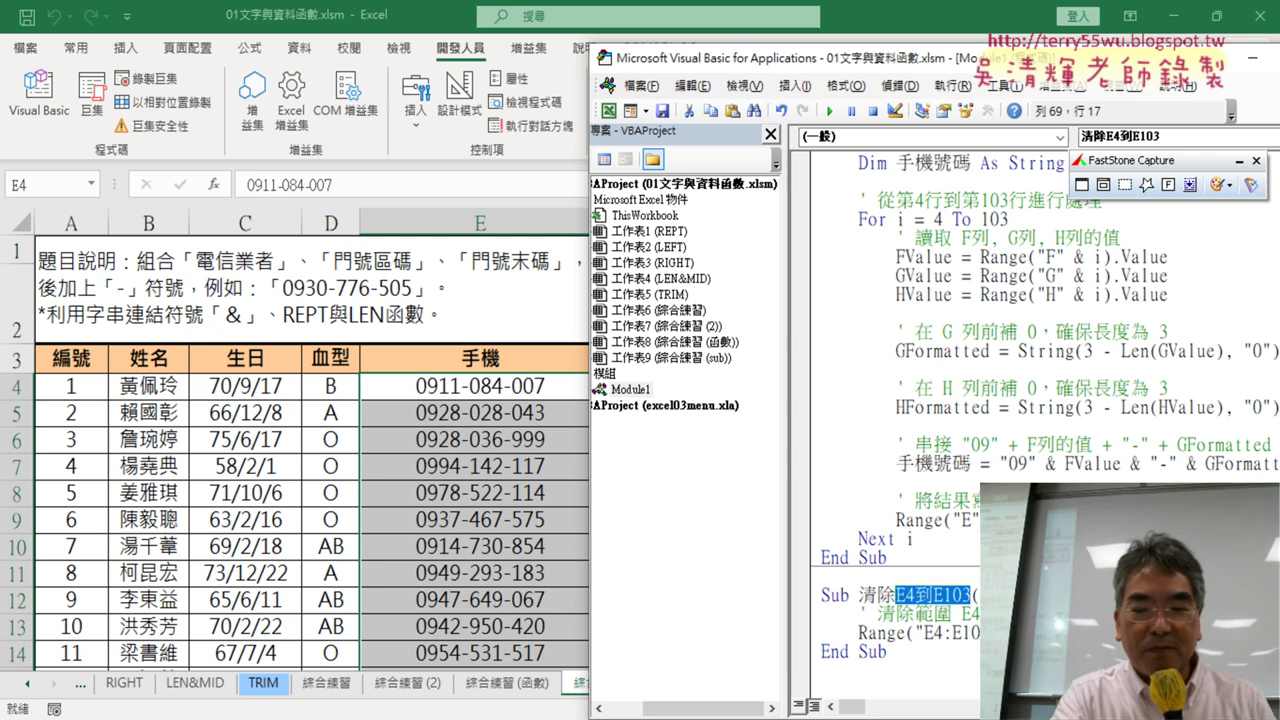
pyautogui.press('BackSpace')
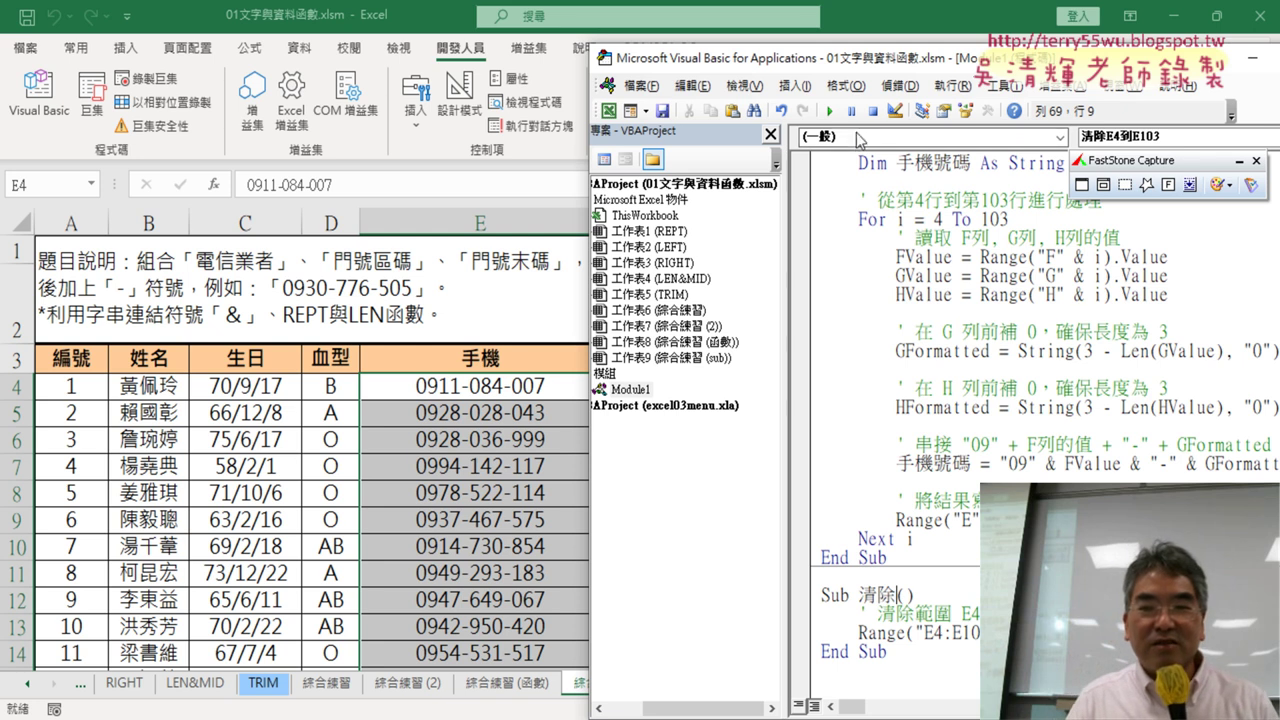
pyautogui.click(831, 112)
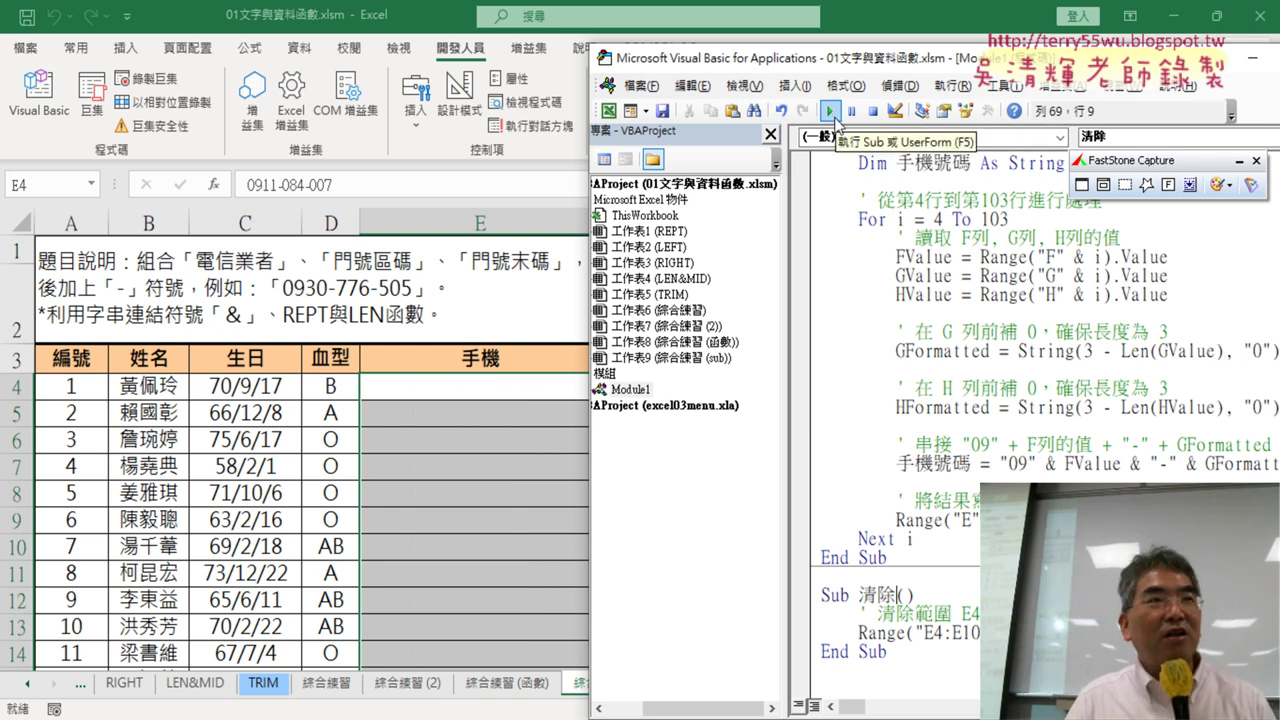
pyautogui.click(915, 276)
pyautogui.click(831, 111)
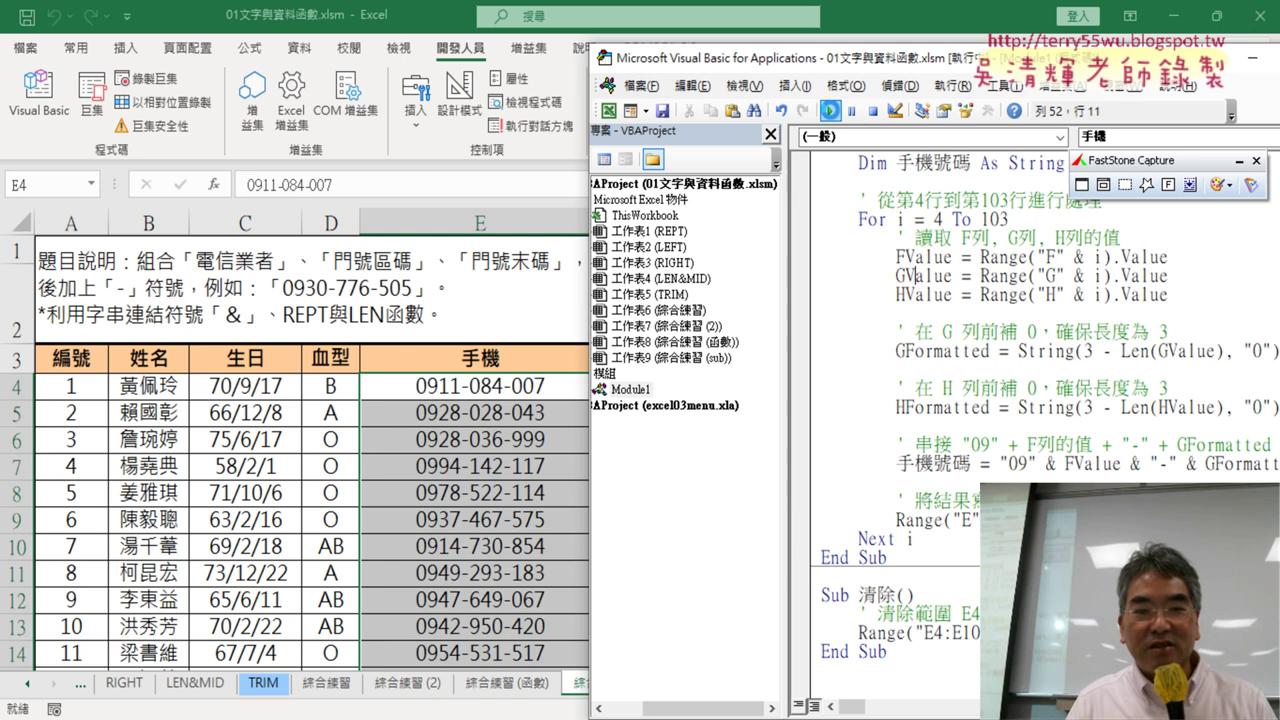
pyautogui.click(960, 634)
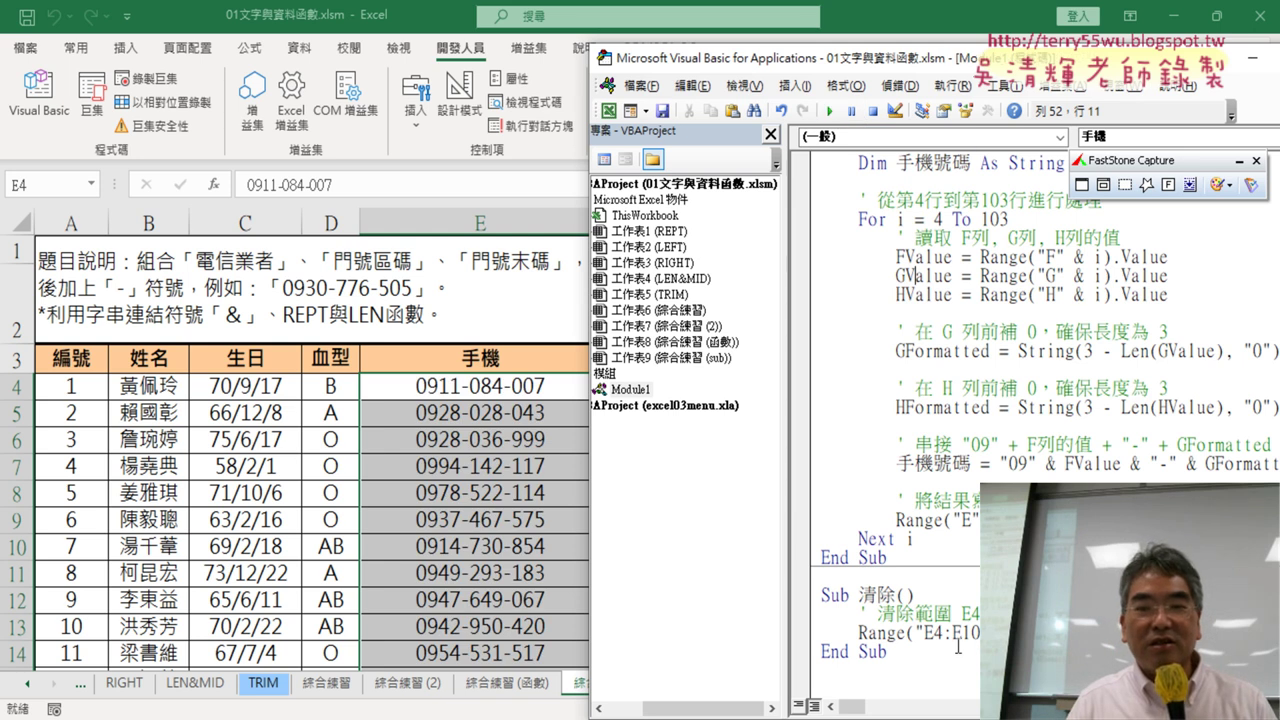
pyautogui.click(829, 111)
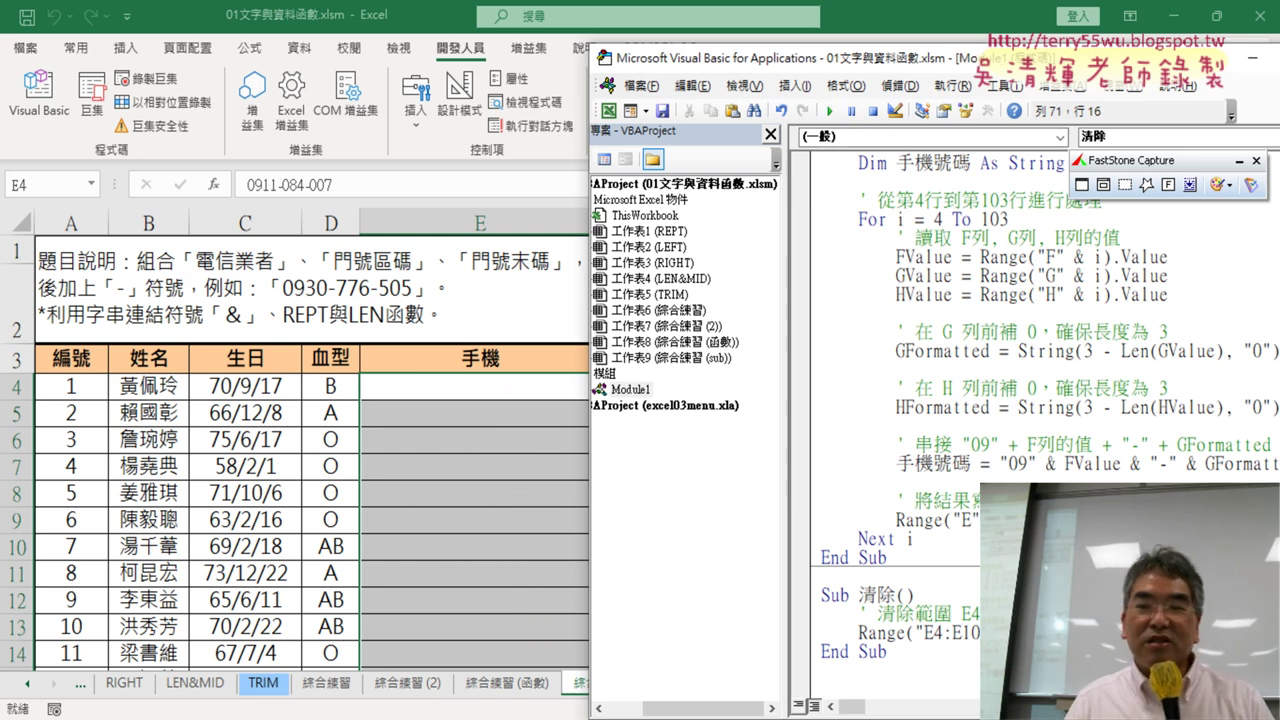
# - Run 手機 then 清除 again to refill and empty column E
pyautogui.moveTo(907, 653); pyautogui.dragTo(815, 585)
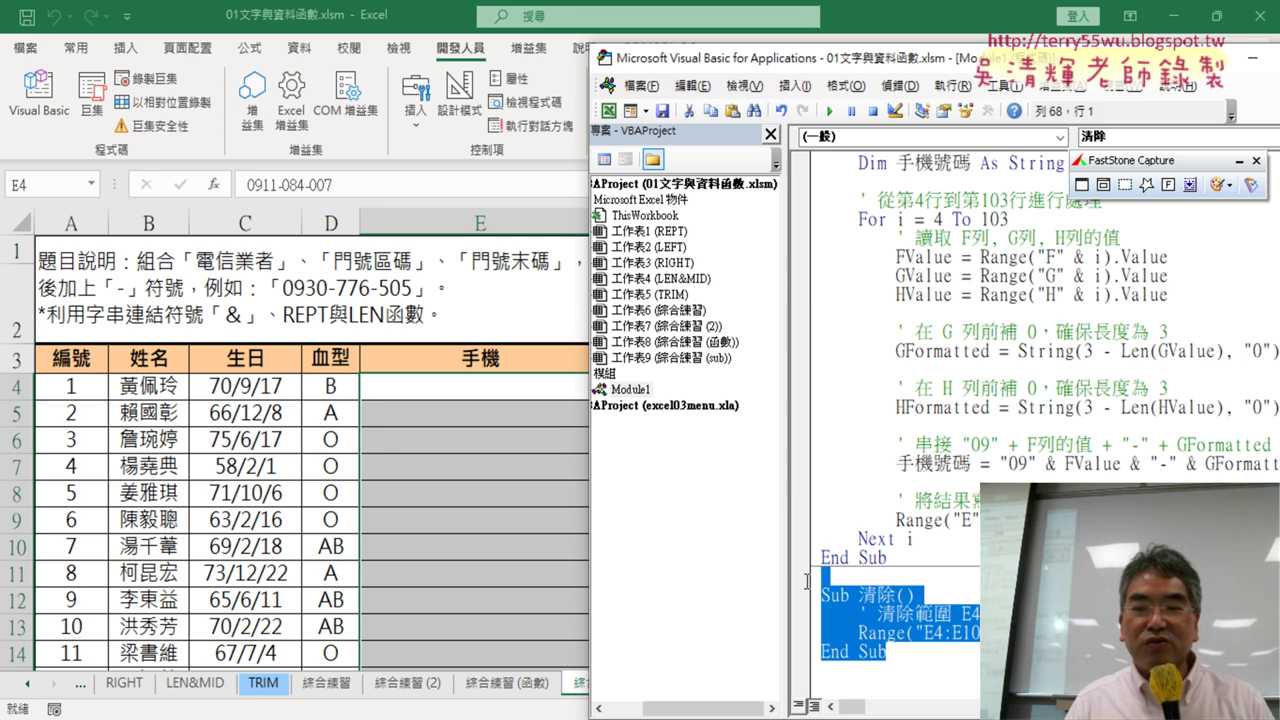
pyautogui.click(963, 614)
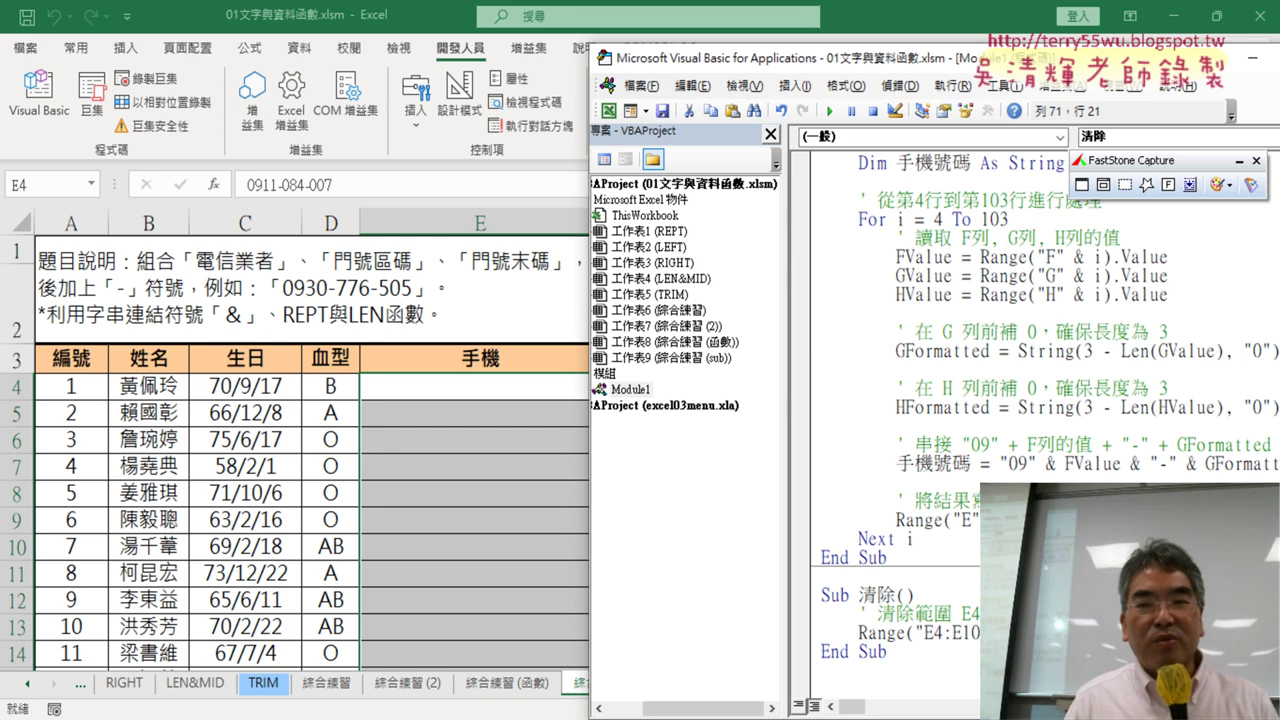
pyautogui.click(1240, 160)
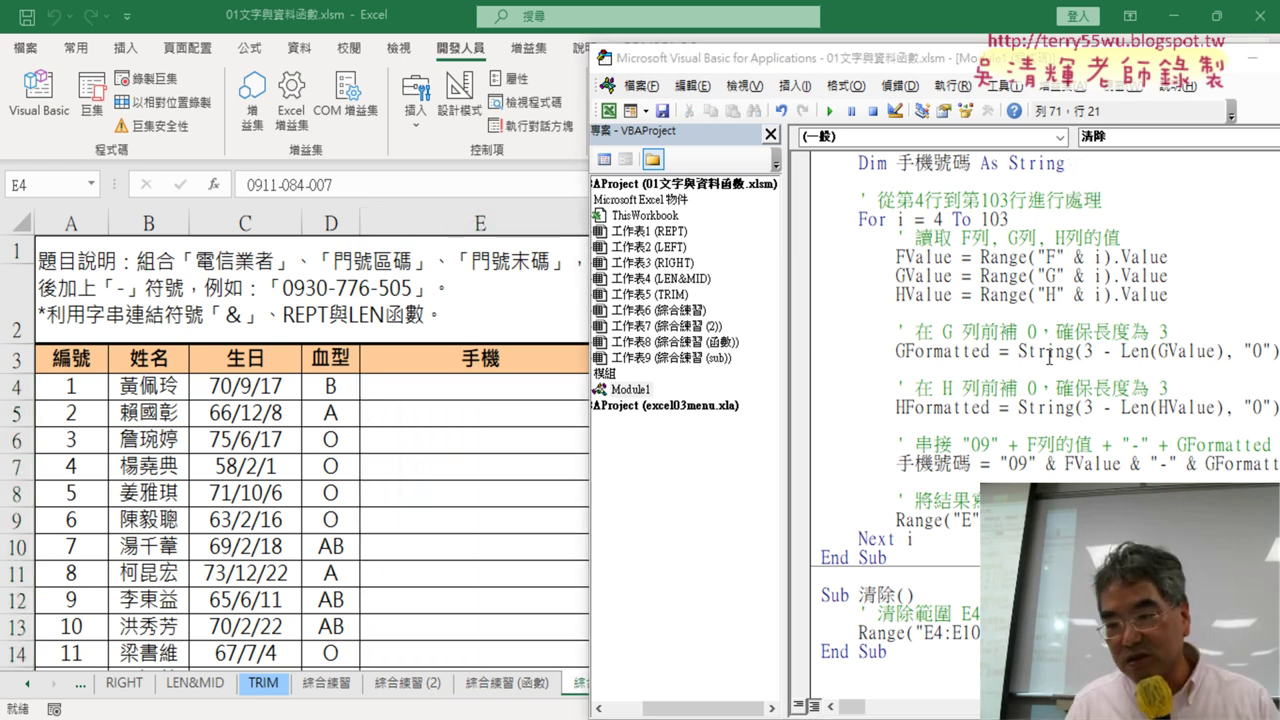
pyautogui.click(990, 351)
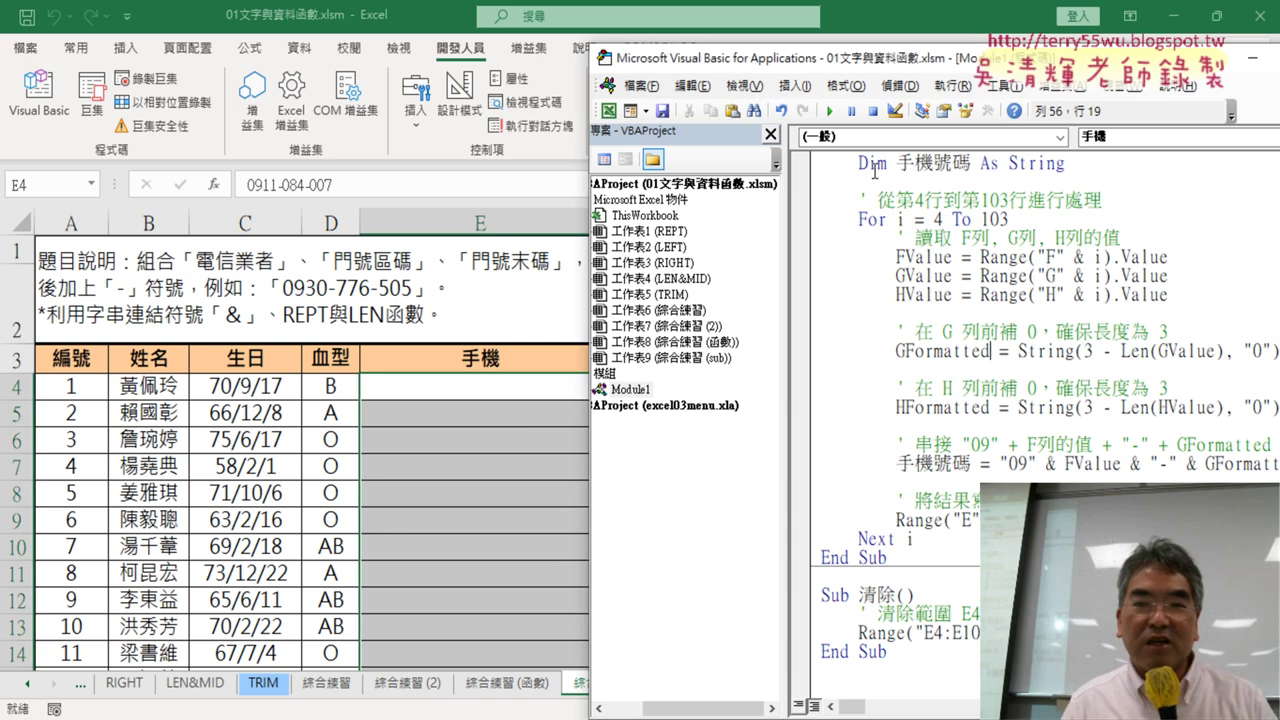
pyautogui.click(829, 111)
pyautogui.click(1050, 613)
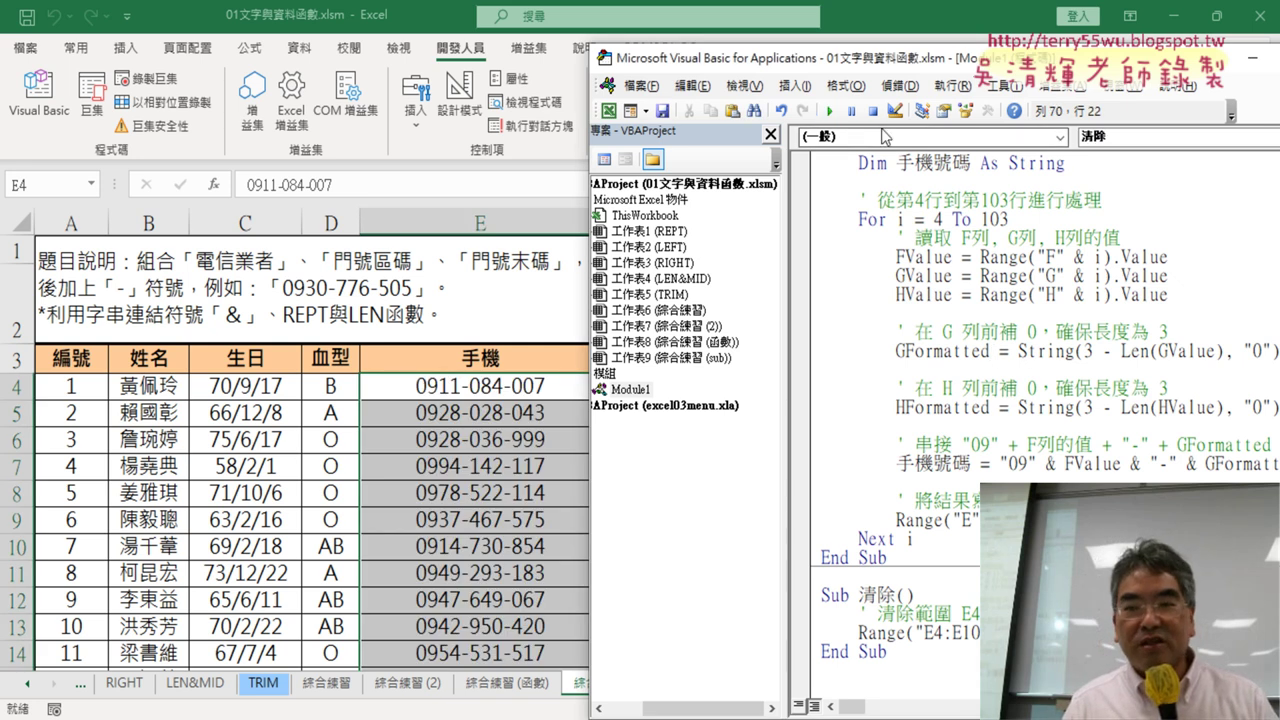
pyautogui.click(830, 111)
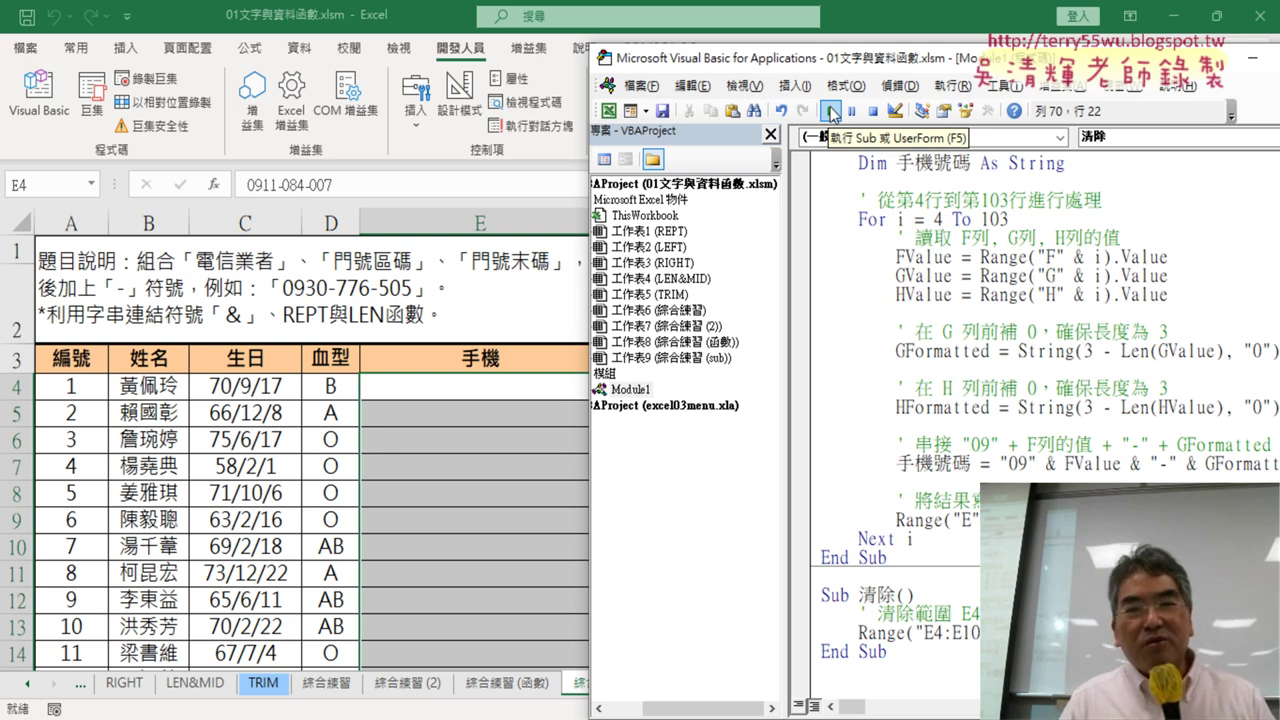
# - Reposition the code window, run 手機 and 清除 once more, then return to the worksheet
pyautogui.moveTo(968, 56); pyautogui.dragTo(628, 52)
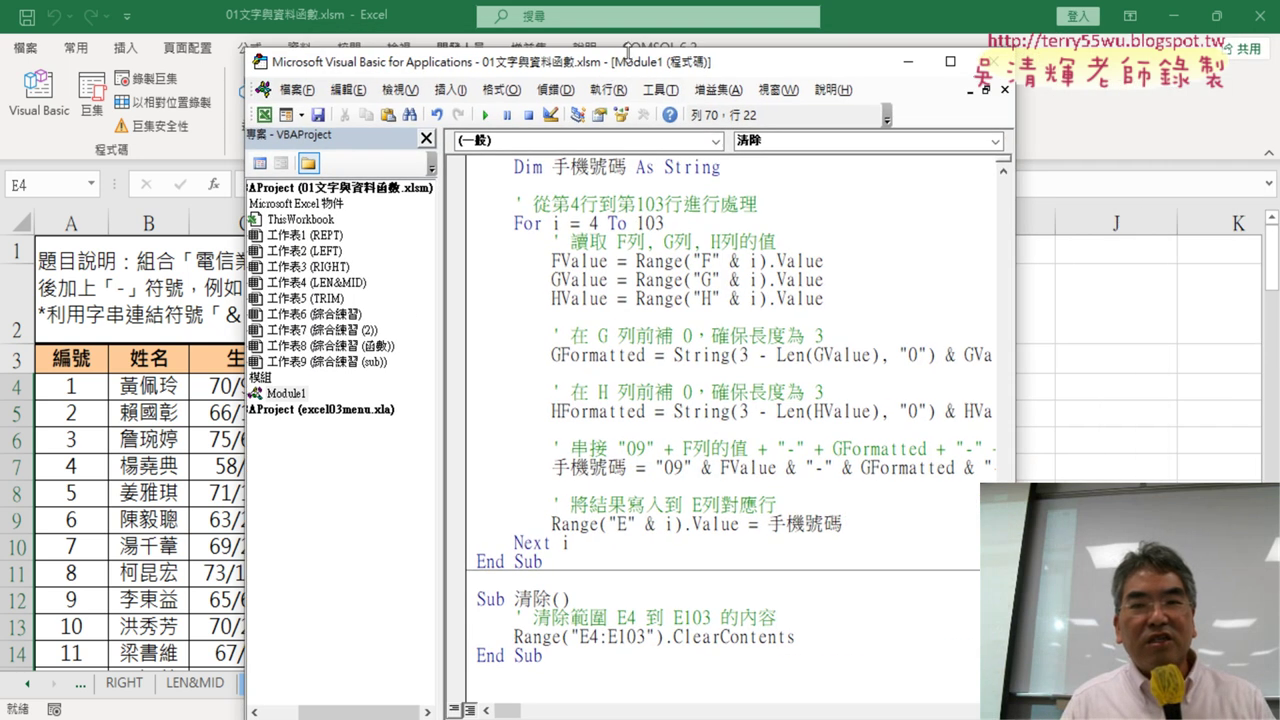
pyautogui.scroll(3, 700, 315)
pyautogui.scroll(1, 713, 350)
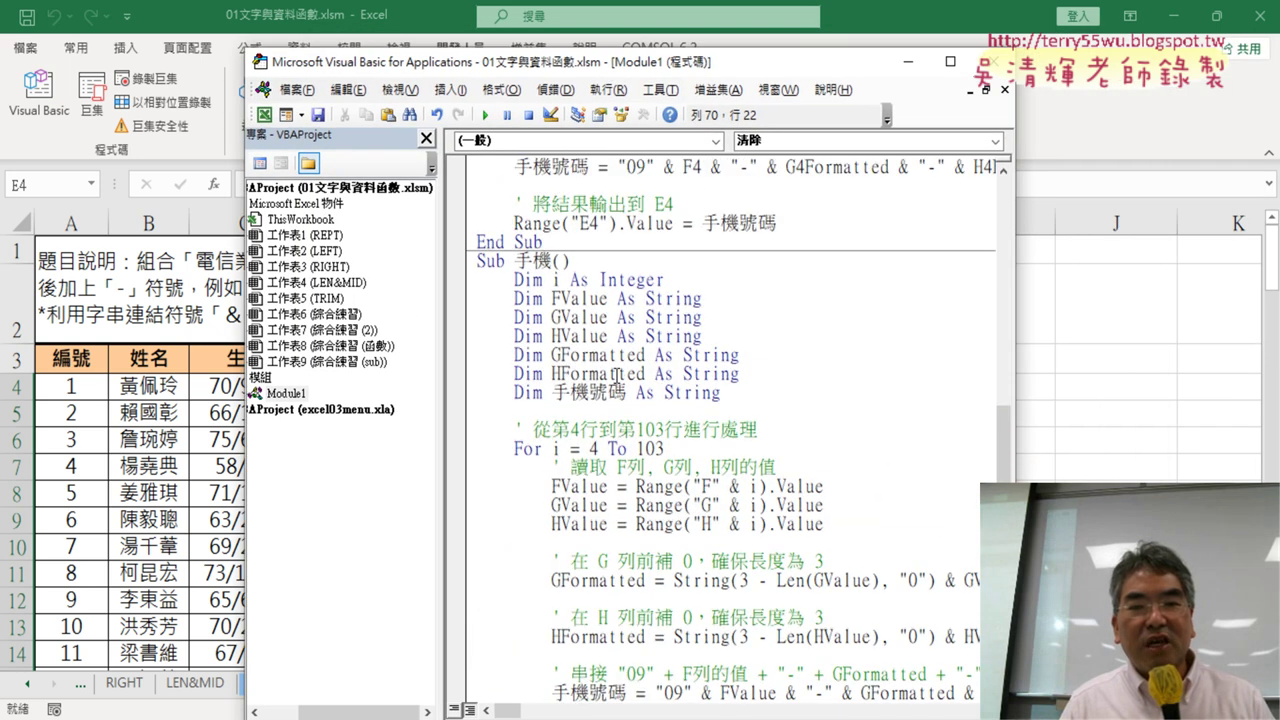
pyautogui.moveTo(685, 67); pyautogui.dragTo(980, 62)
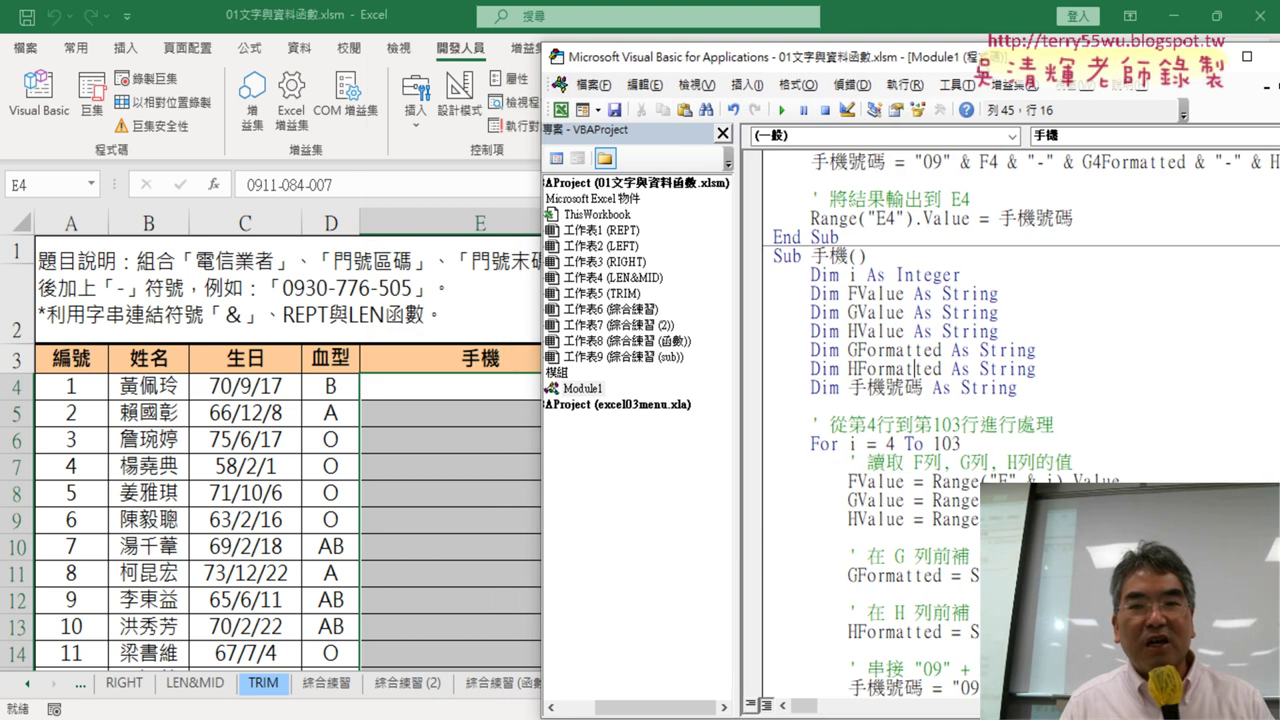
pyautogui.click(782, 110)
pyautogui.scroll(-2, 877, 500)
pyautogui.scroll(-2, 877, 500)
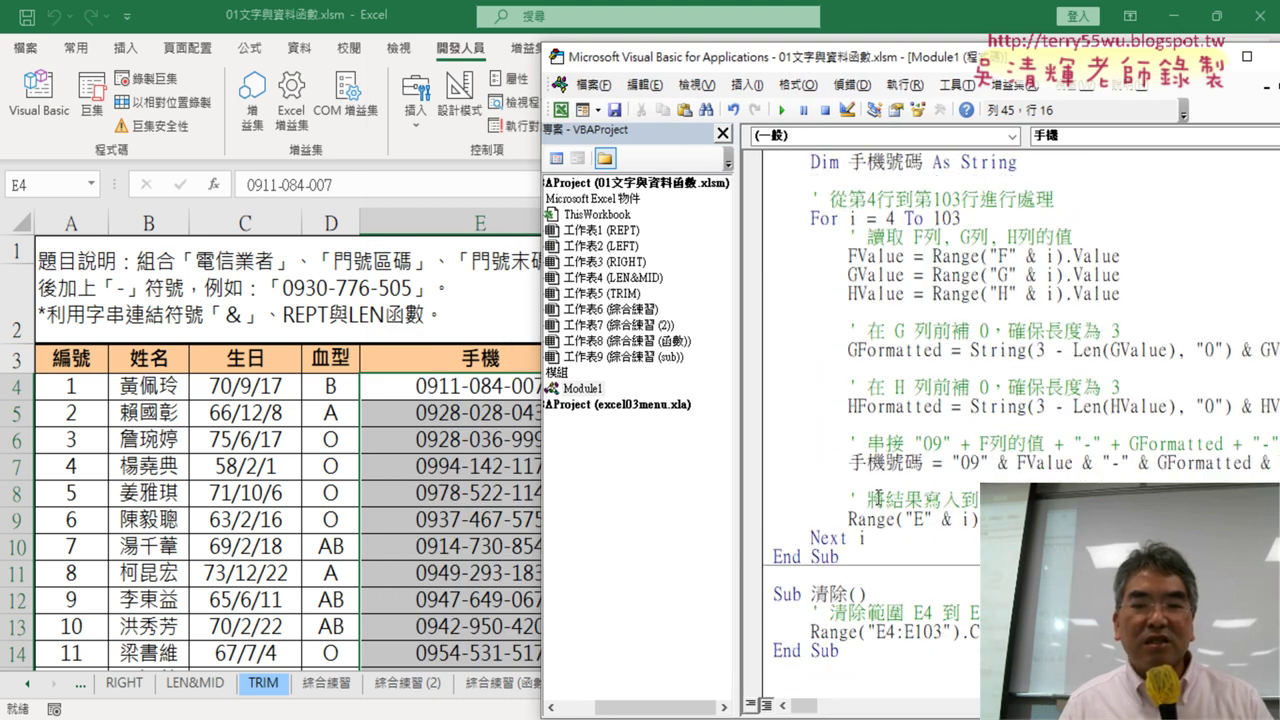
pyautogui.click(869, 629)
pyautogui.click(783, 110)
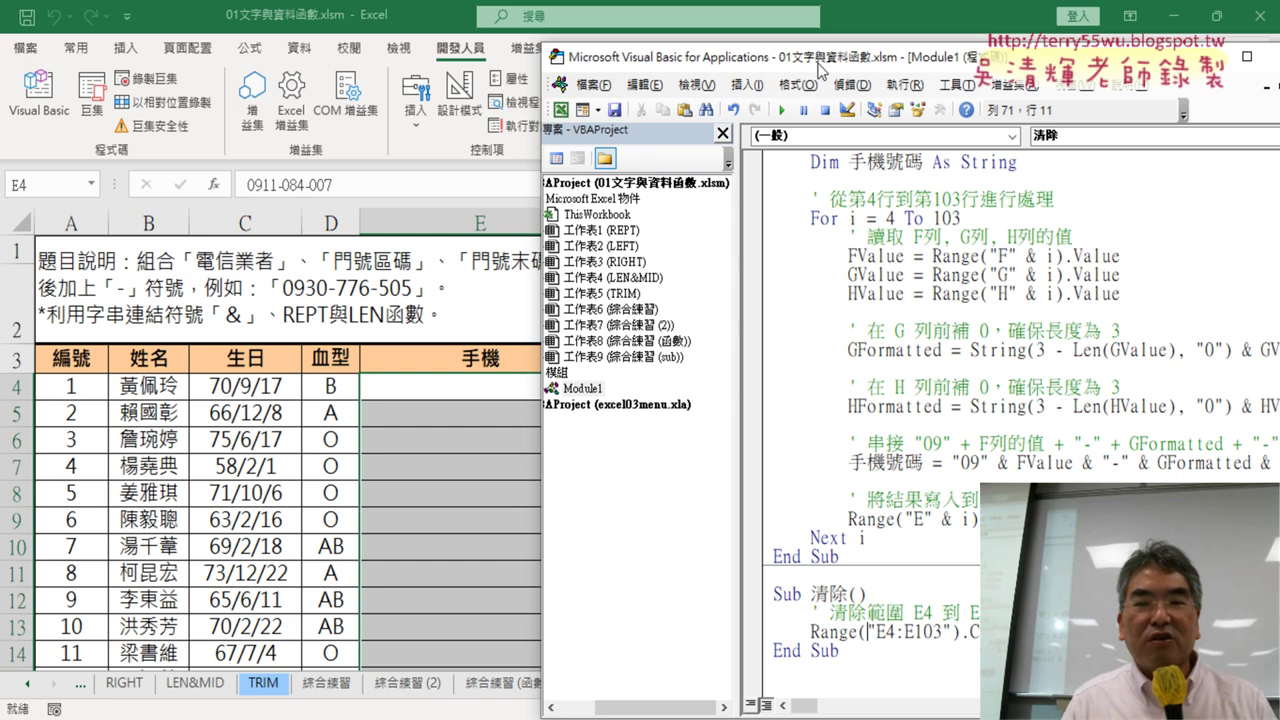
pyautogui.click(424, 514)
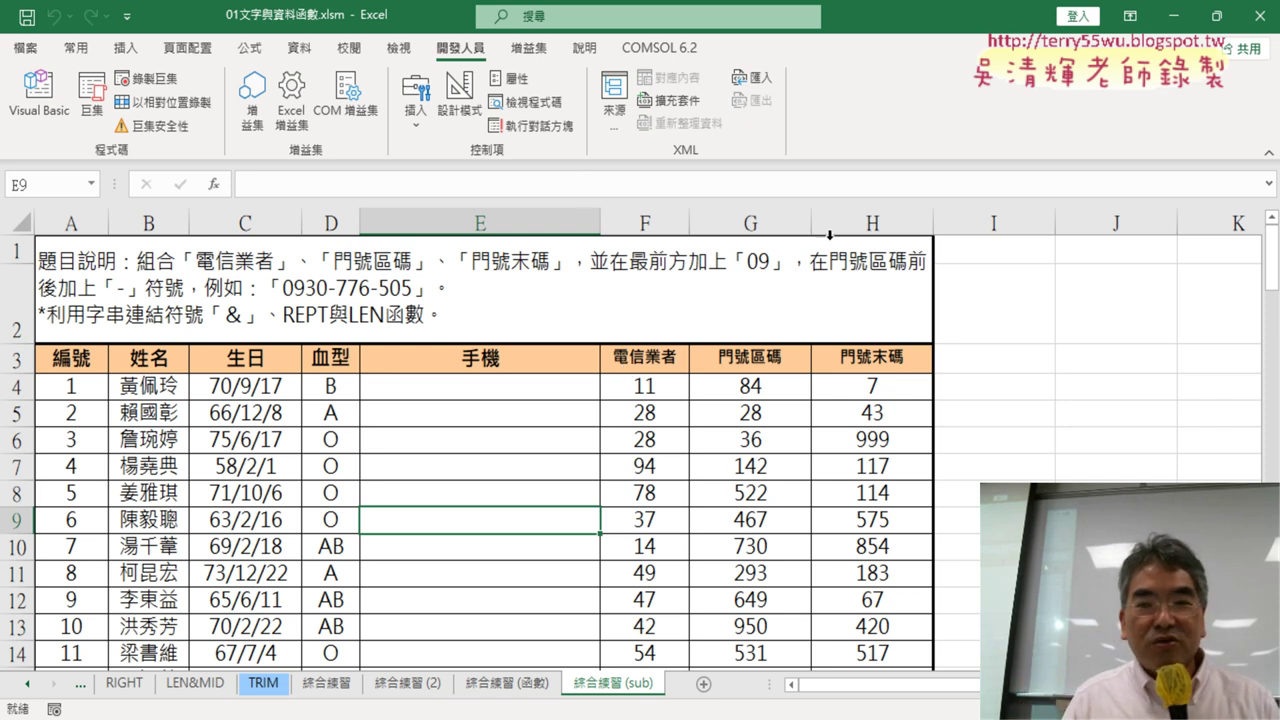
pyautogui.click(416, 110)
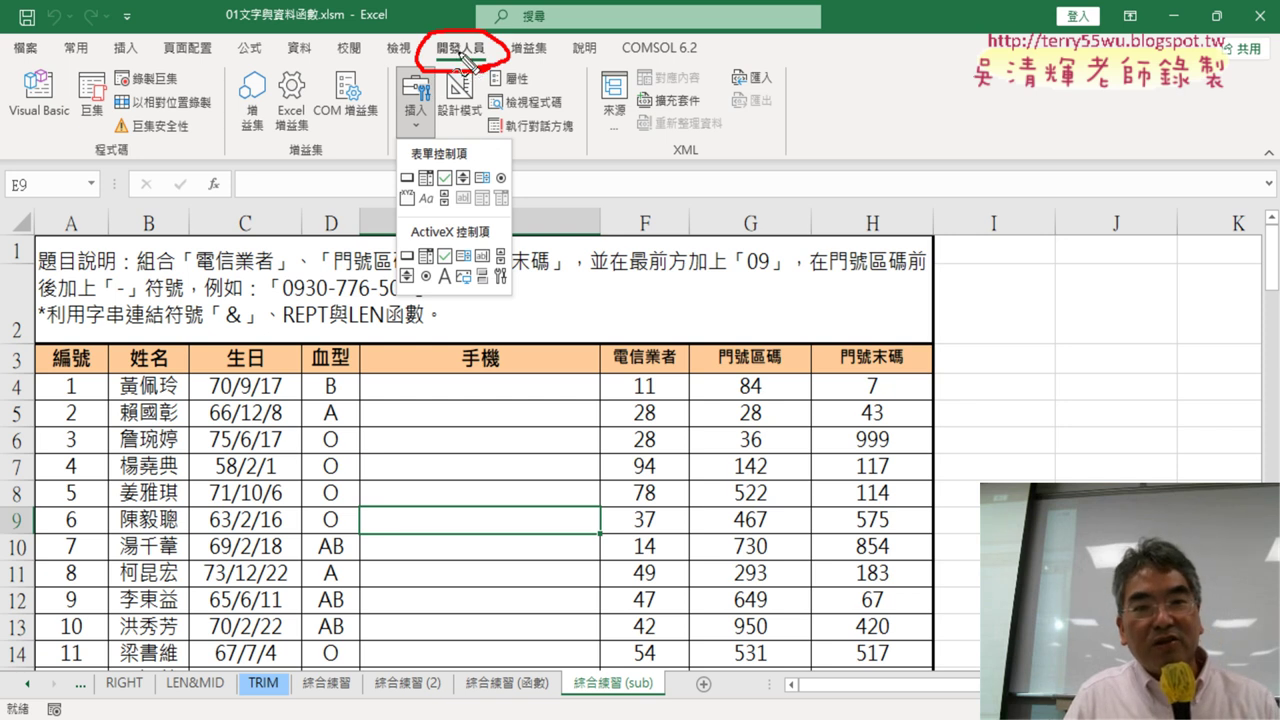
pyautogui.moveTo(440, 162); pyautogui.dragTo(438, 150)
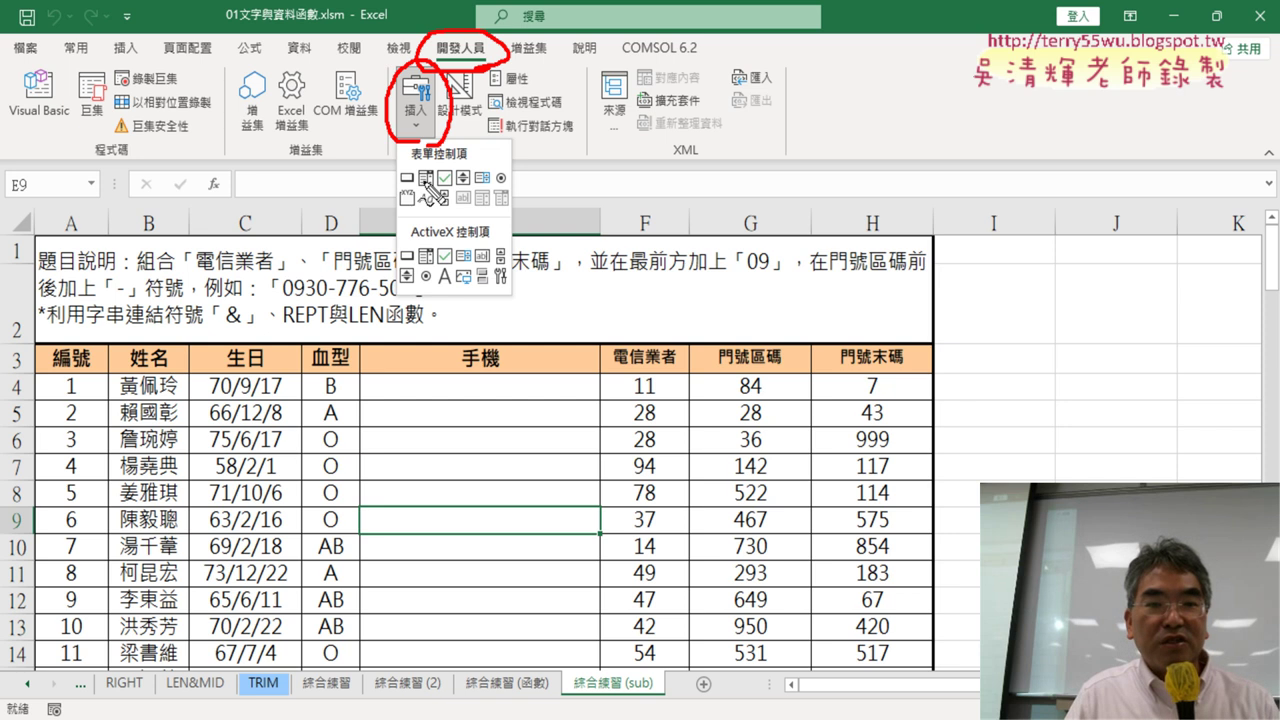
pyautogui.moveTo(415, 186); pyautogui.dragTo(420, 178)
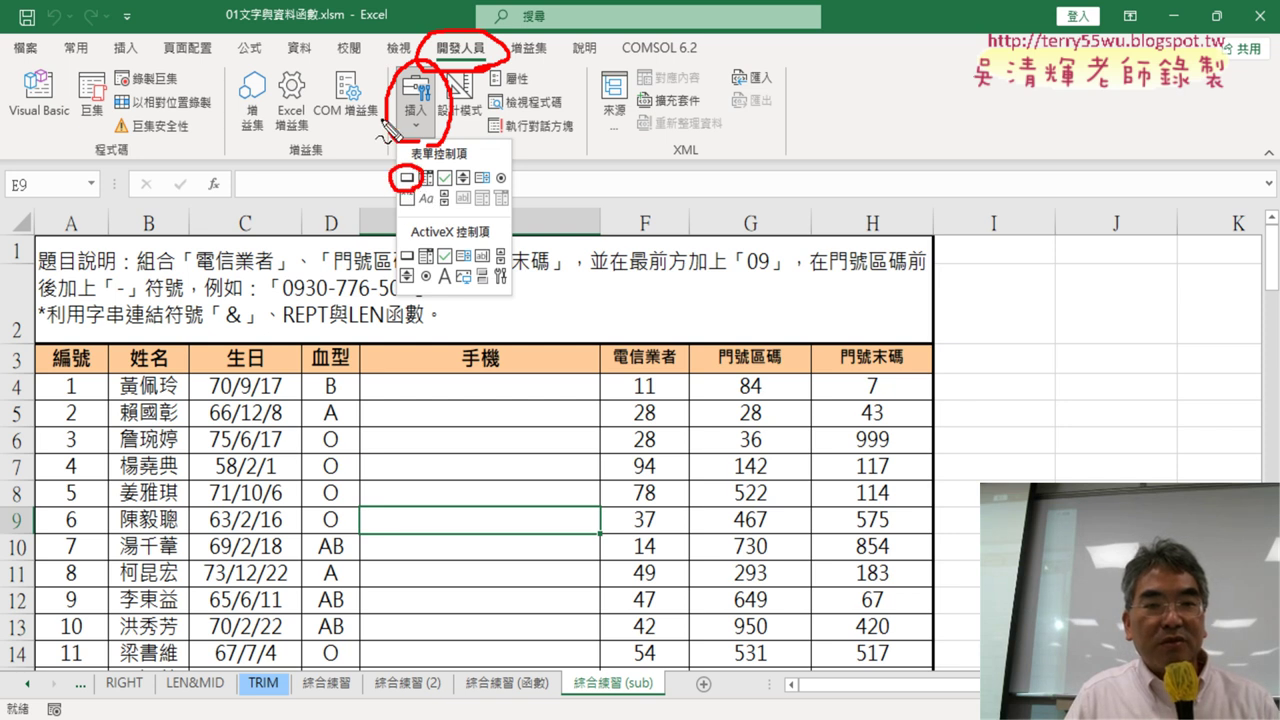
pyautogui.moveTo(385, 118)
pyautogui.mouseDown()
pyautogui.moveTo(388, 183)
pyautogui.moveTo(348, 184)
pyautogui.mouseUp()
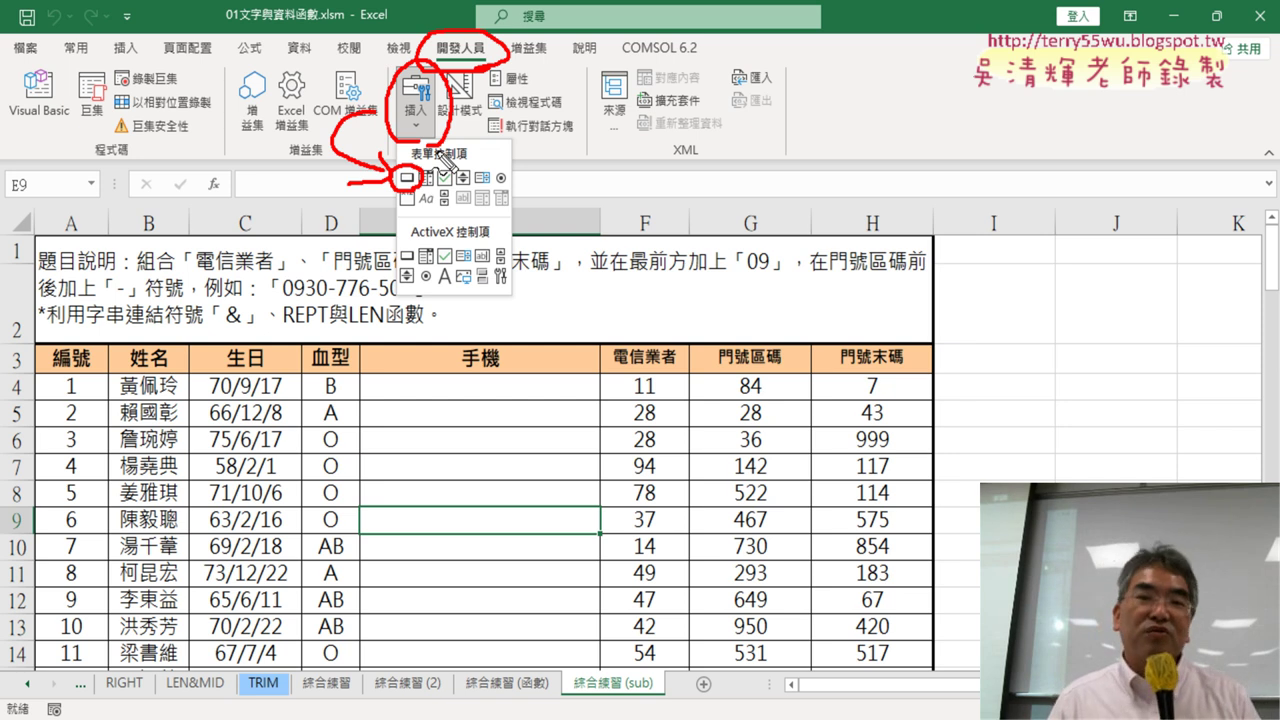
# - Draw a Form Control button across columns I–J beside the table and assign the 手機 macro
pyautogui.press('Escape')
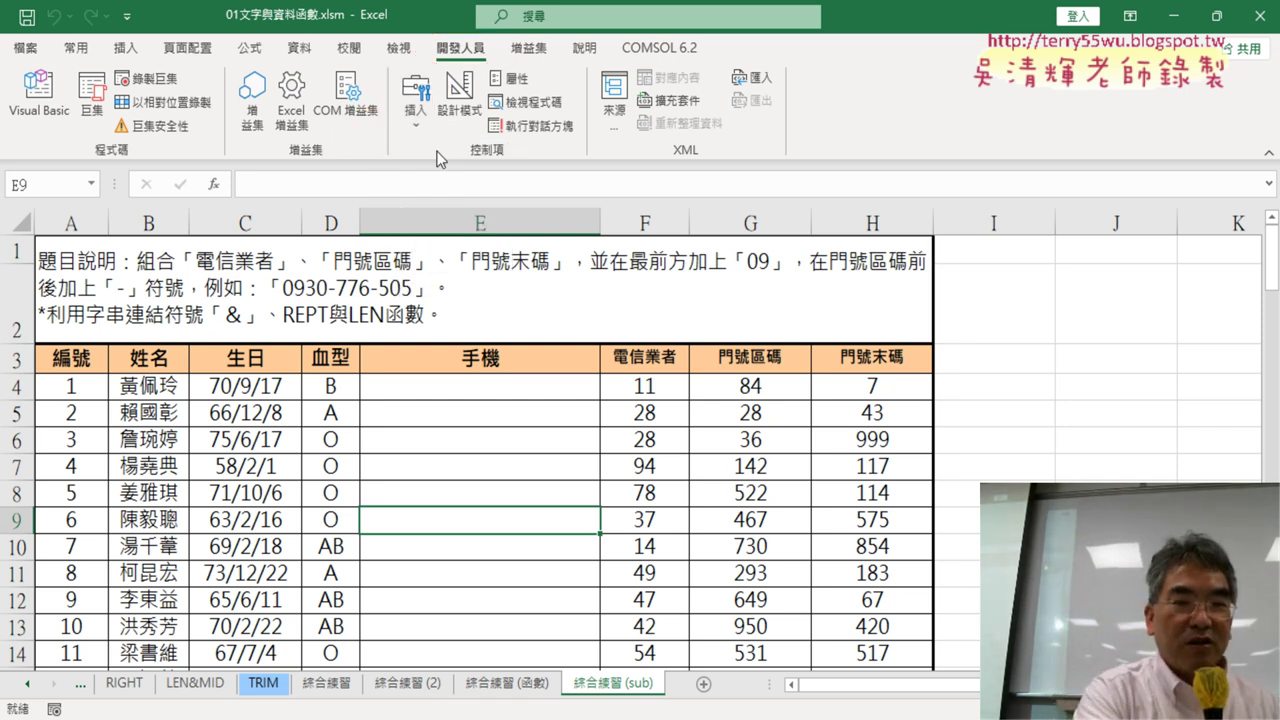
pyautogui.click(415, 100)
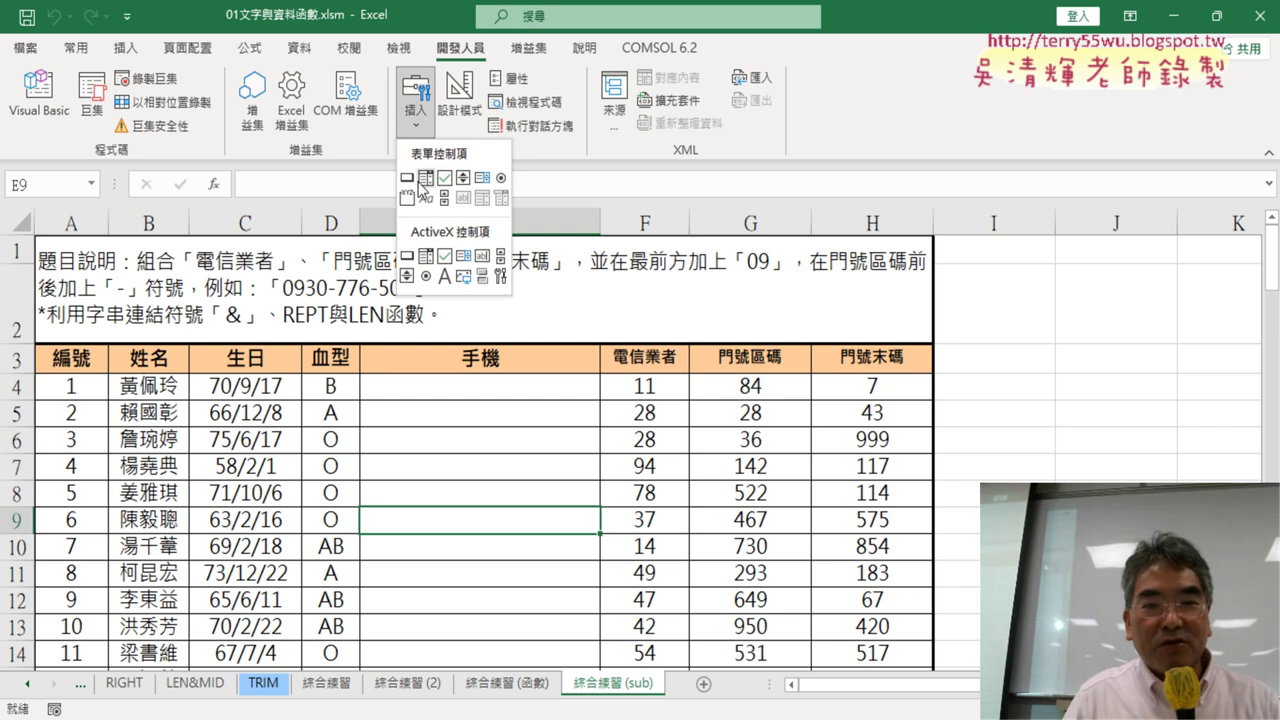
pyautogui.click(410, 178)
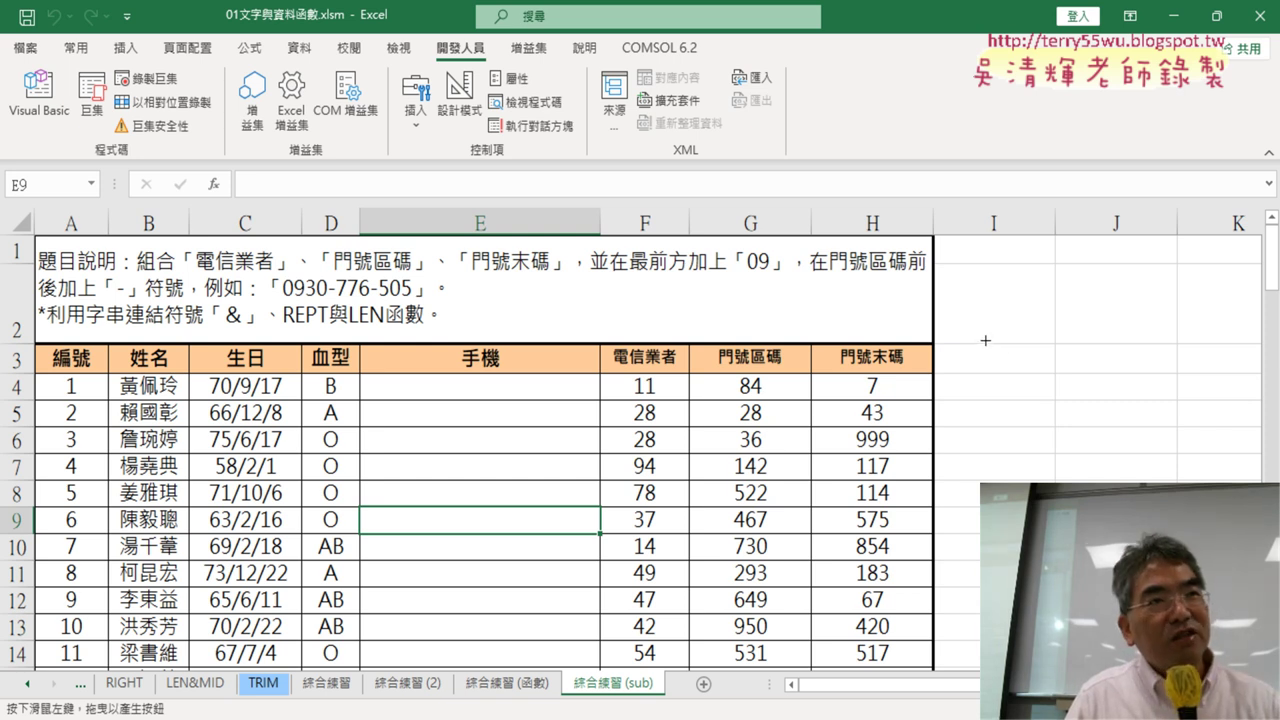
pyautogui.moveTo(985, 340); pyautogui.dragTo(1161, 392)
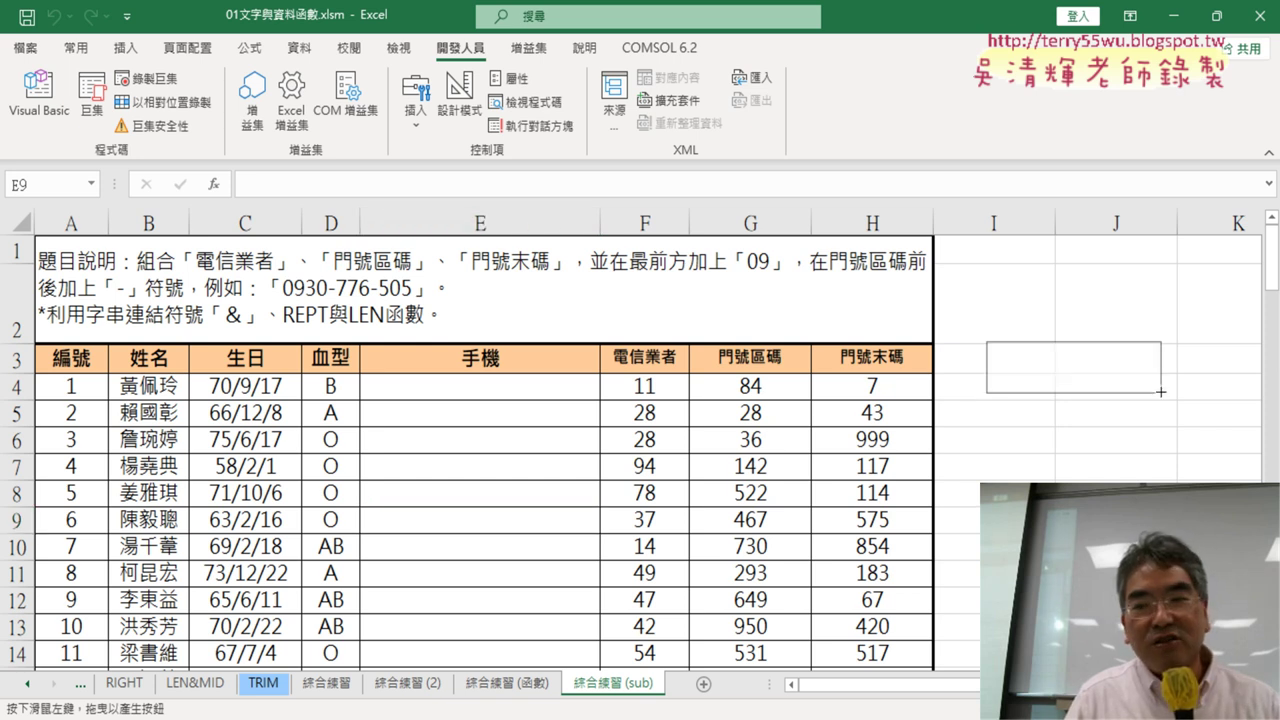
pyautogui.moveTo(1161, 392); pyautogui.dragTo(1162, 396)
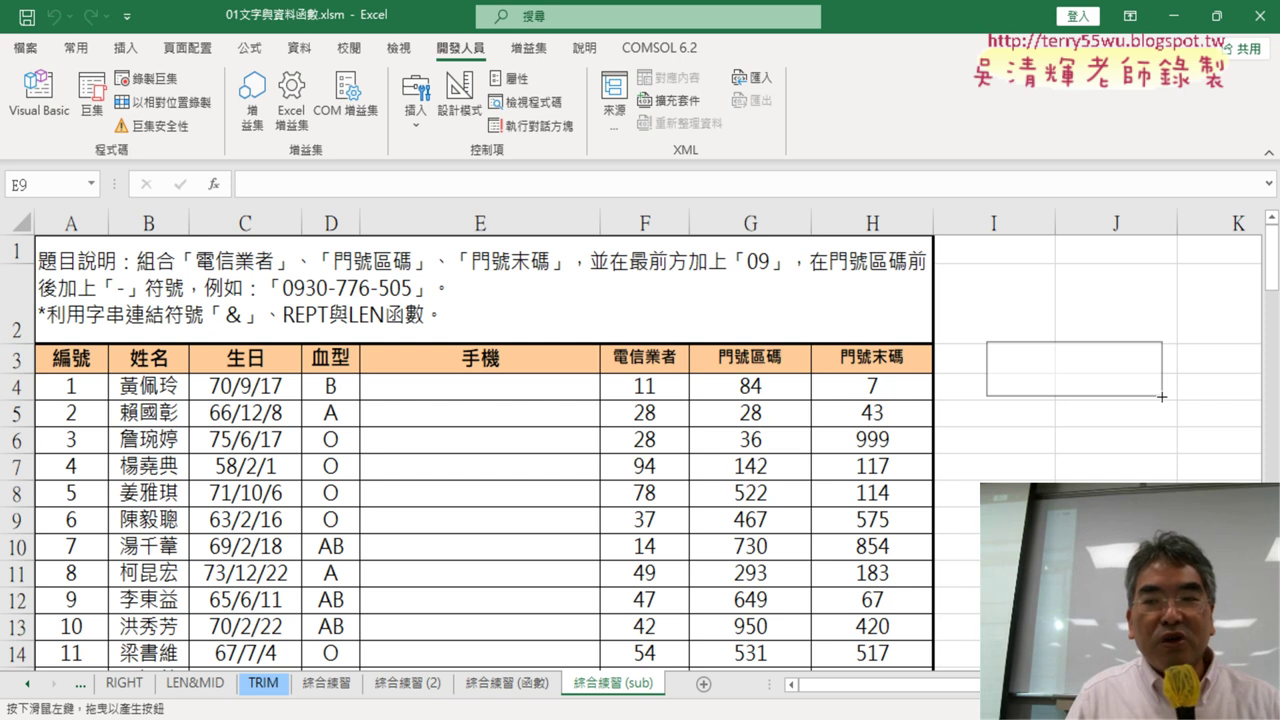
pyautogui.moveTo(1162, 396); pyautogui.dragTo(1162, 396)
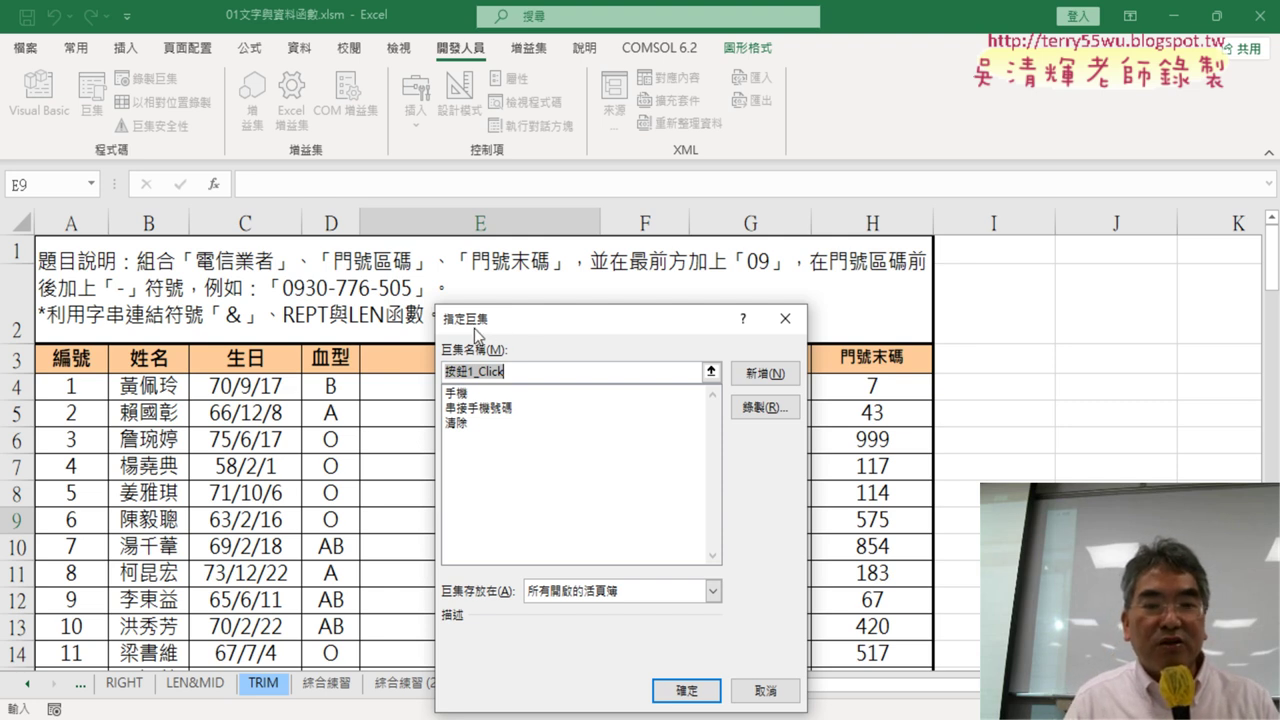
pyautogui.click(470, 394)
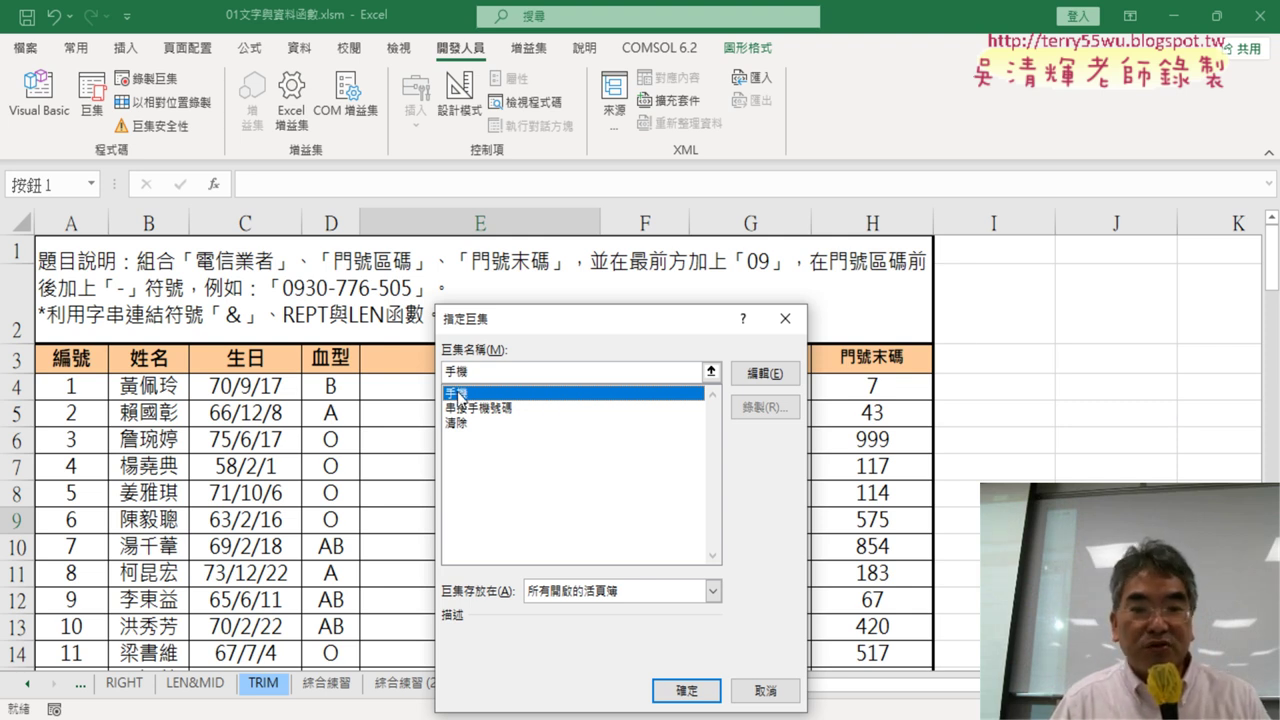
pyautogui.click(688, 691)
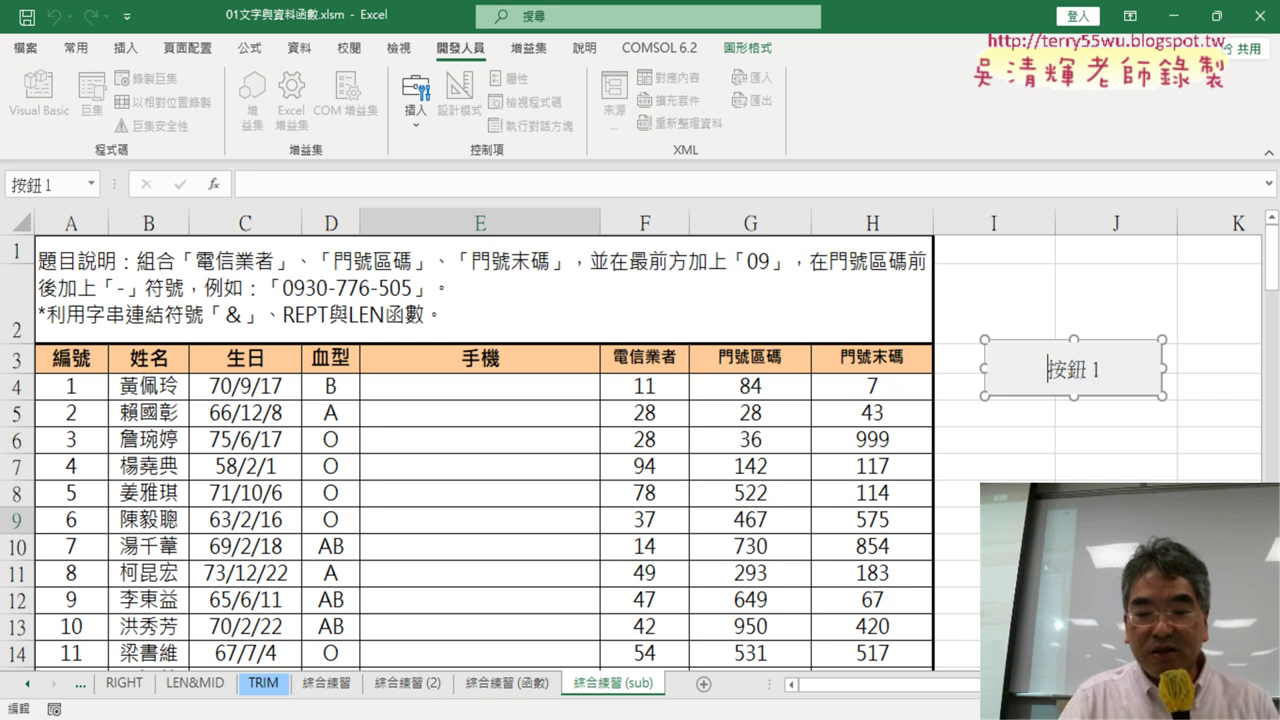
# - Replace the 按鈕 1 label with 手機 and click the button to fill column E
pyautogui.press('Delete')
pyautogui.press('Delete')
pyautogui.press('Delete')
pyautogui.press('Delete')
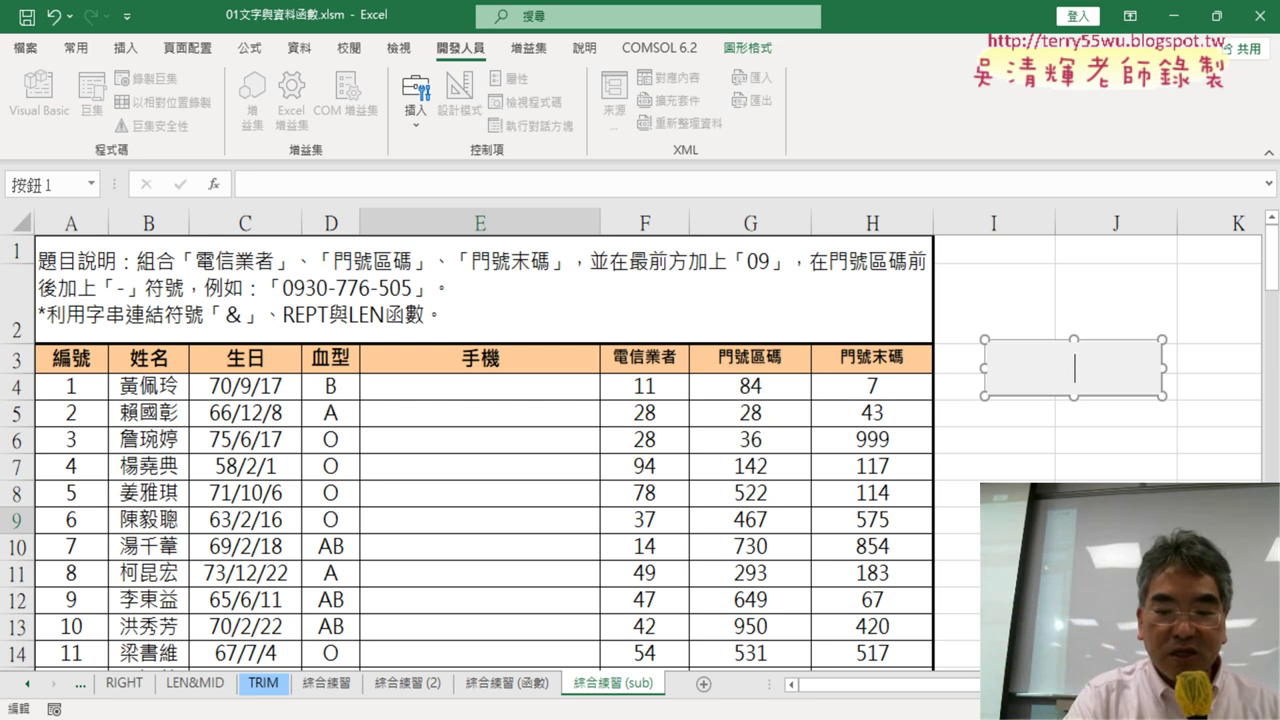
pyautogui.write('手')
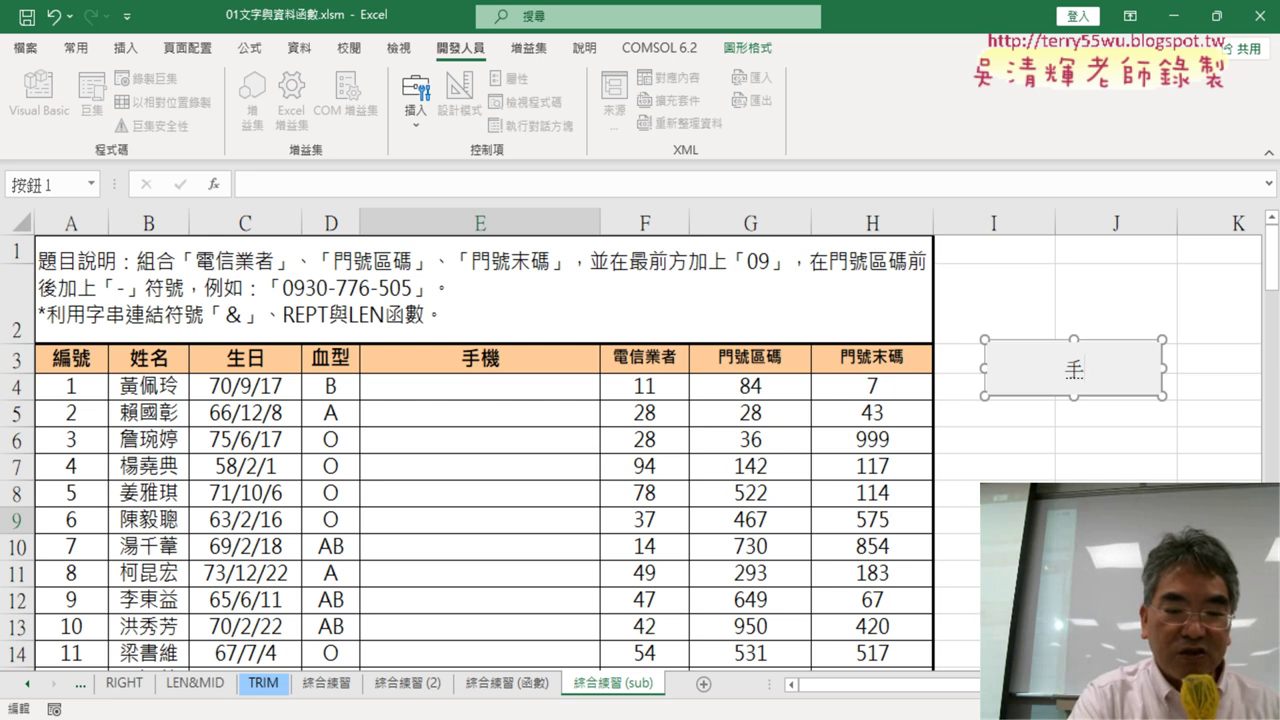
pyautogui.write('機')
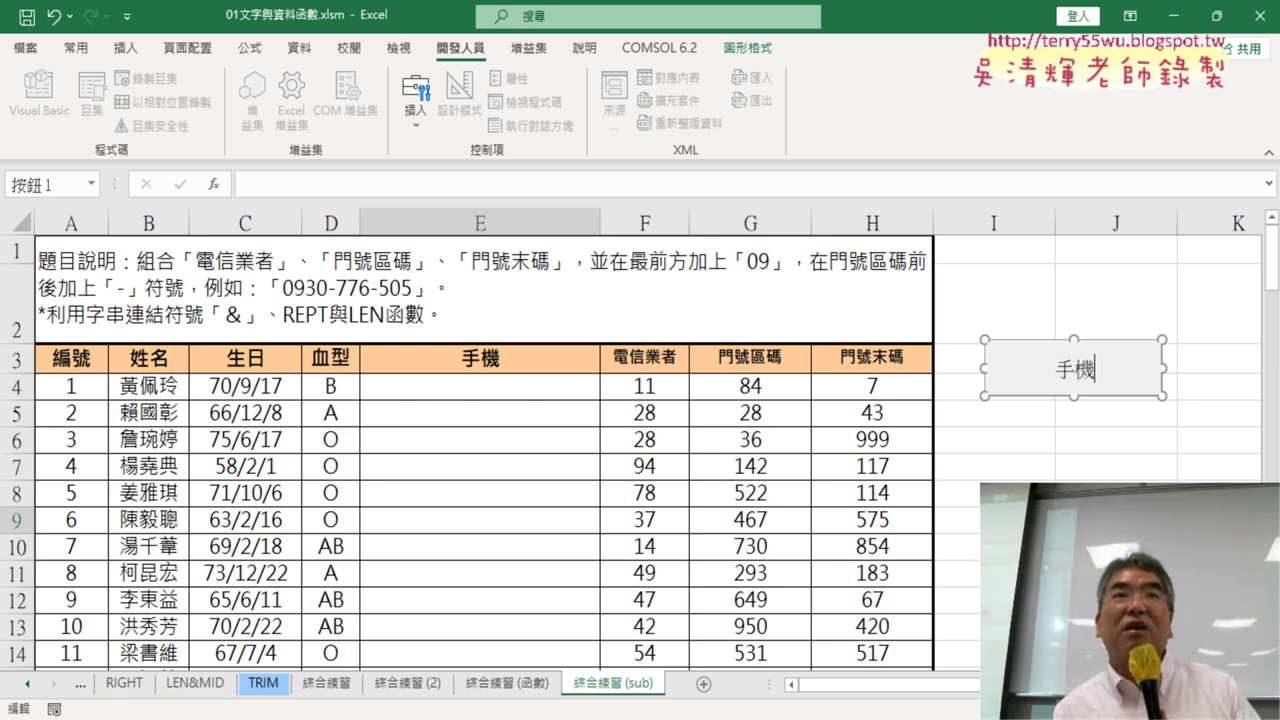
pyautogui.click(1116, 519)
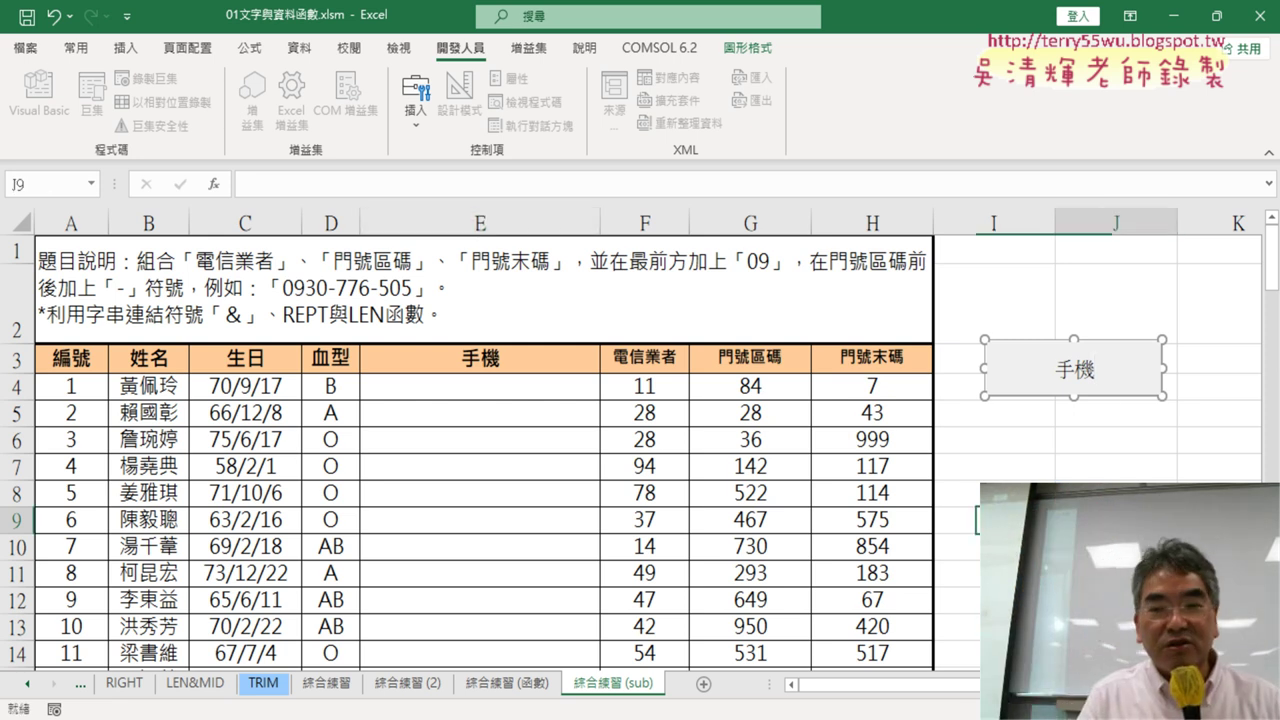
pyautogui.click(1063, 368)
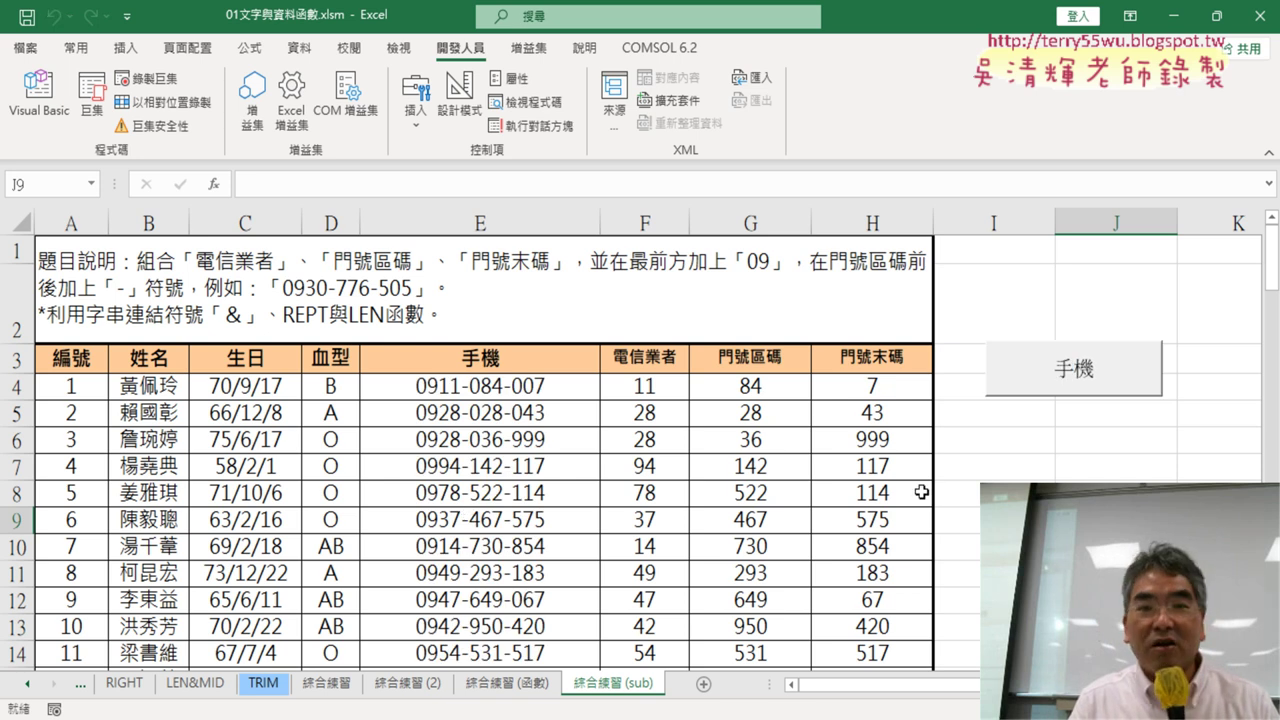
# - Draw a second button below 手機, assign the 清除 macro, and delete its 按鈕 2 label
pyautogui.click(415, 118)
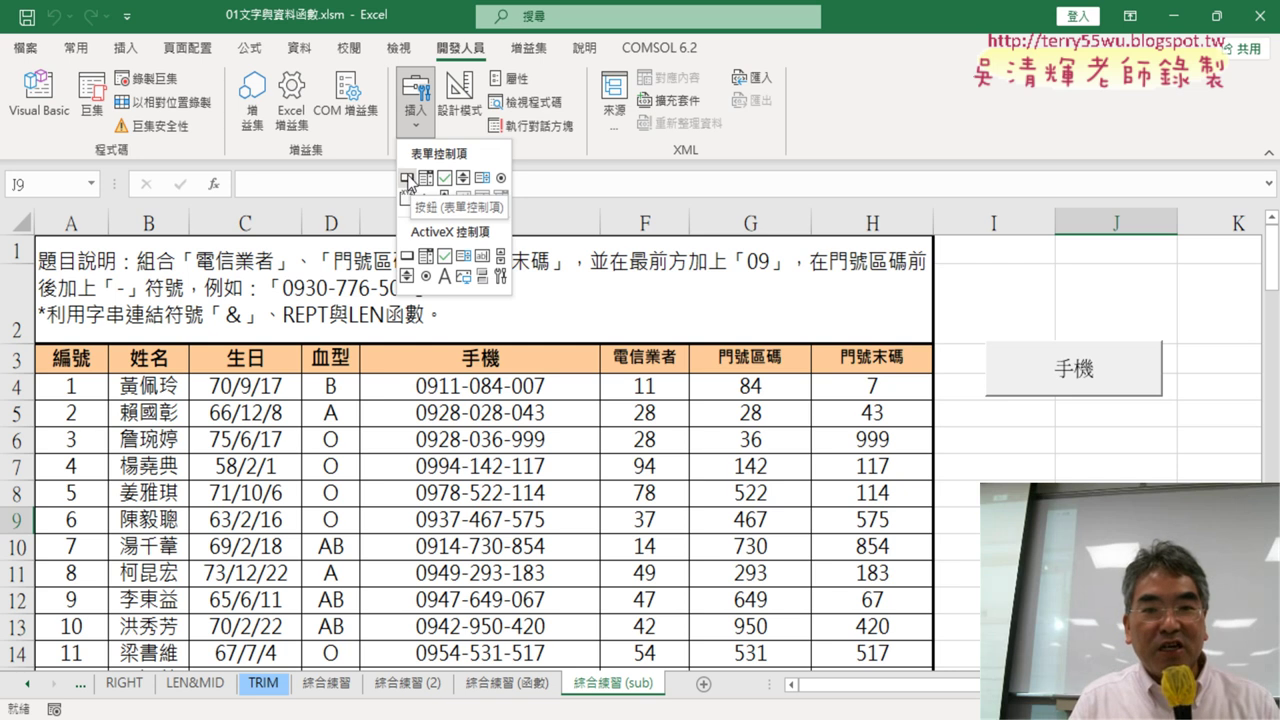
pyautogui.click(408, 179)
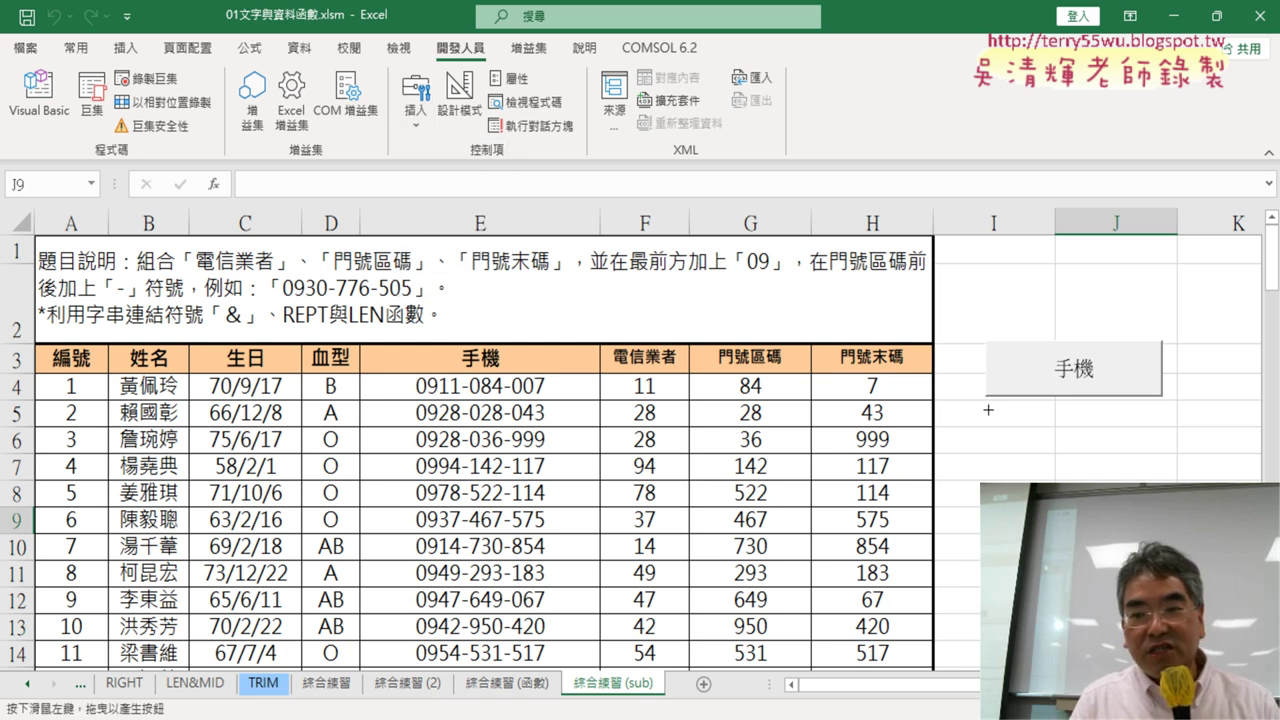
pyautogui.moveTo(988, 410); pyautogui.dragTo(1159, 470)
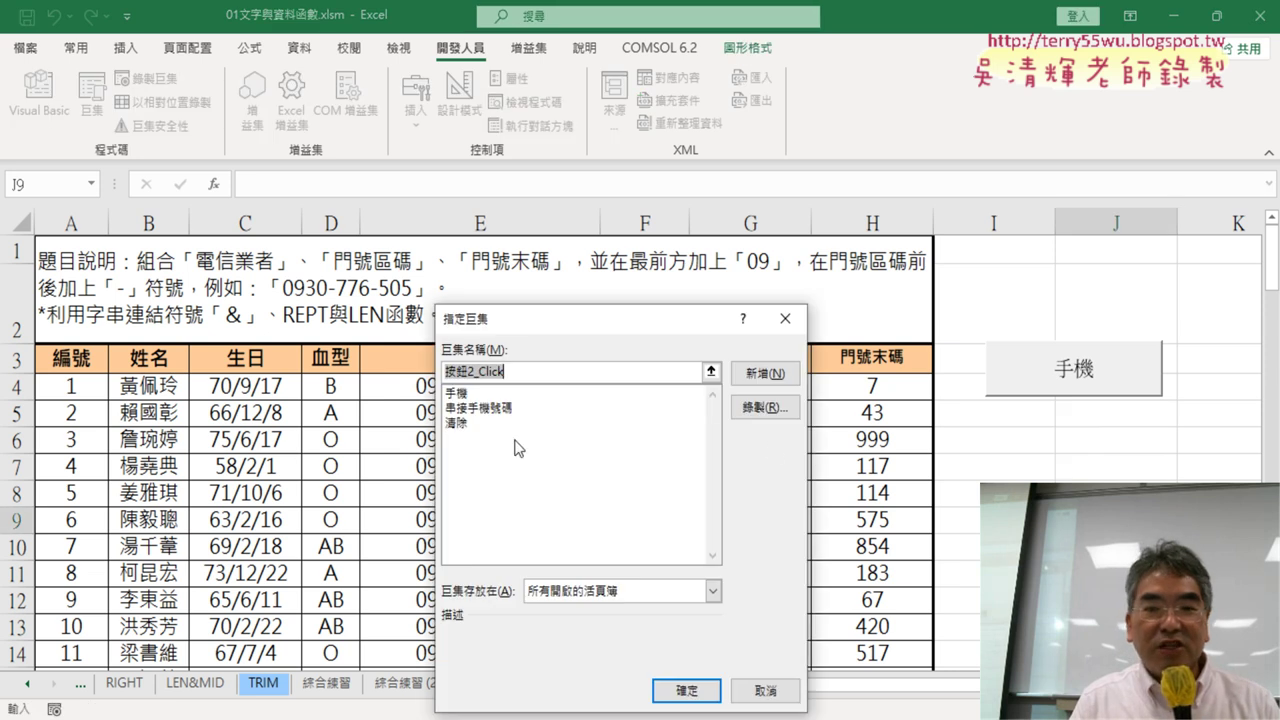
pyautogui.click(458, 424)
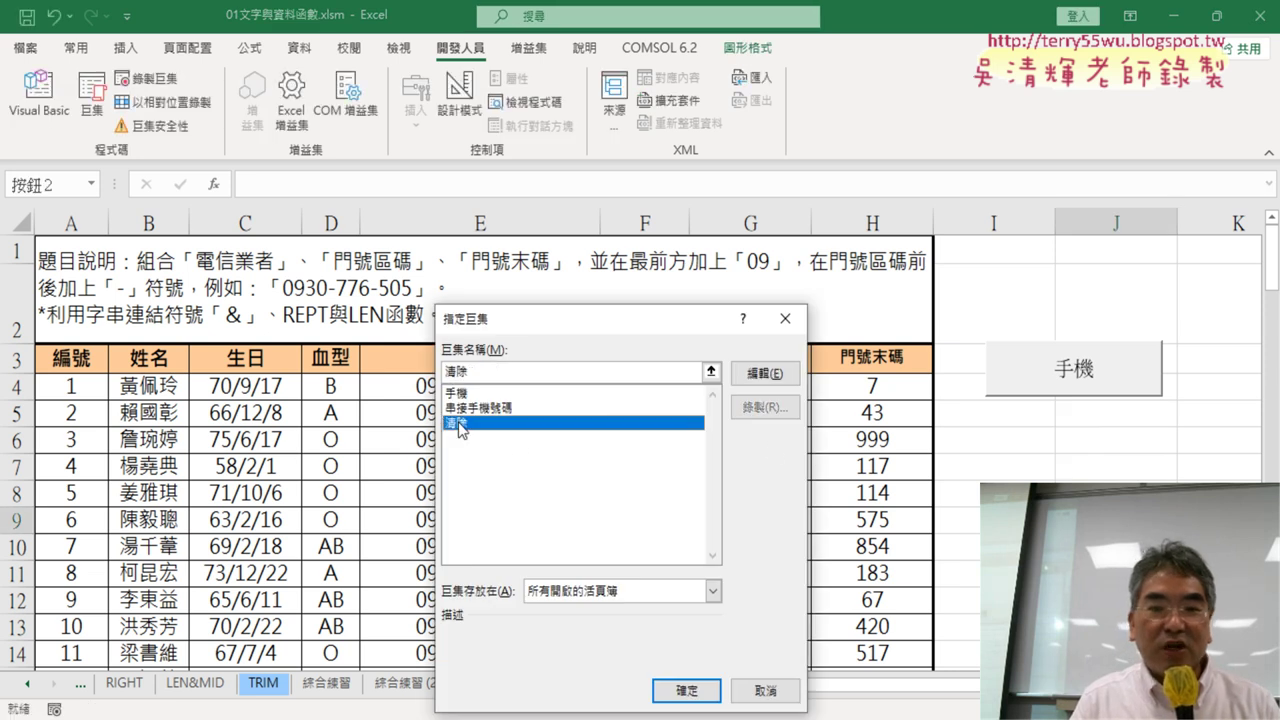
pyautogui.rightClick(451, 371)
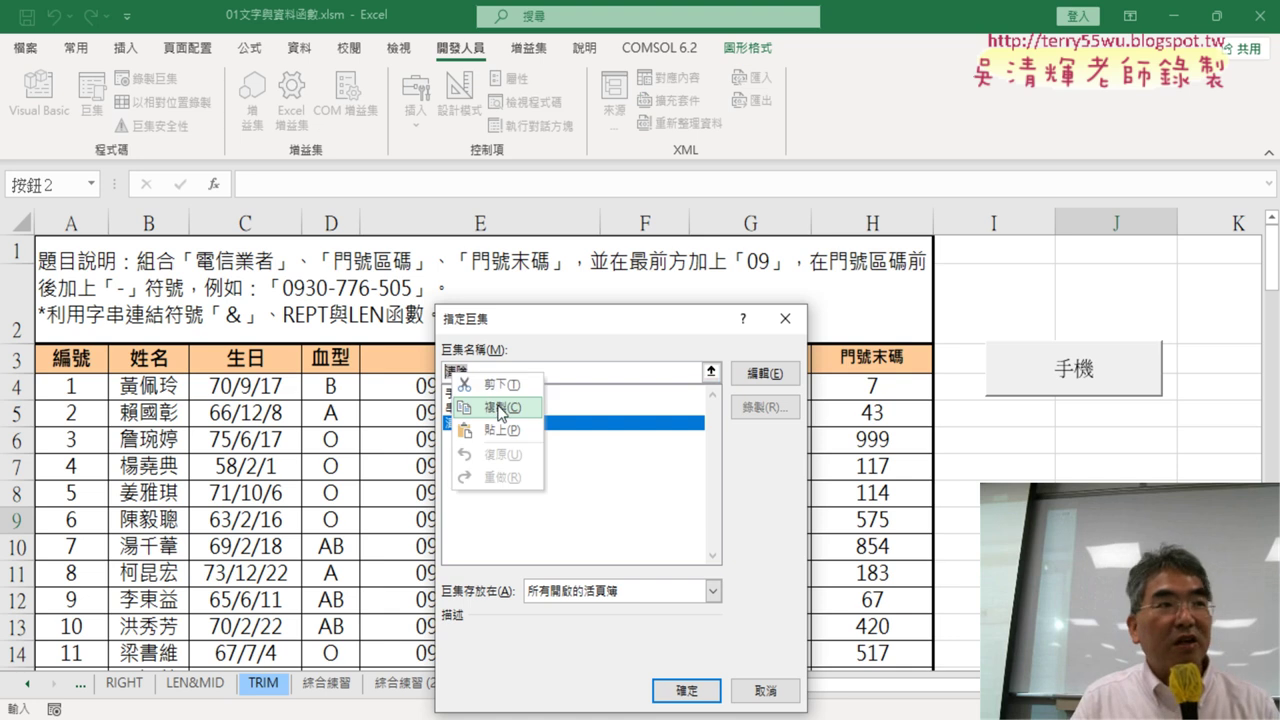
pyautogui.click(497, 408)
pyautogui.click(697, 690)
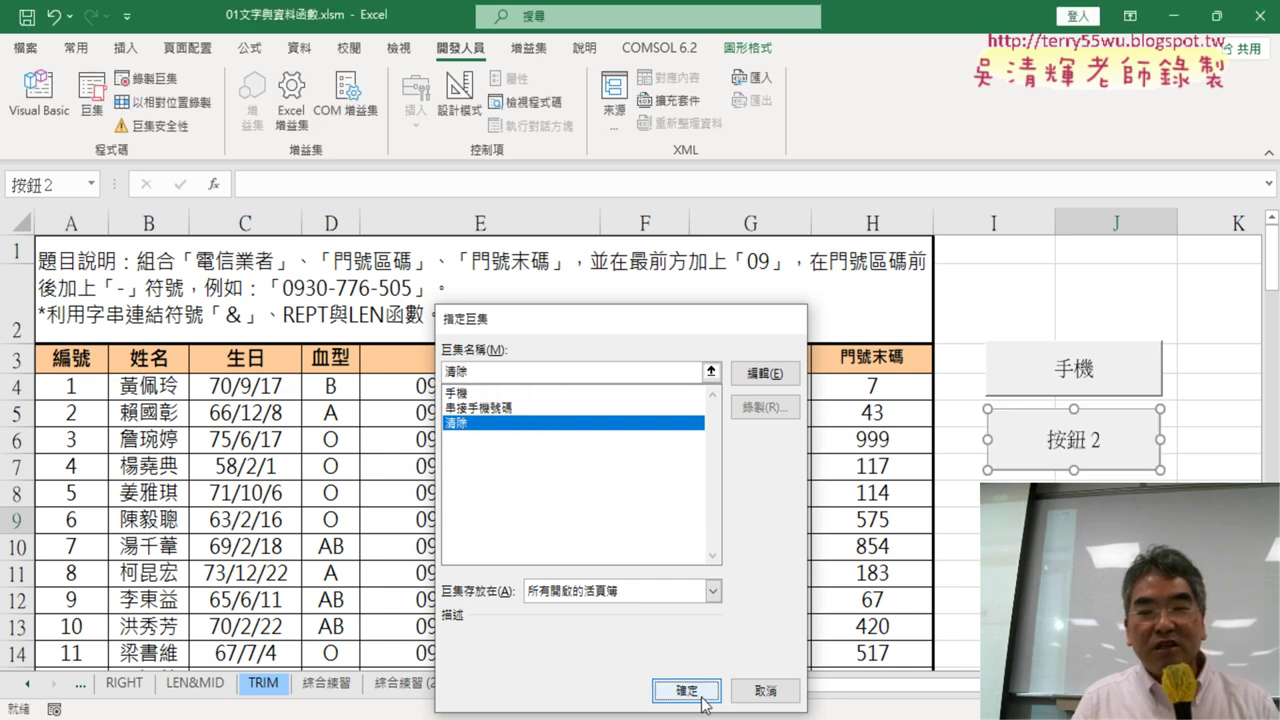
pyautogui.click(1055, 441)
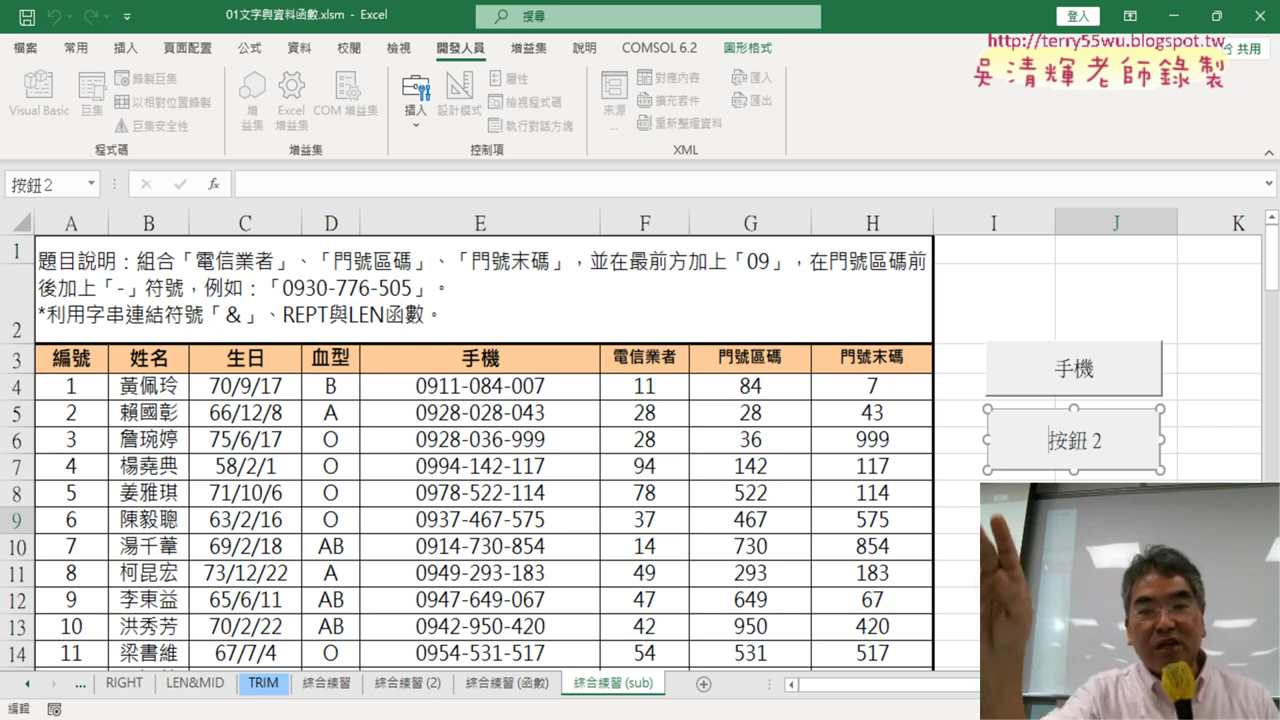
pyautogui.press('Delete')
pyautogui.press('Delete')
pyautogui.press('Delete')
pyautogui.press('Delete')
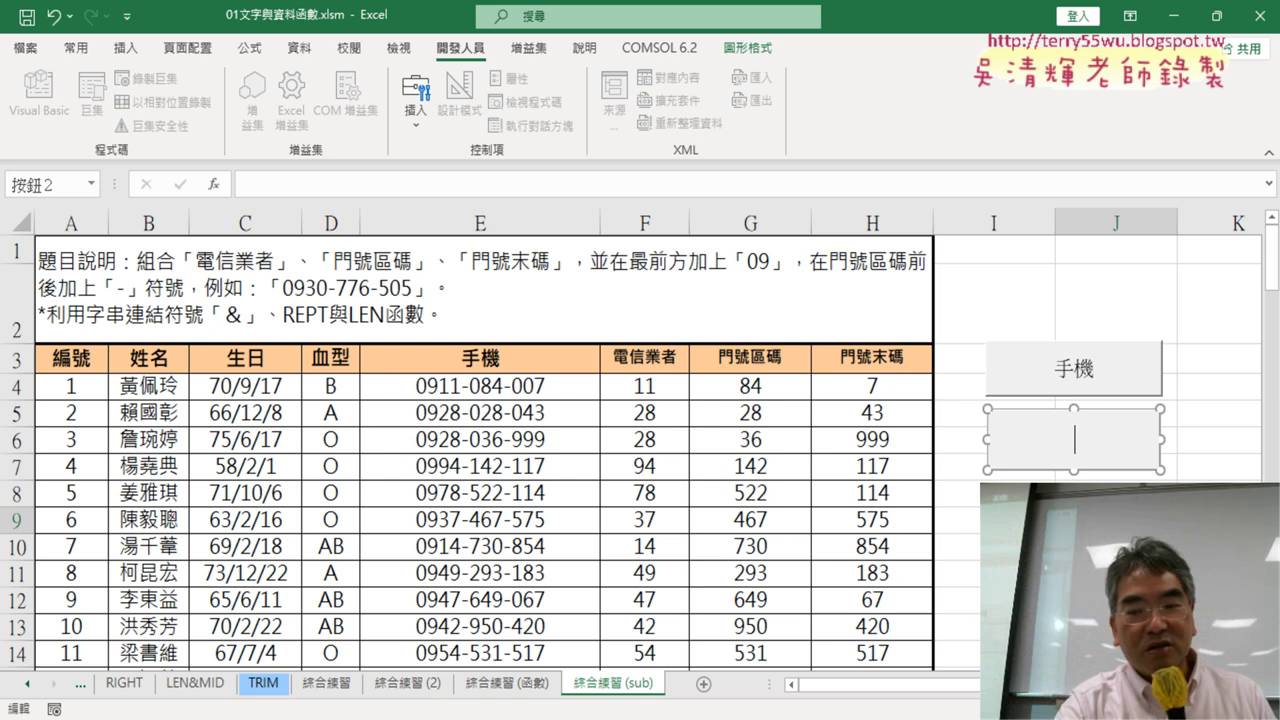
# - Enter 清除 as the second button's label and finish editing
pyautogui.write('清除')
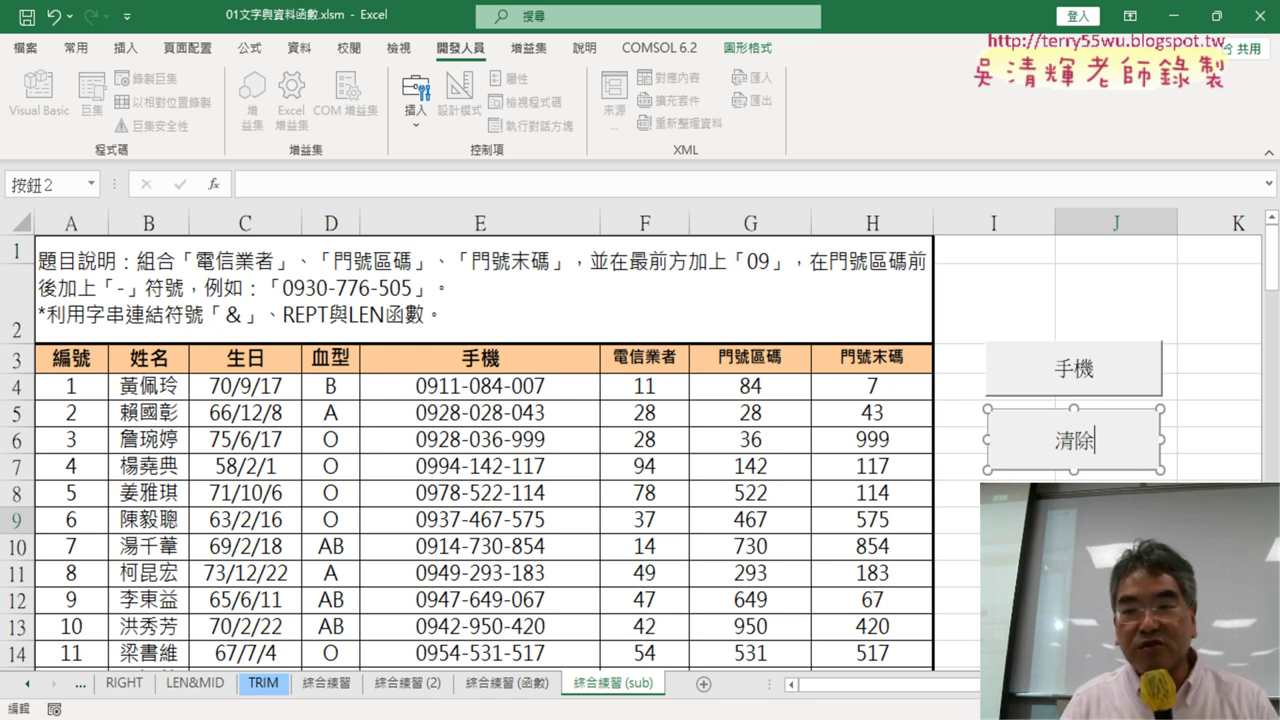
pyautogui.click(1220, 493)
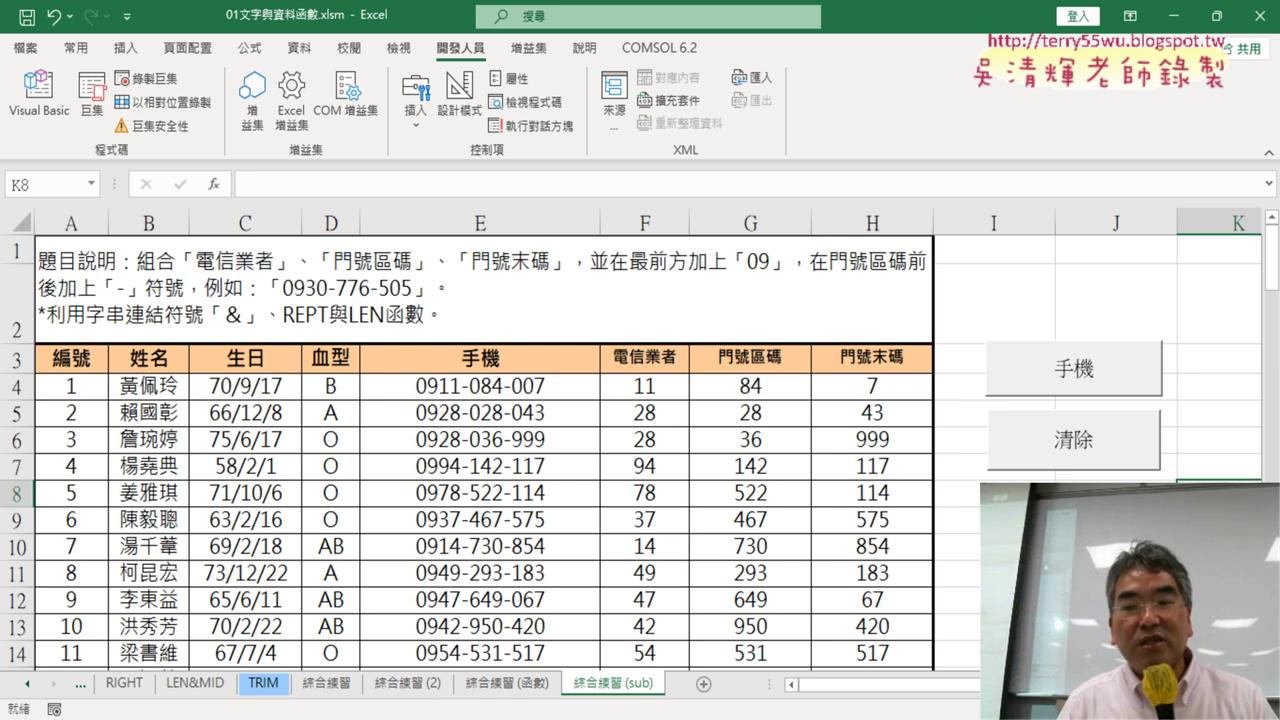
# - Alternate the 清除 and 手機 buttons several times, ending with column E refilled with phone numbers
pyautogui.click(1090, 444)
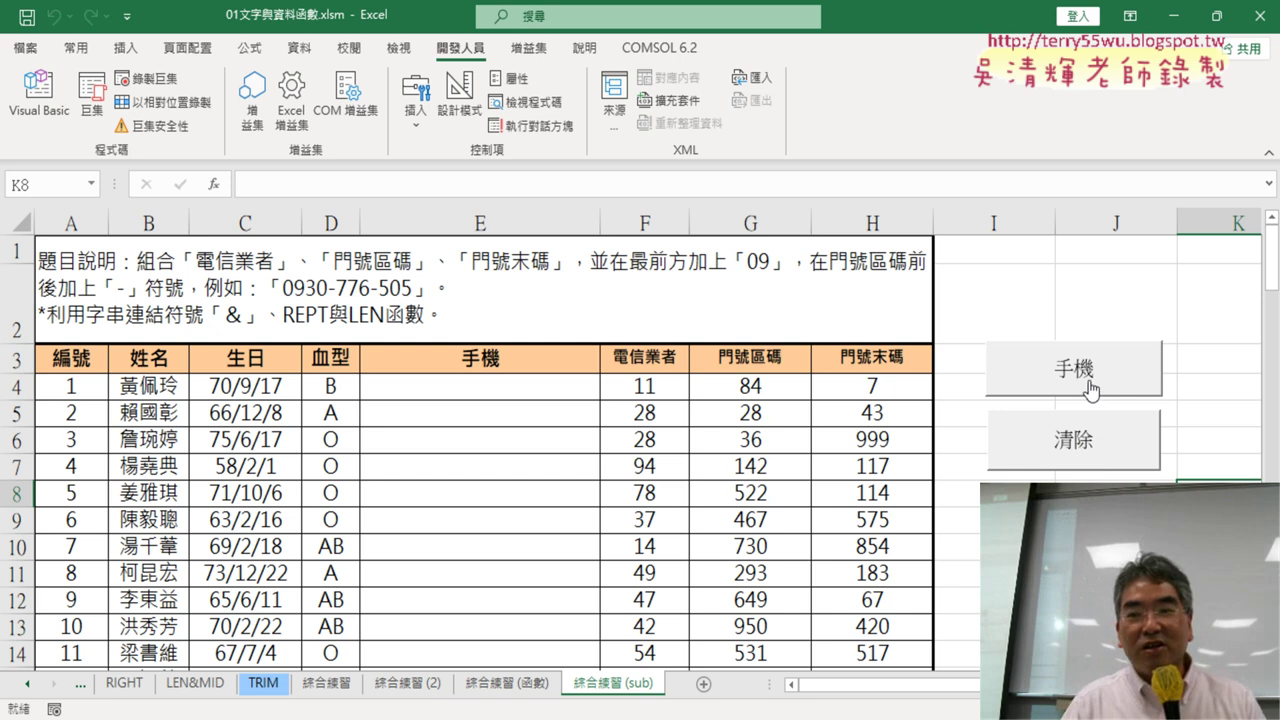
pyautogui.click(1090, 395)
pyautogui.click(1090, 440)
pyautogui.click(1090, 397)
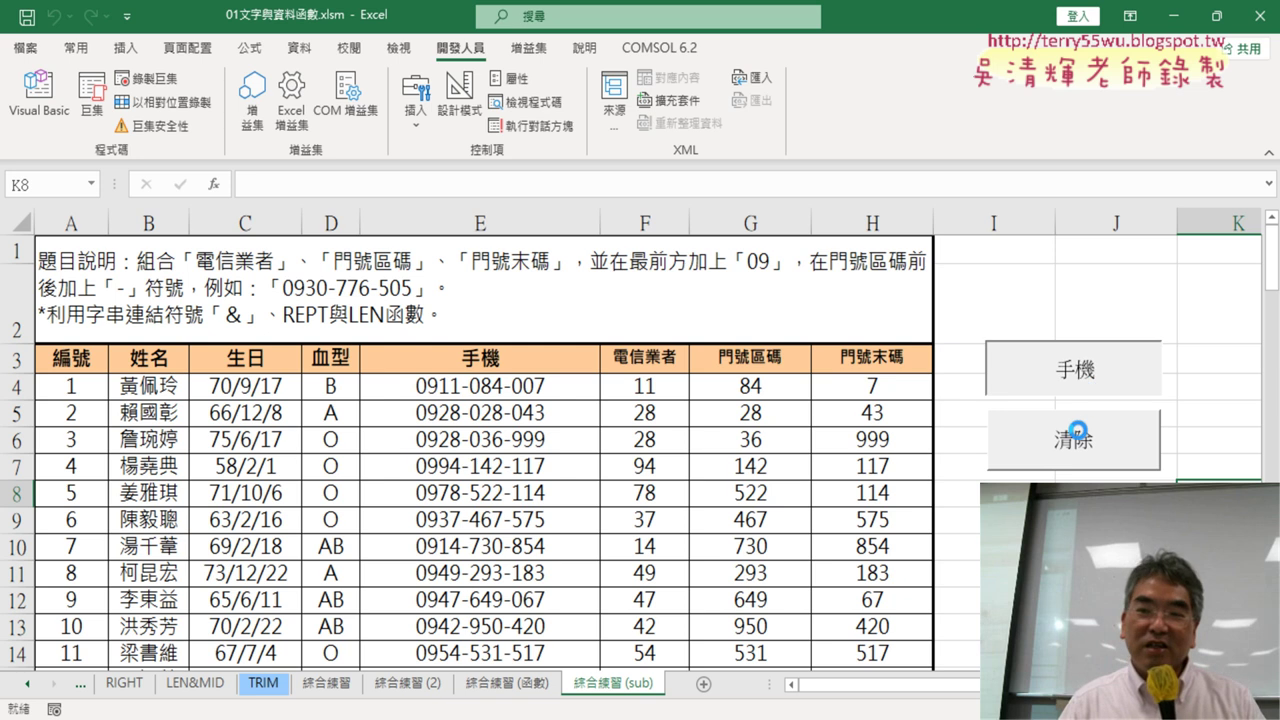
pyautogui.click(1078, 431)
pyautogui.click(1080, 385)
pyautogui.click(1077, 466)
pyautogui.click(1071, 369)
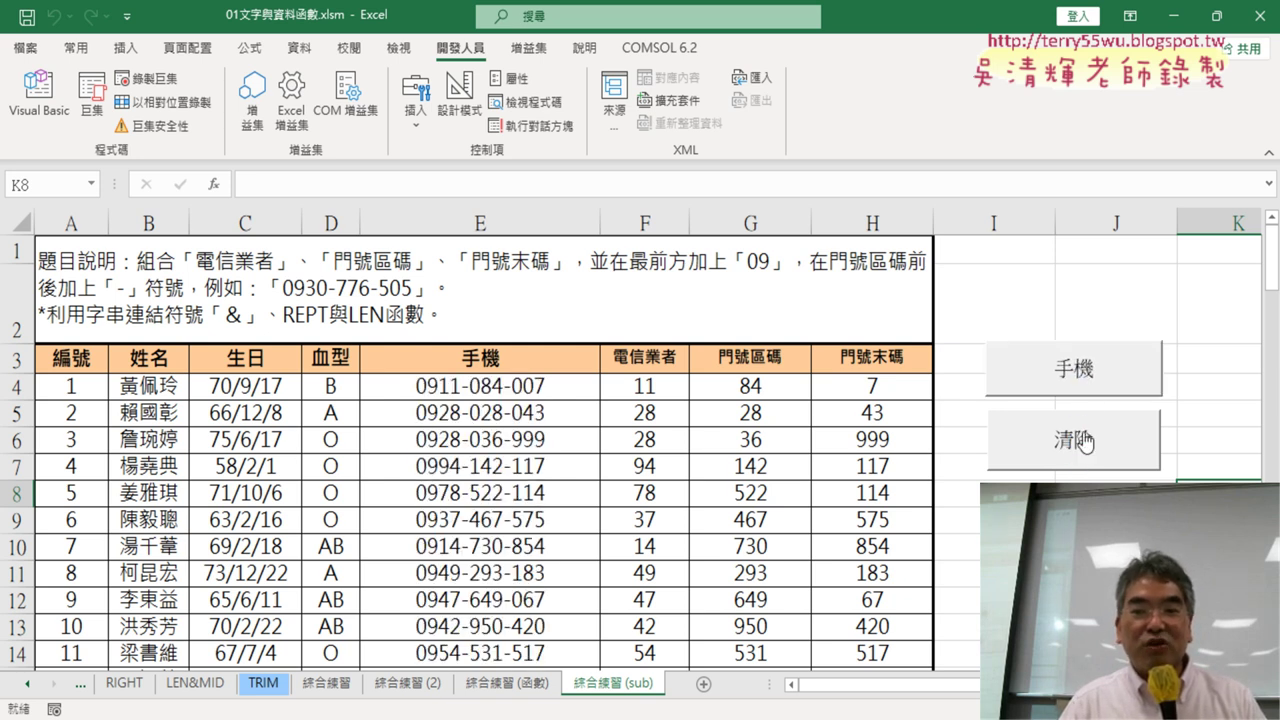
pyautogui.click(1071, 443)
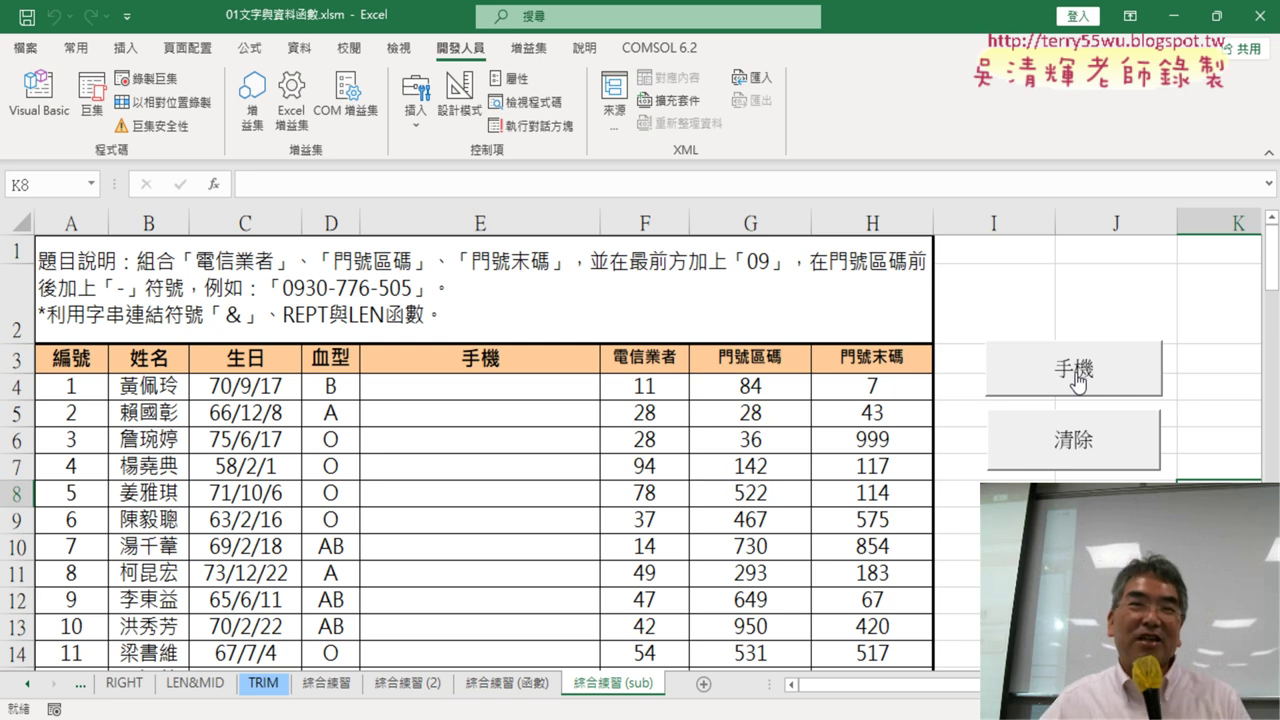
pyautogui.click(1076, 378)
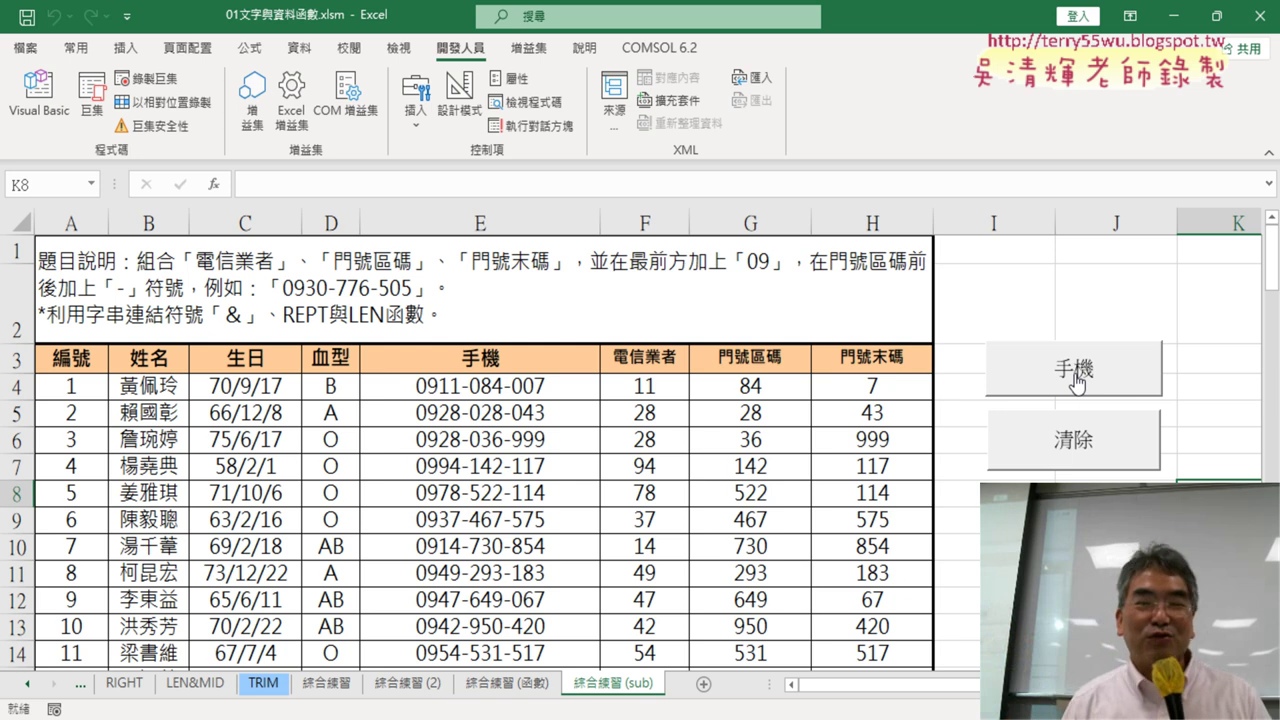
pyautogui.click(1080, 457)
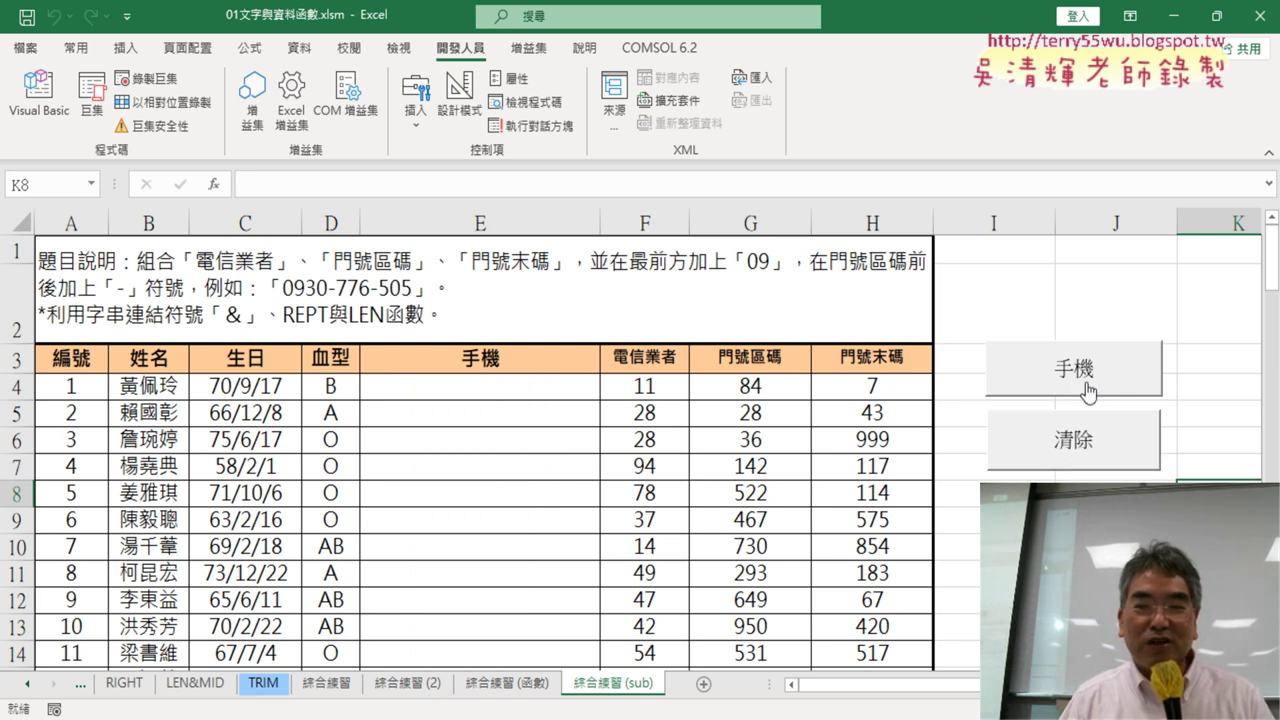
pyautogui.click(1084, 374)
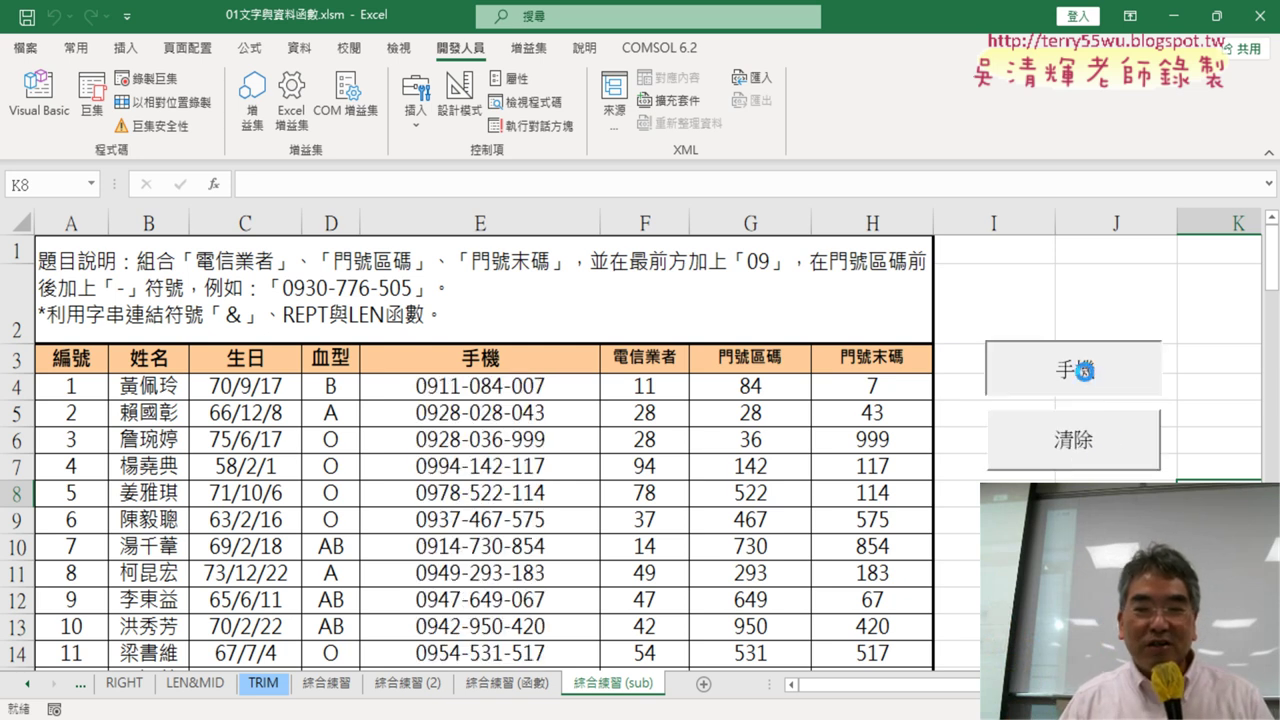
# - Check E4's phone formula on 綜合練習 (函數), then retest 清除 and 手機 on 綜合練習 (sub)
pyautogui.click(518, 683)
pyautogui.click(512, 391)
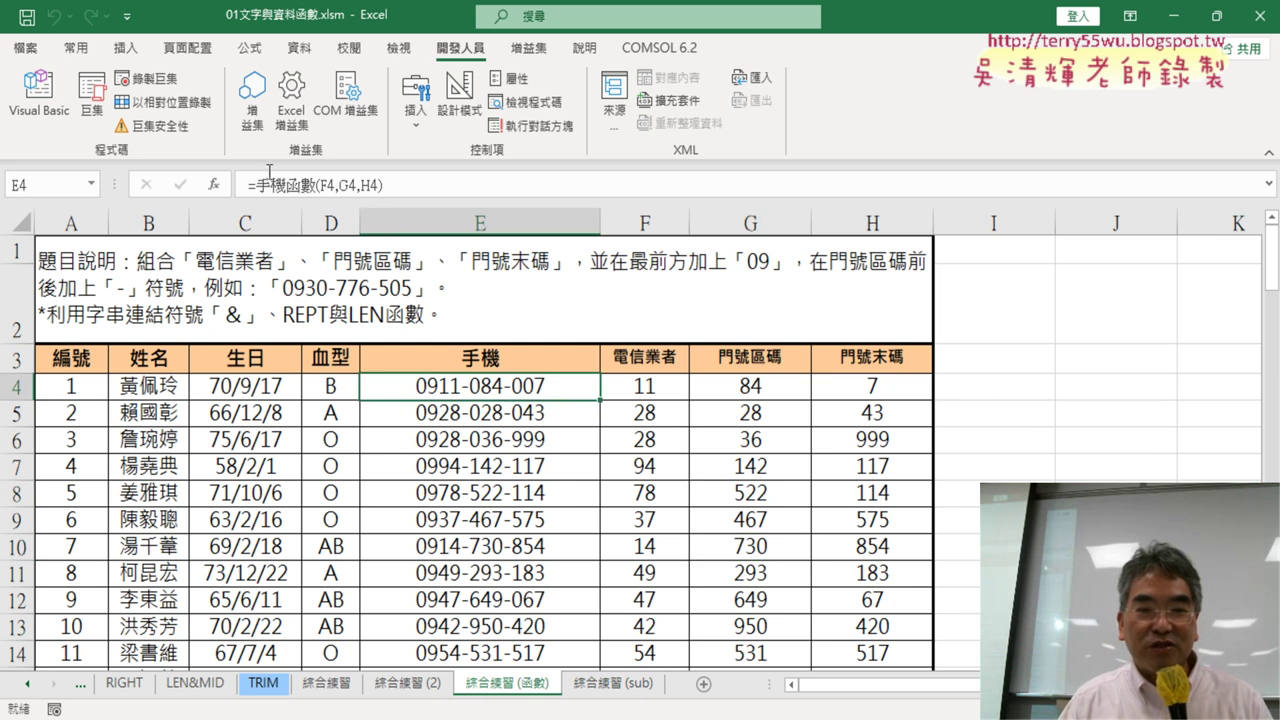
pyautogui.click(625, 685)
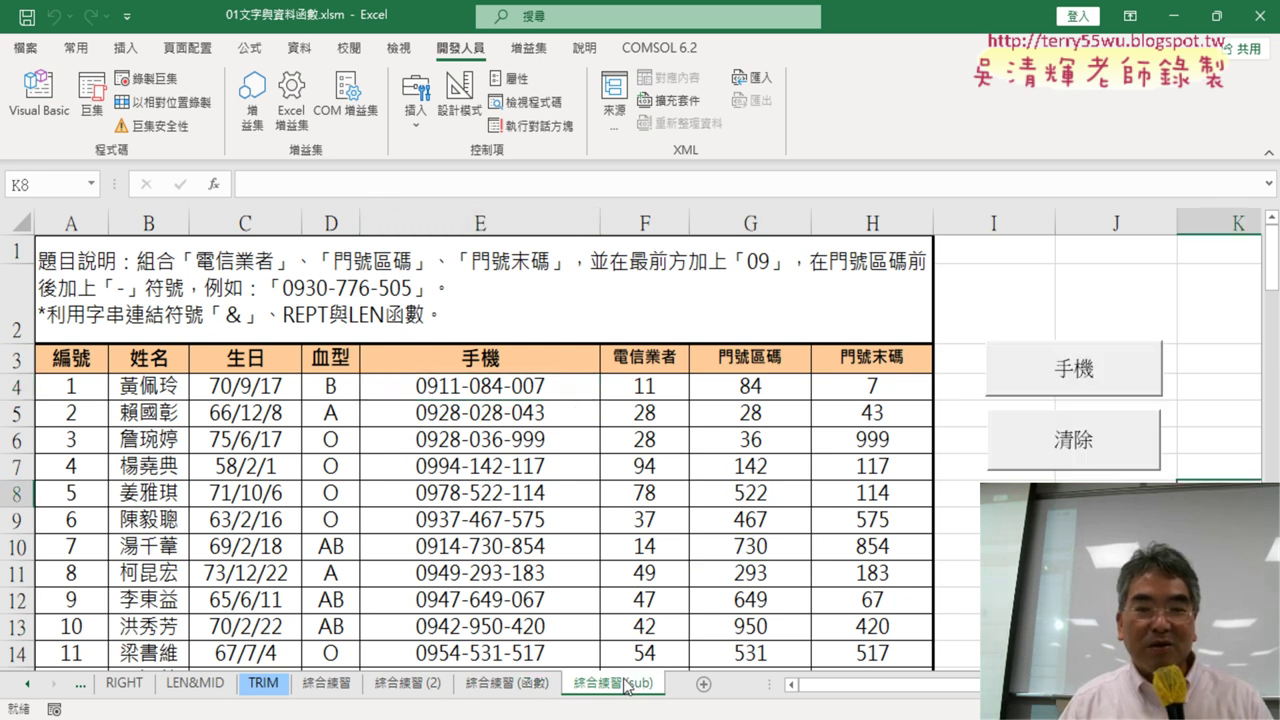
pyautogui.click(1075, 440)
pyautogui.click(1078, 380)
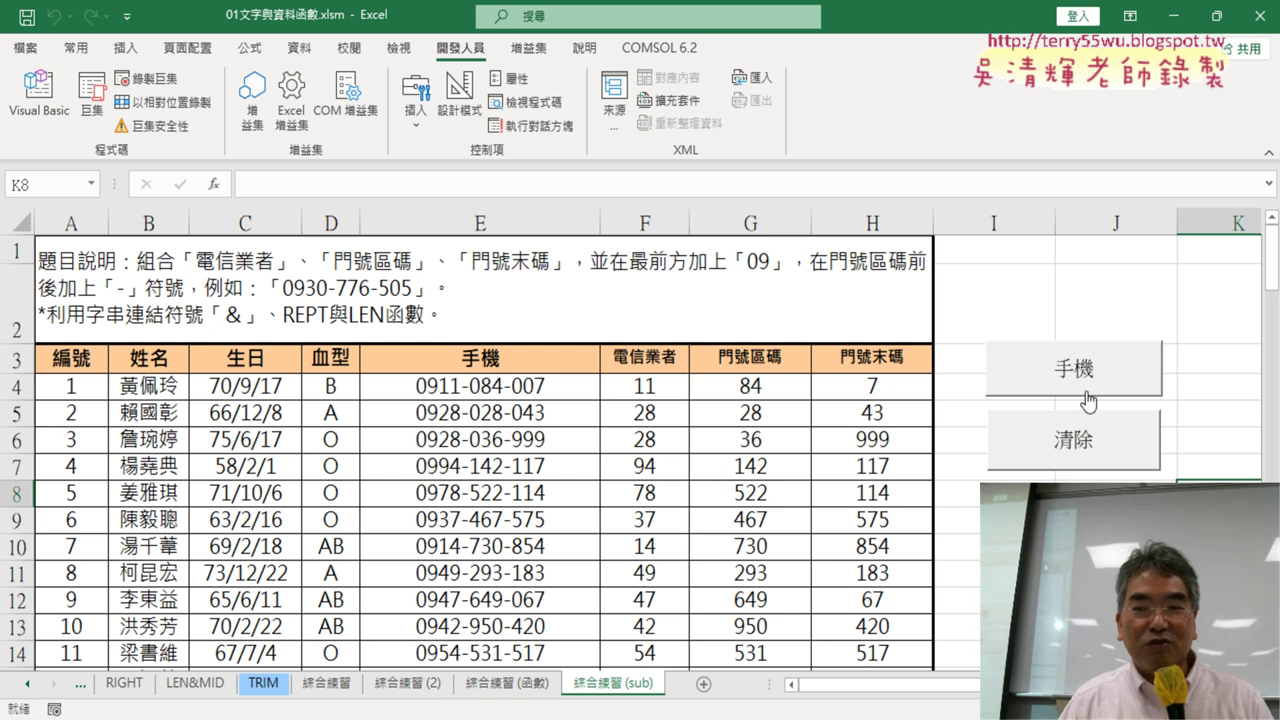
pyautogui.click(1075, 440)
pyautogui.click(1080, 371)
pyautogui.click(1066, 369)
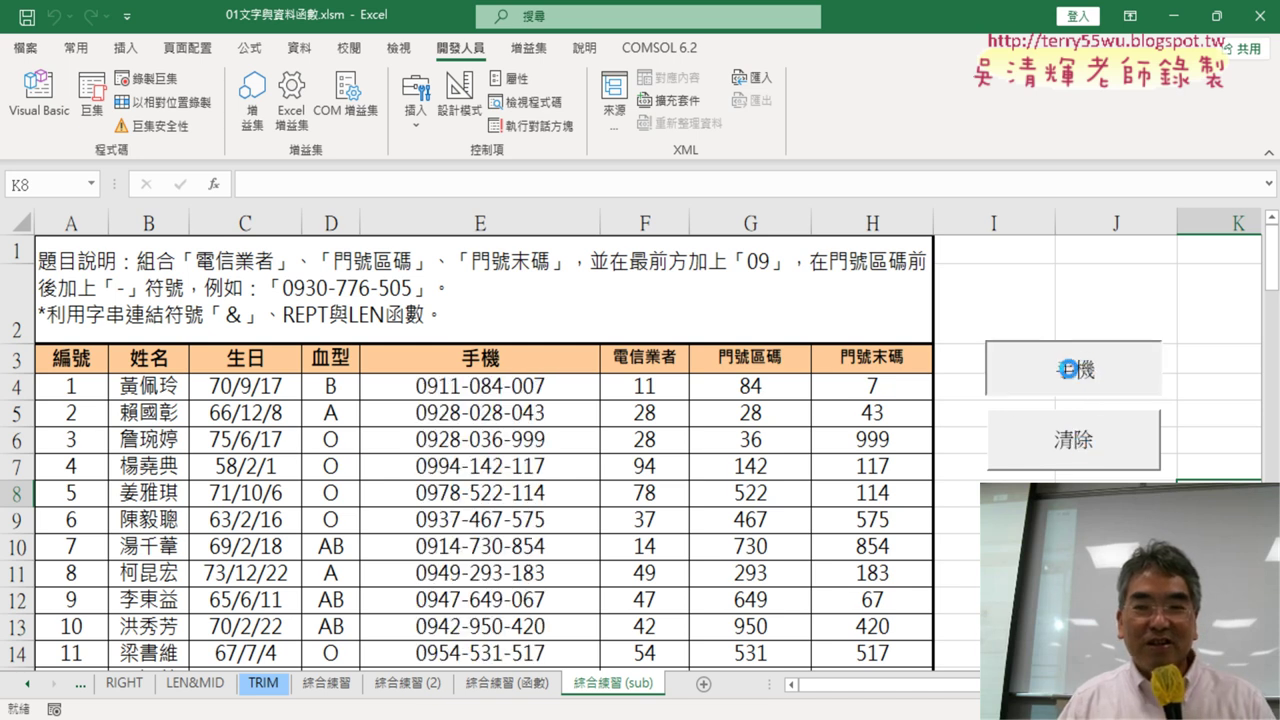
# - Bring up the Save As (另存新檔) dialog via Browse (瀏覽)
pyautogui.click(36, 48)
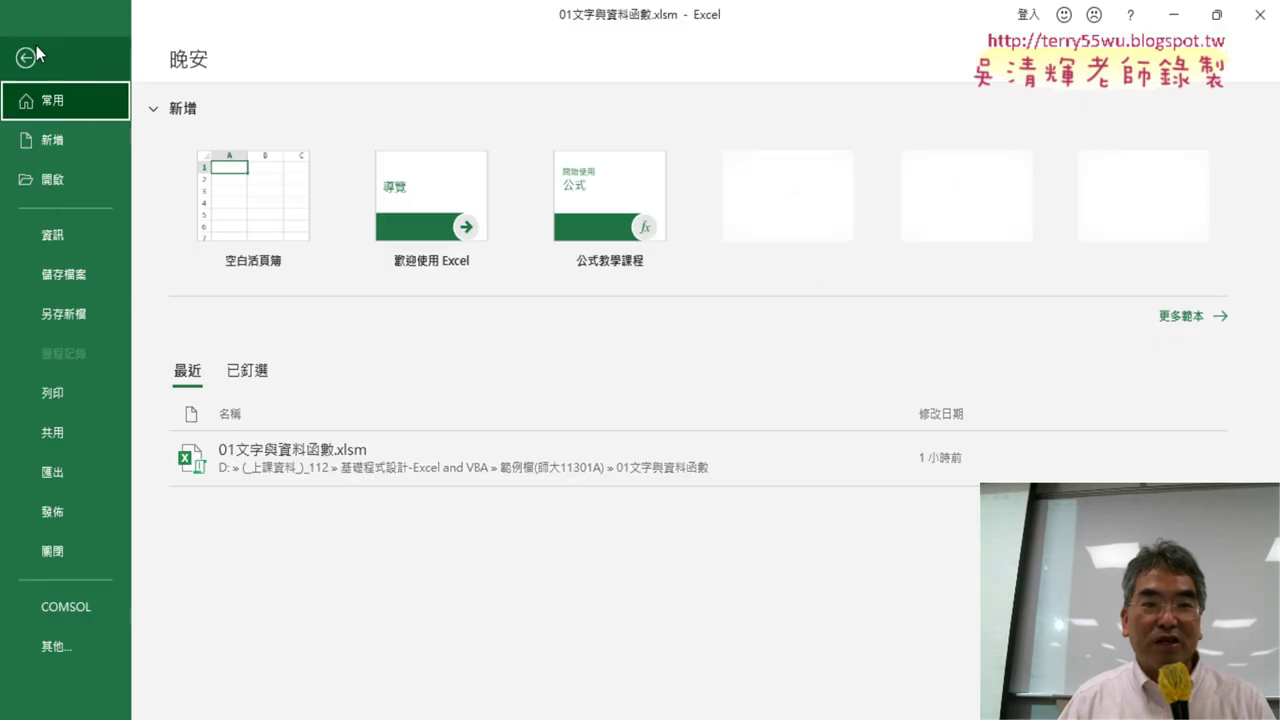
pyautogui.click(71, 313)
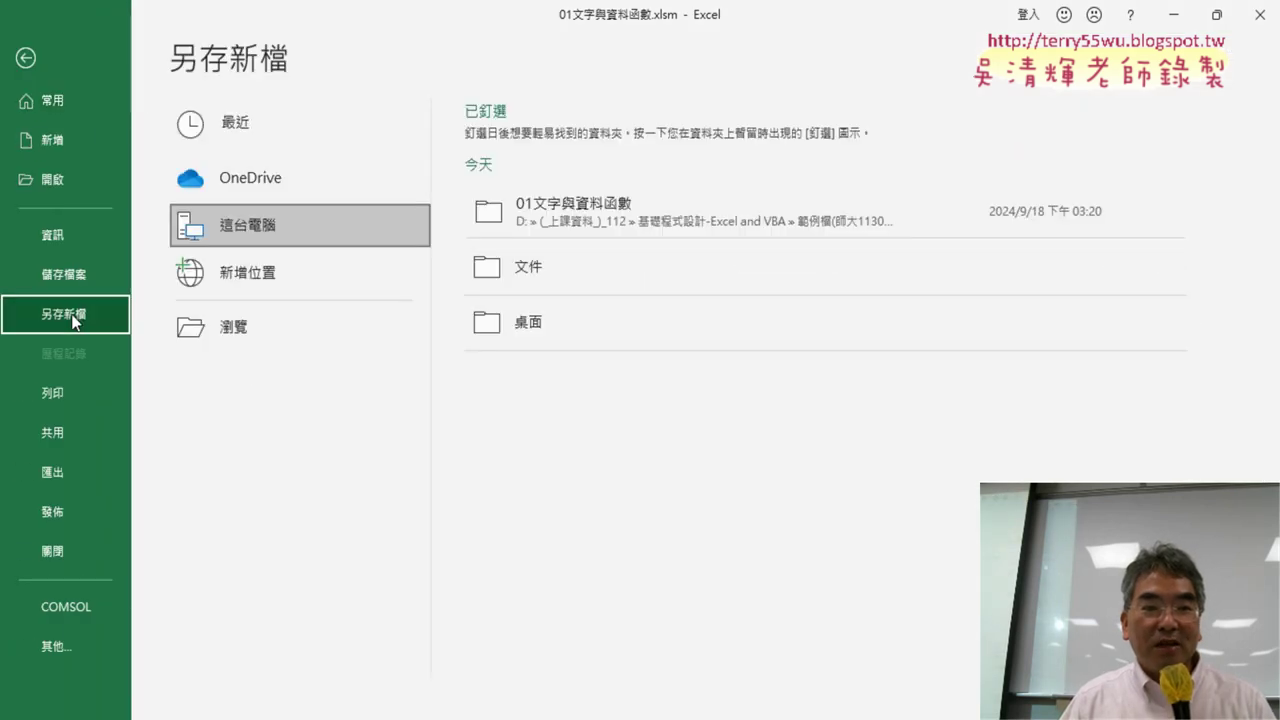
pyautogui.click(297, 334)
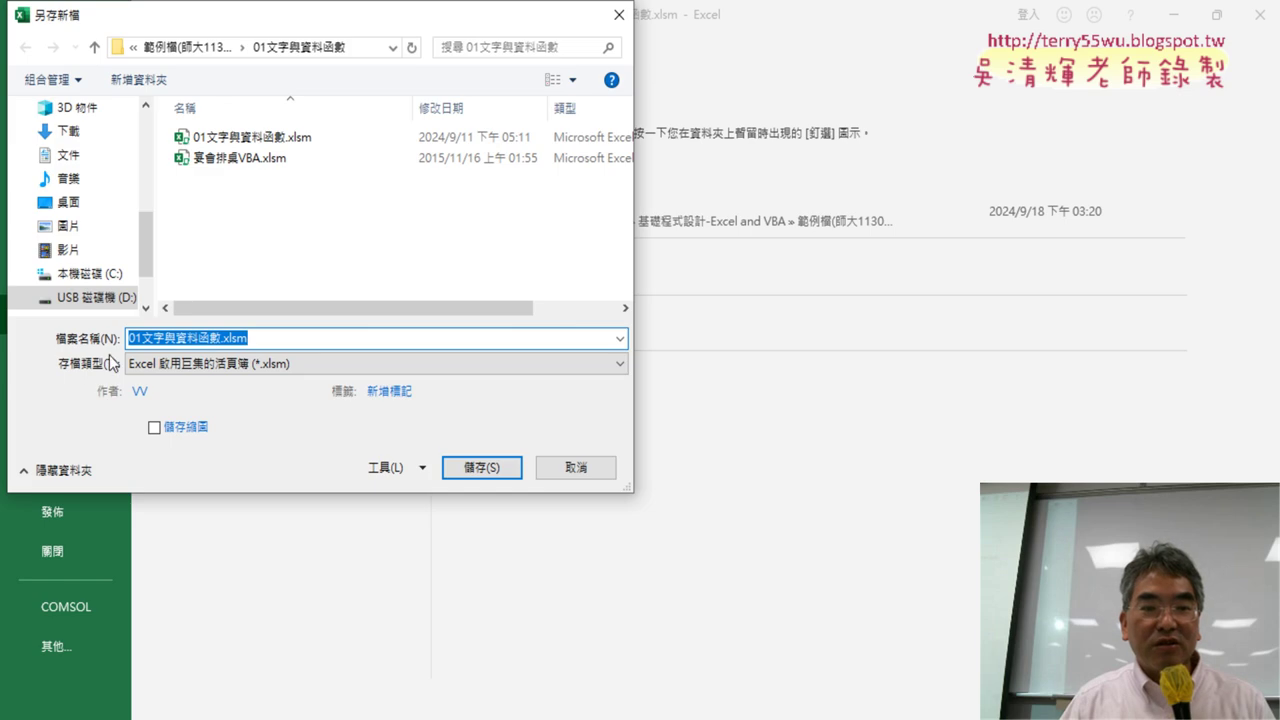
pyautogui.click(300, 368)
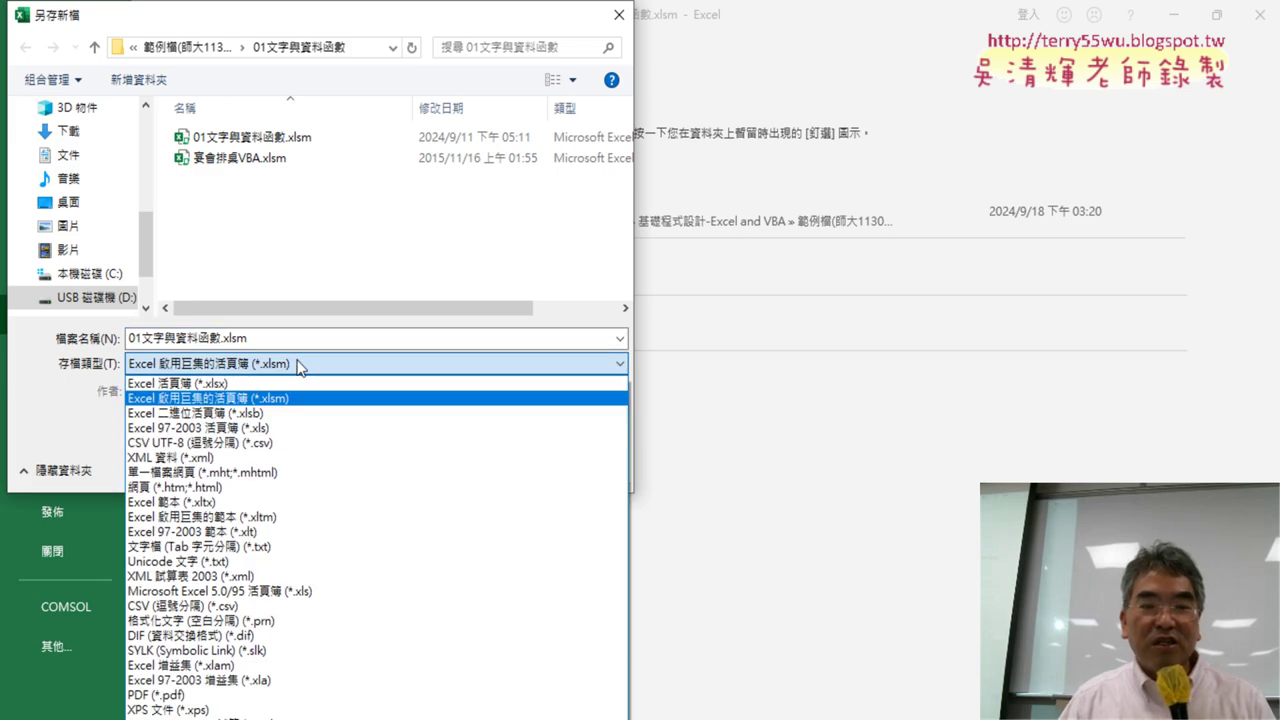
pyautogui.click(249, 400)
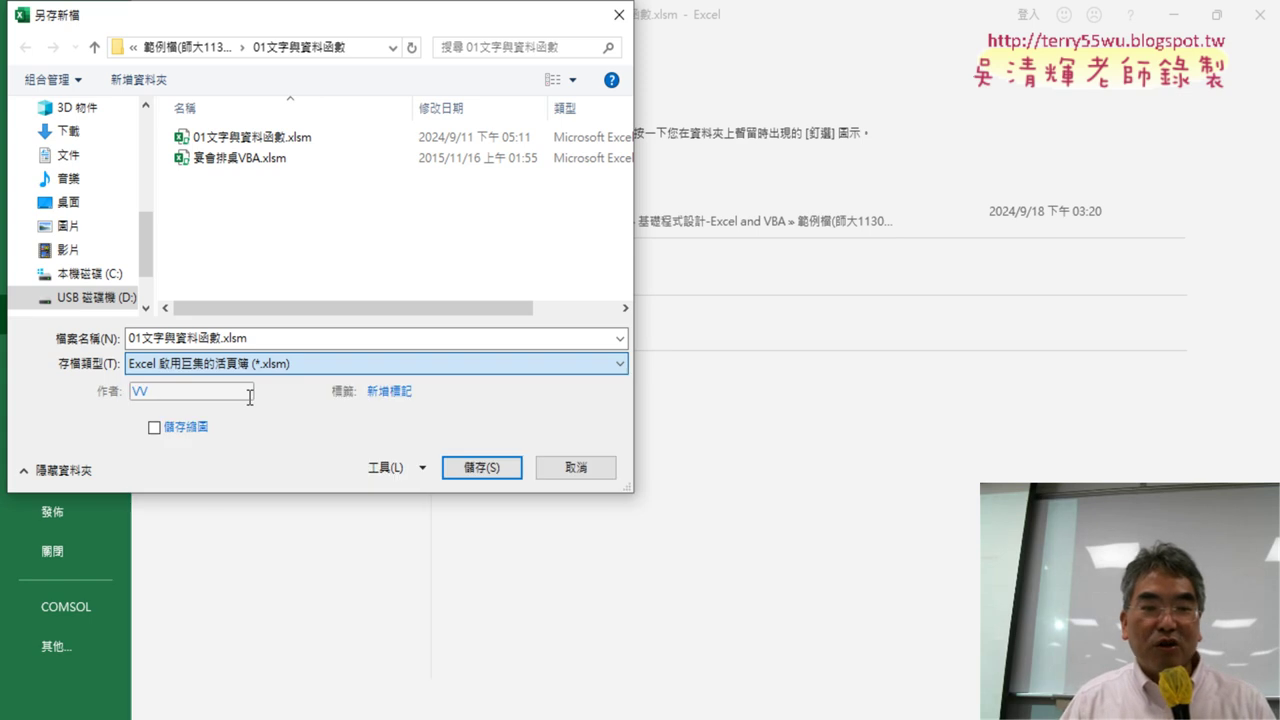
pyautogui.click(309, 363)
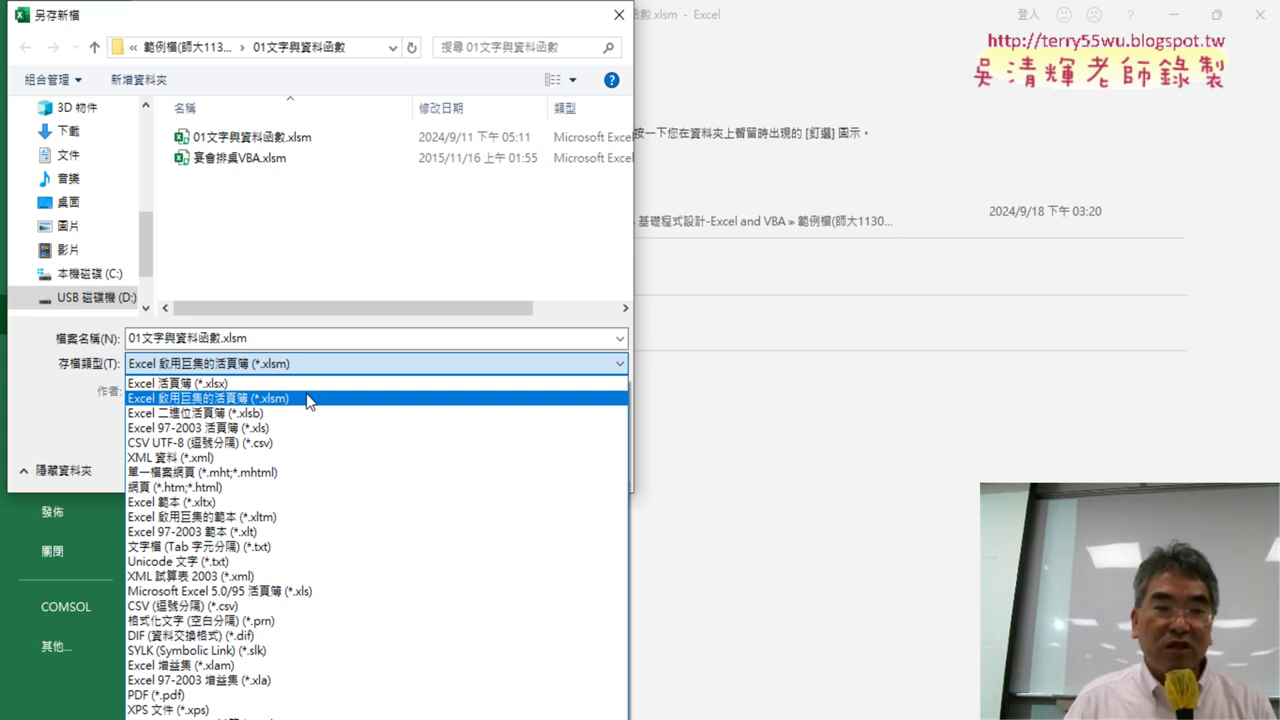
pyautogui.click(309, 400)
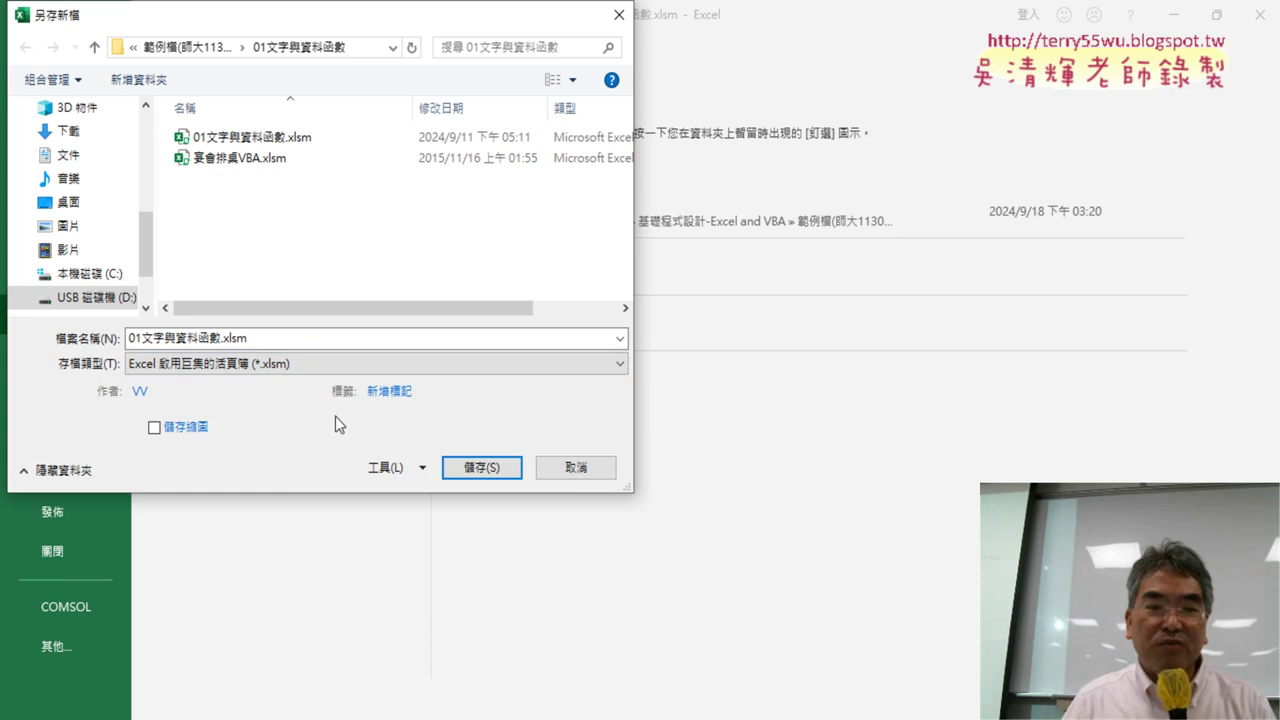
# - Insert (20240918) before .xlsm in the file name and save the copy
pyautogui.doubleClick(238, 337)
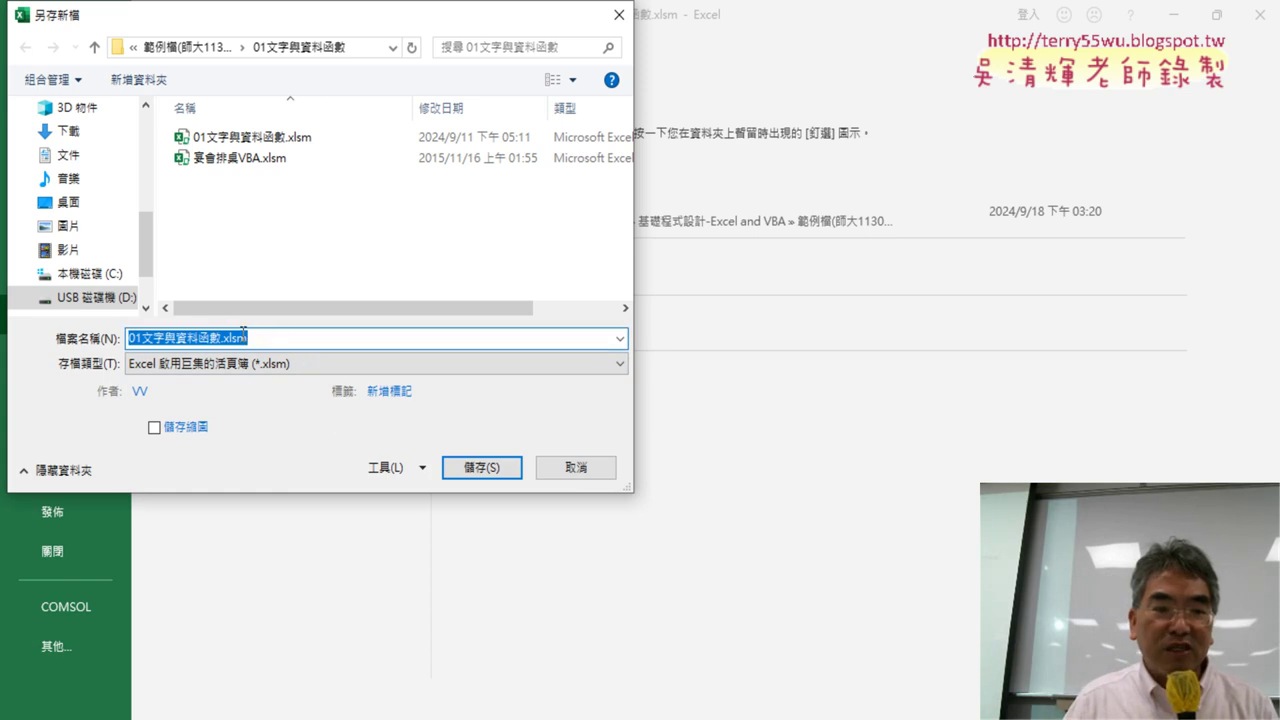
pyautogui.click(220, 338)
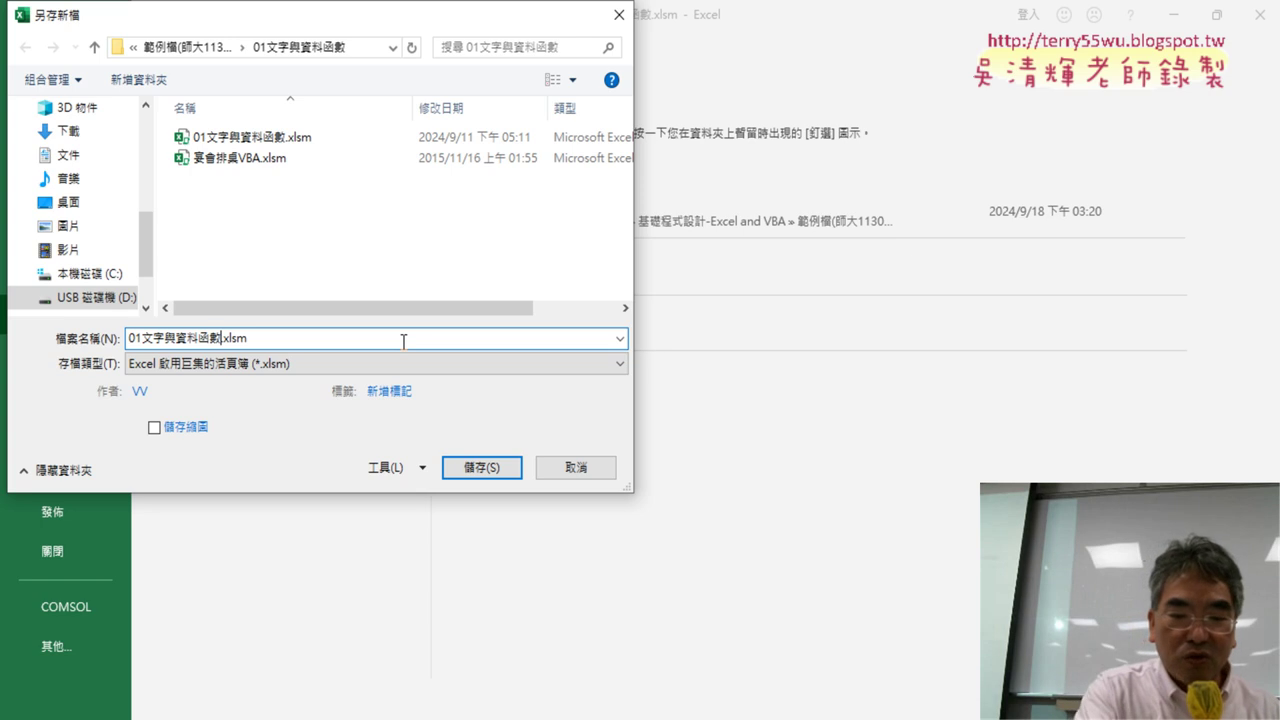
pyautogui.write('()')
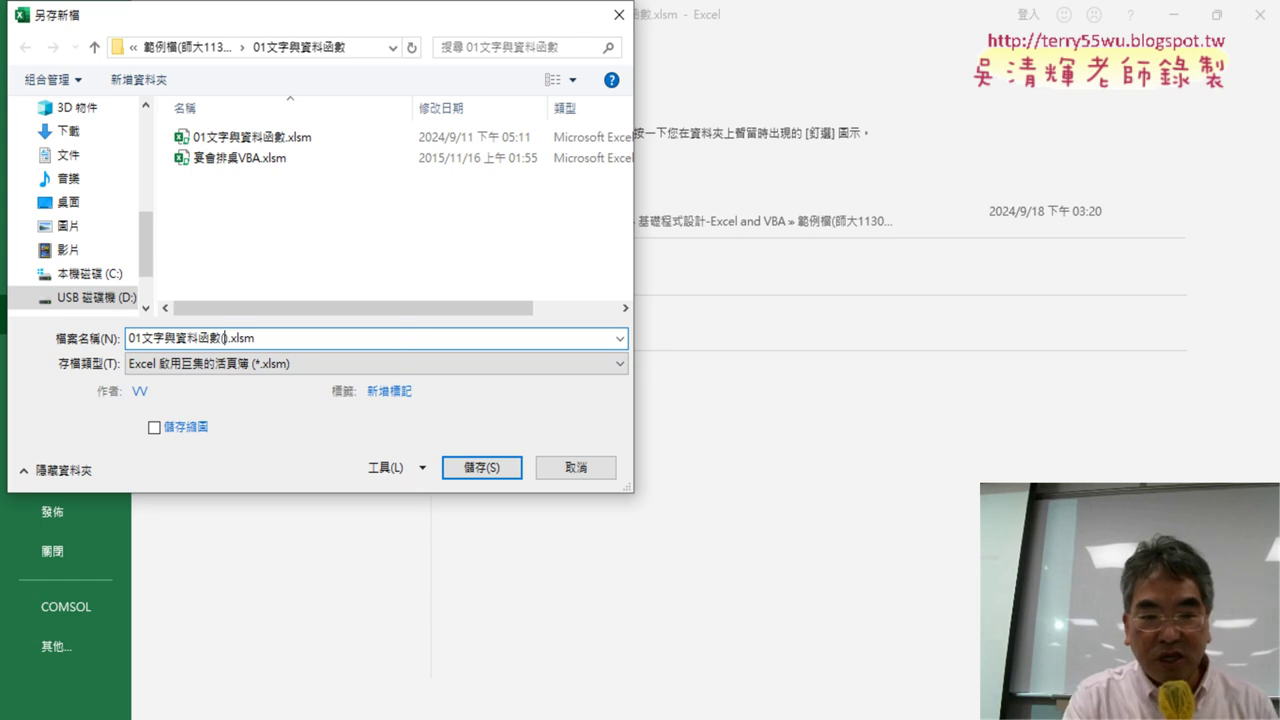
pyautogui.write('4')
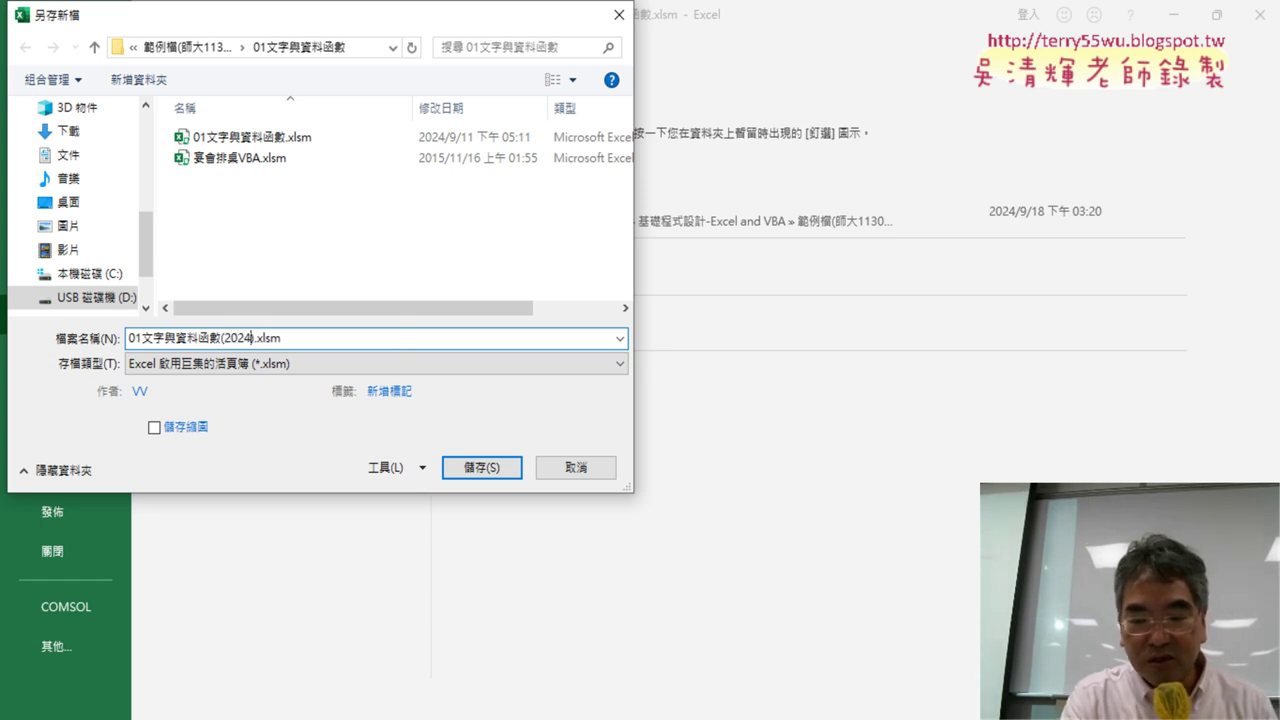
pyautogui.write('091')
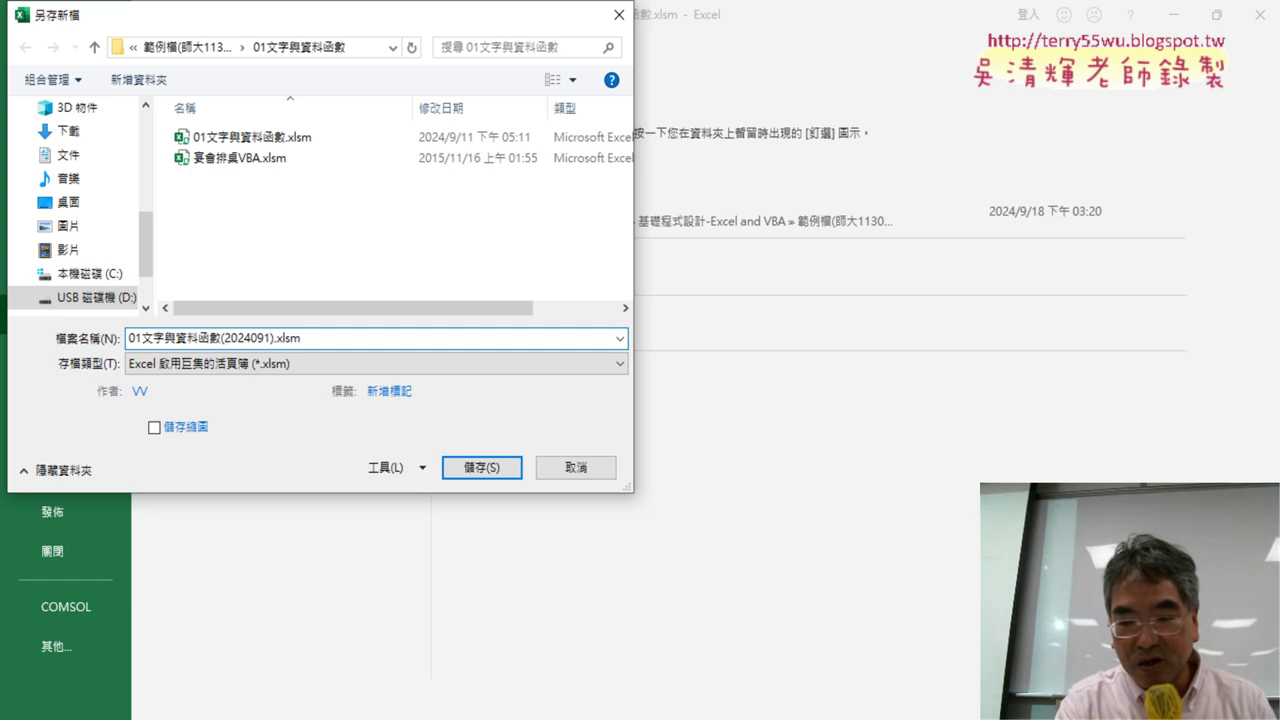
pyautogui.write('8)')
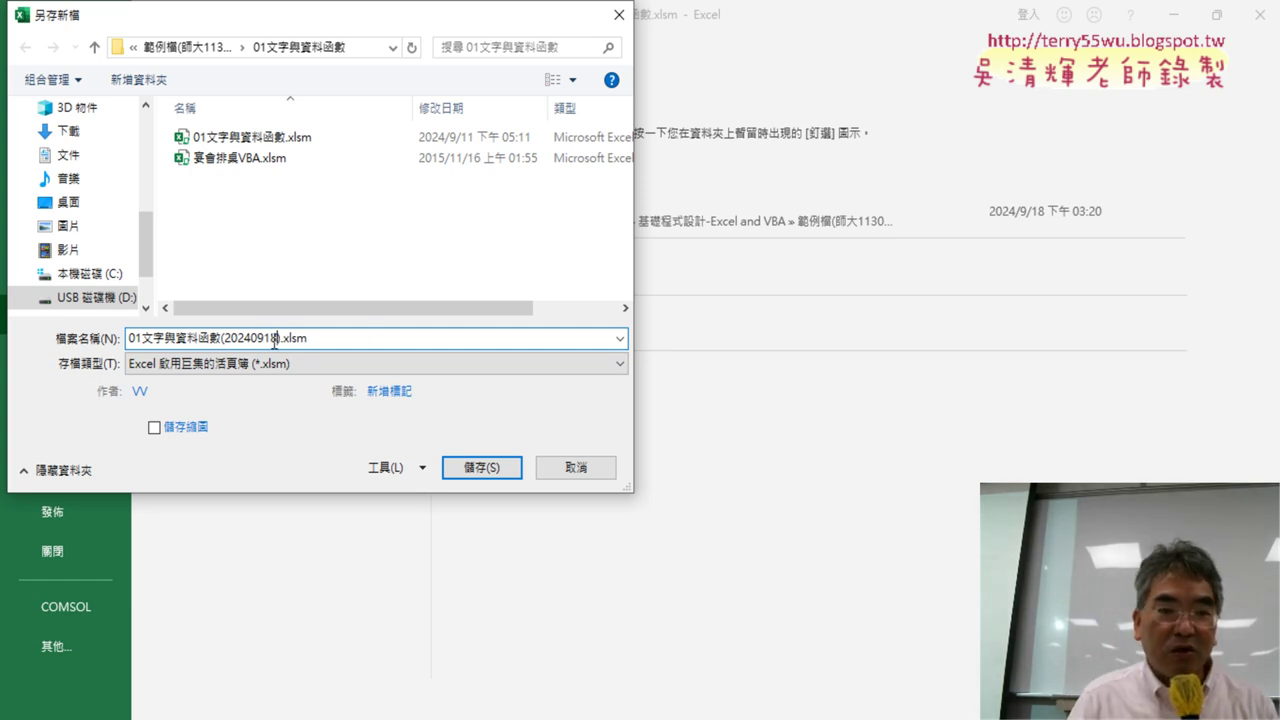
pyautogui.moveTo(221, 333); pyautogui.dragTo(263, 331)
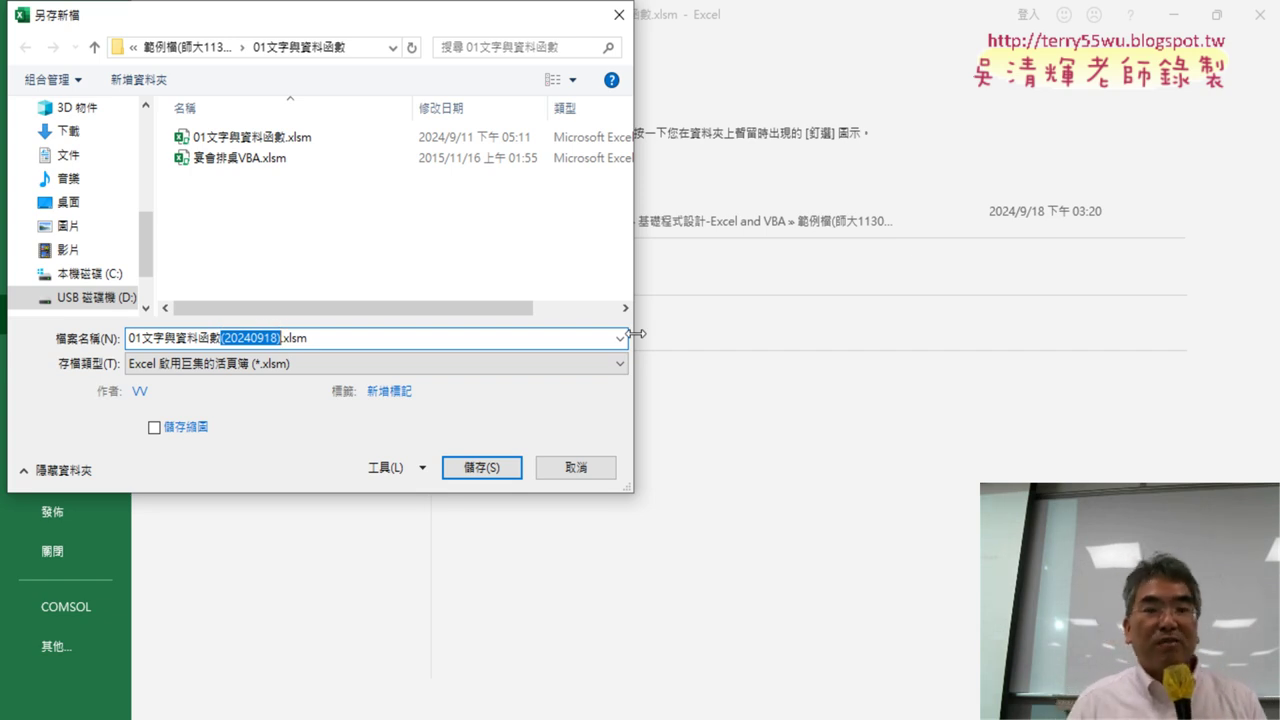
pyautogui.click(481, 470)
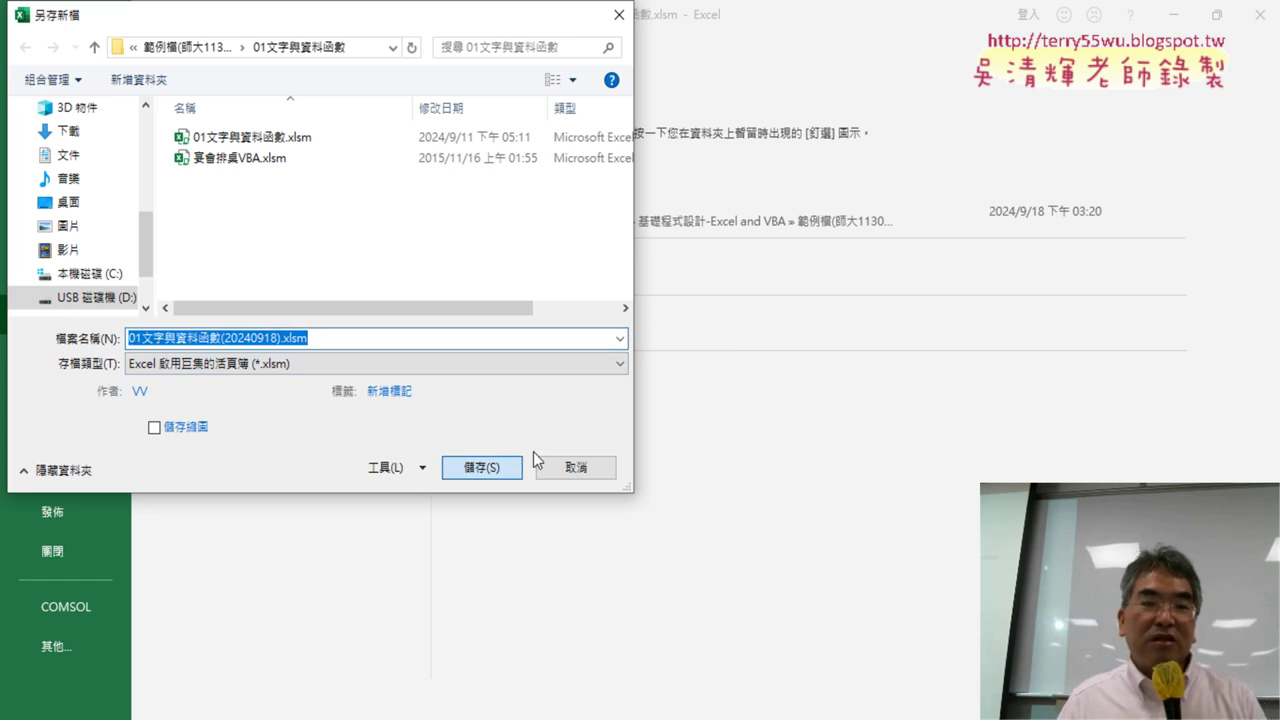
# - Confirm saving 01文字與資料函數(20240918).xlsm, then rerun the 手機 macro on 綜合練習 (sub)
pyautogui.press('Return')
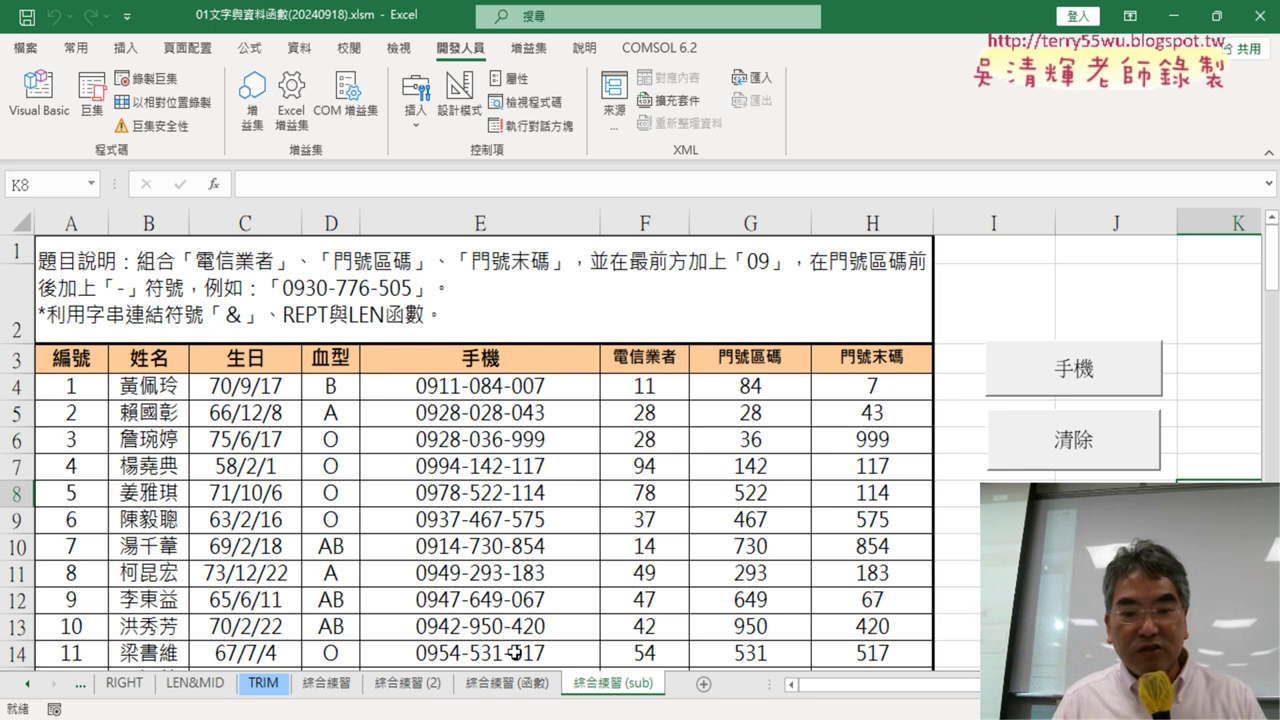
pyautogui.click(522, 685)
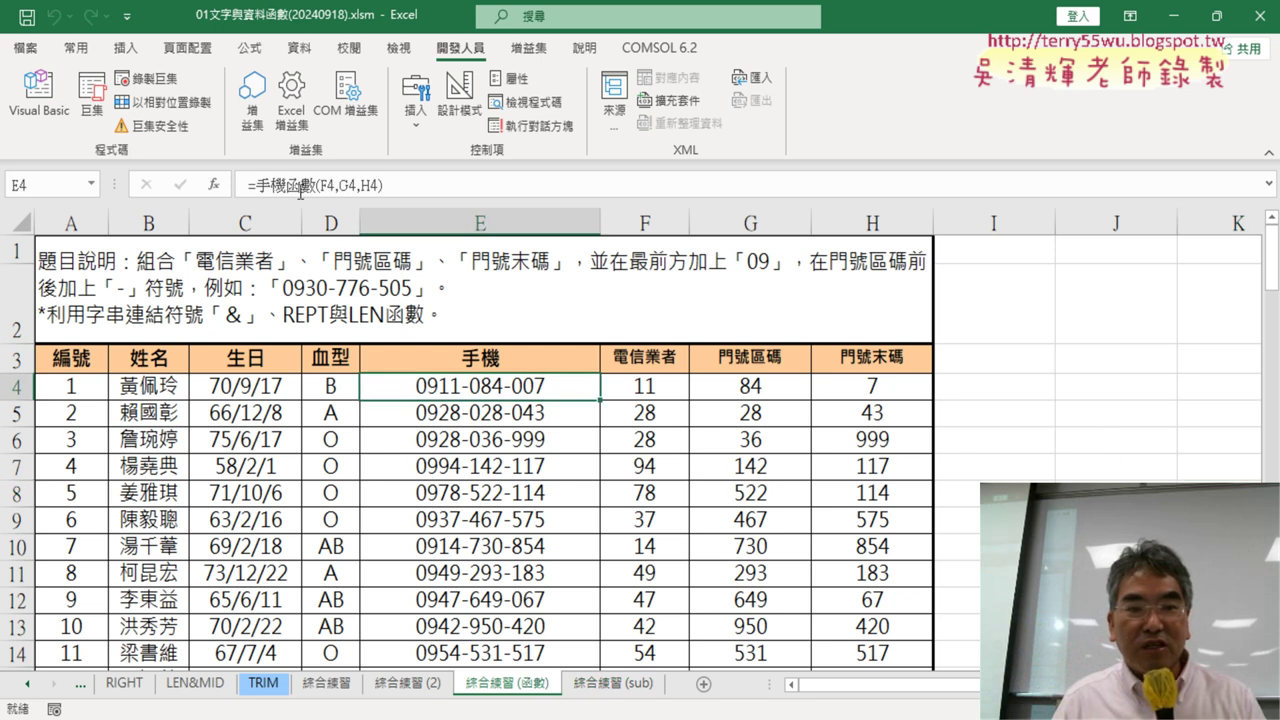
pyautogui.click(627, 688)
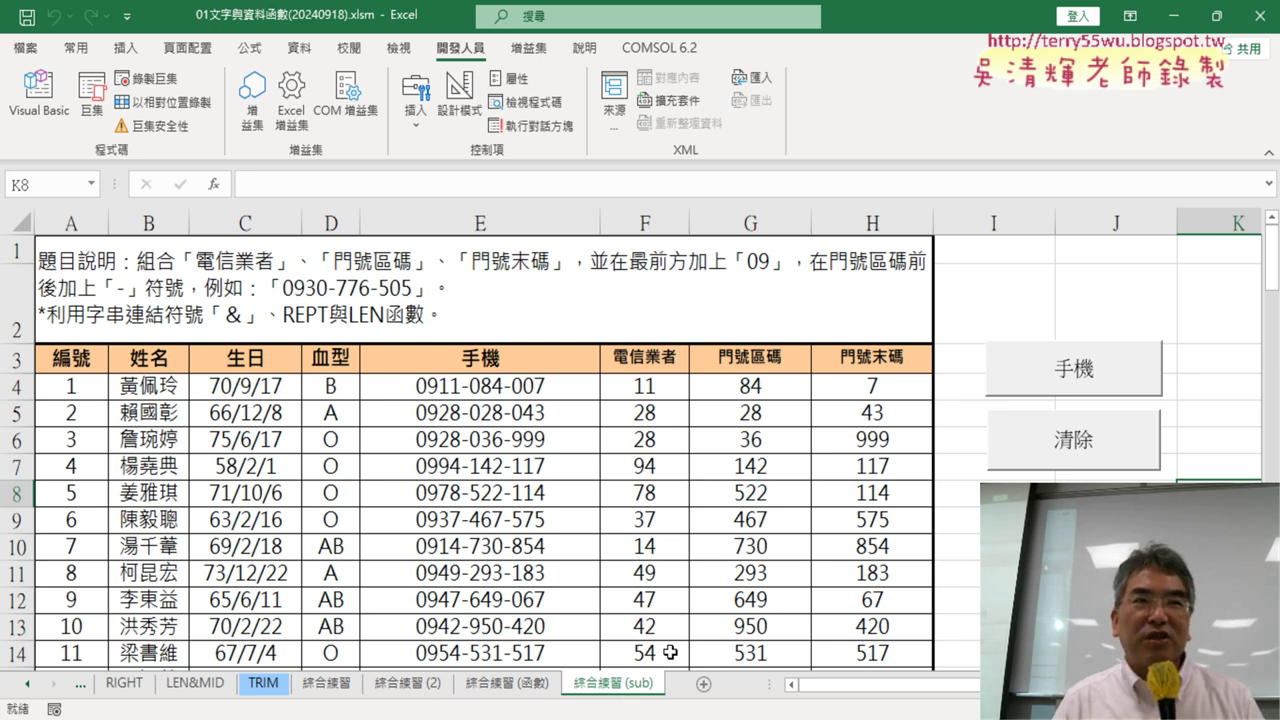
pyautogui.click(1097, 370)
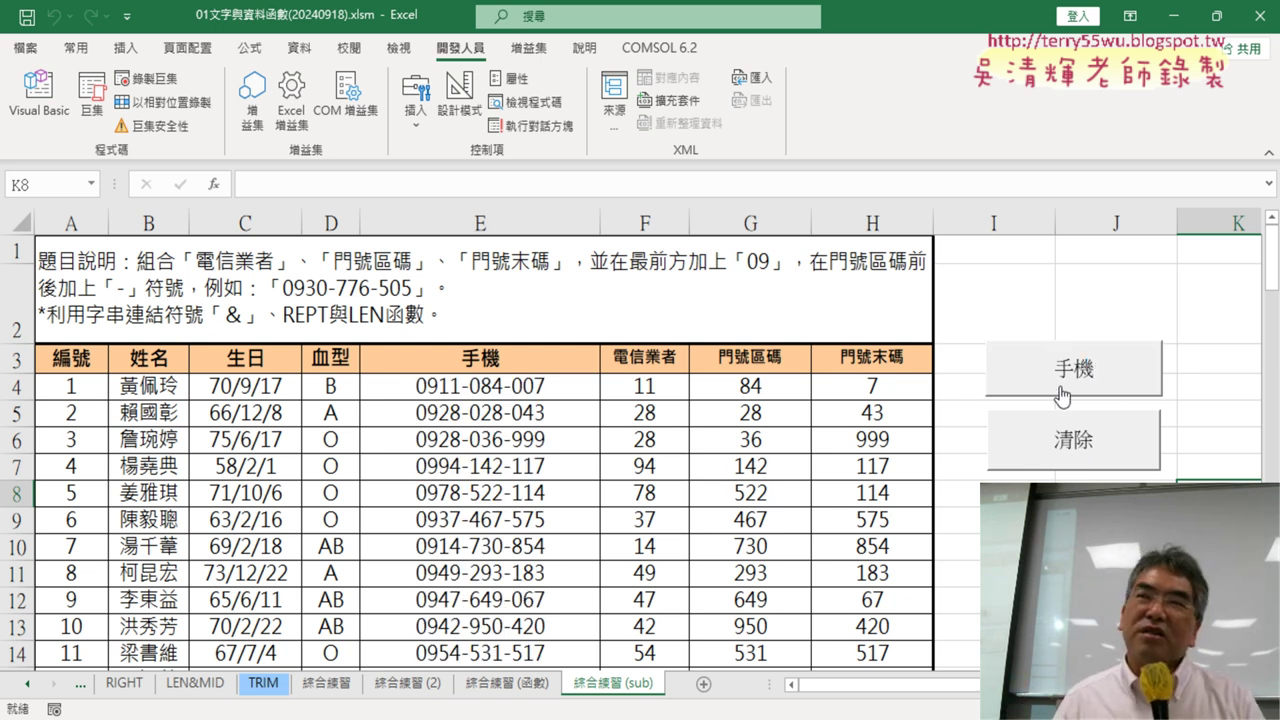
# - Retest the 手機 and 清除 buttons on 綜合練習 (sub), filling and clearing column E
pyautogui.click(492, 683)
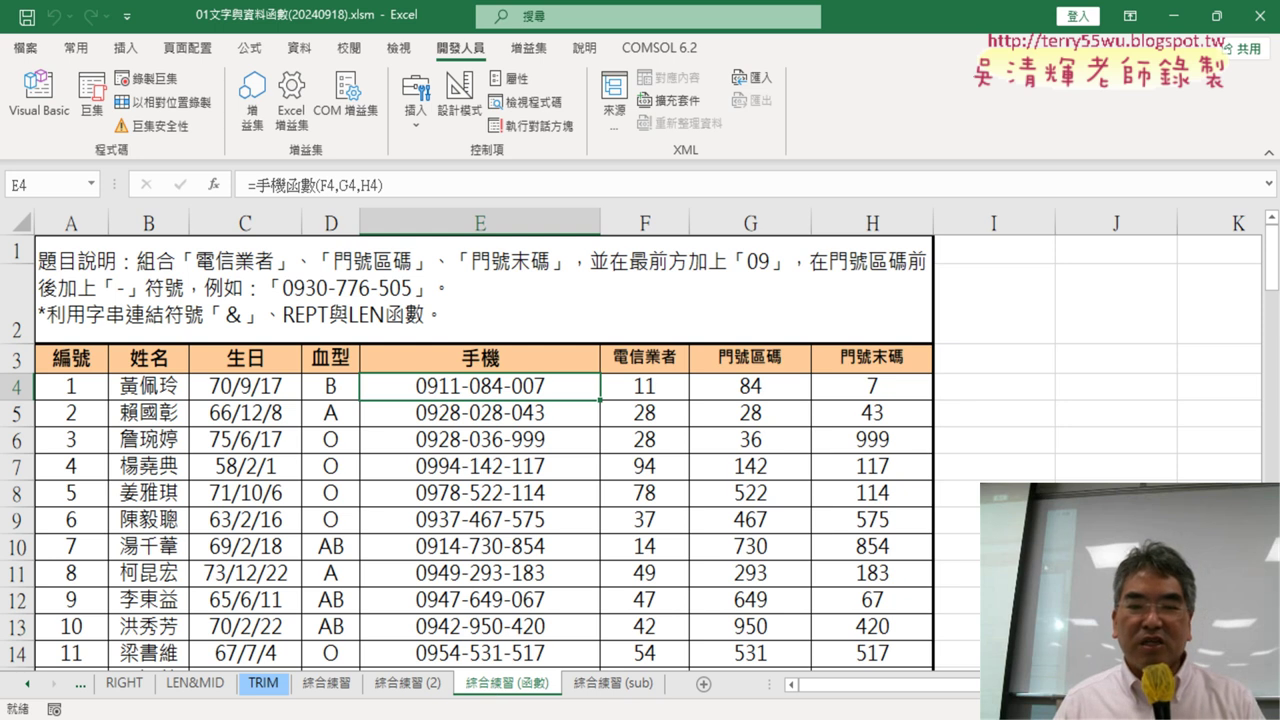
pyautogui.click(613, 683)
pyautogui.click(1095, 460)
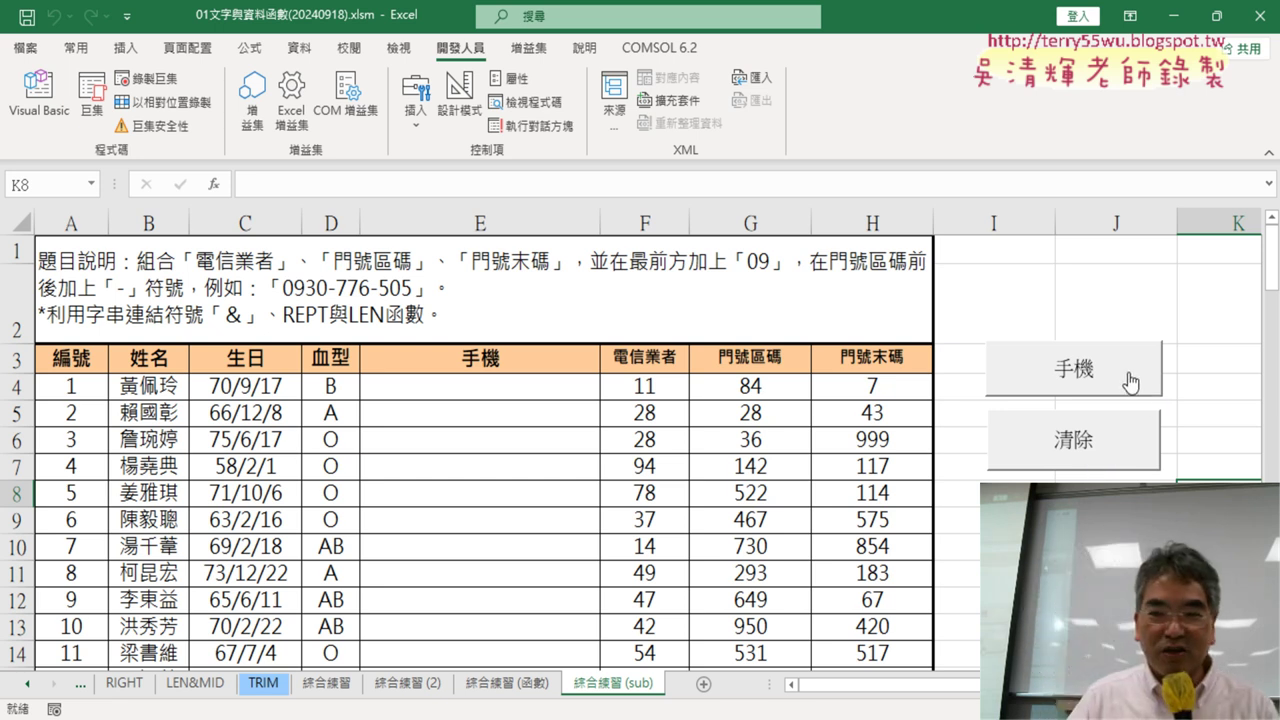
pyautogui.click(1131, 383)
pyautogui.click(1128, 450)
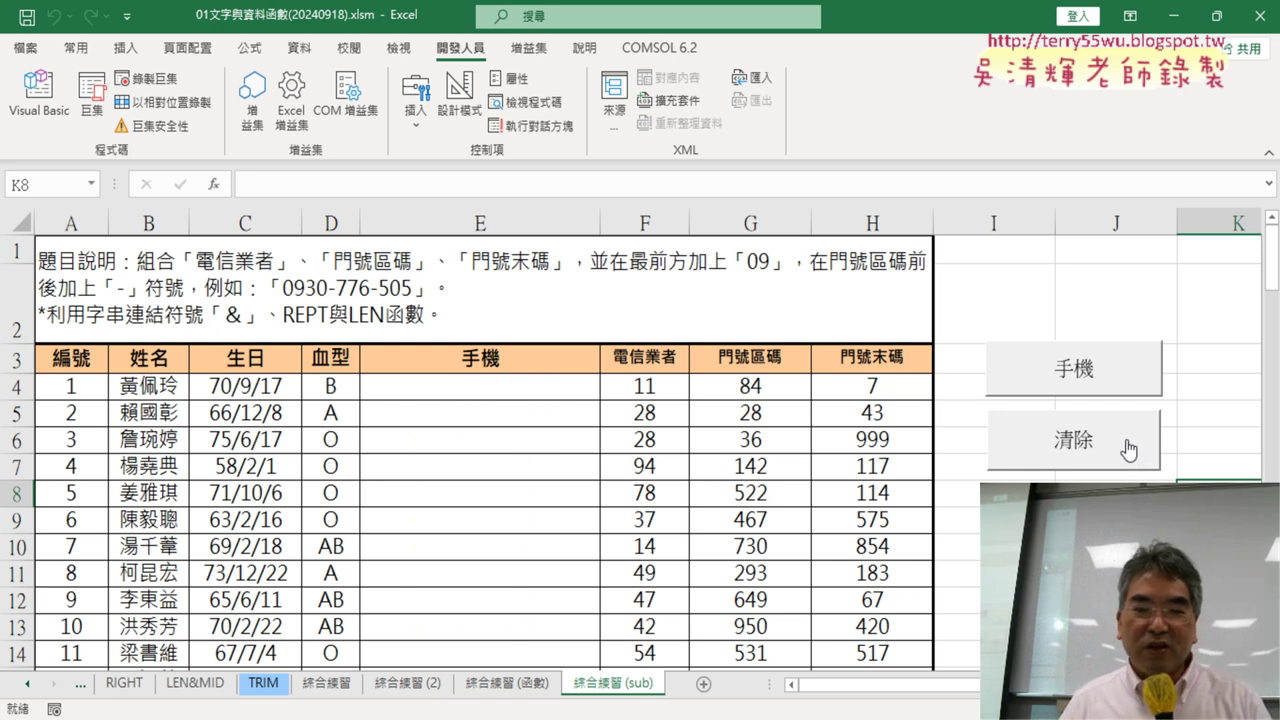
pyautogui.click(1074, 368)
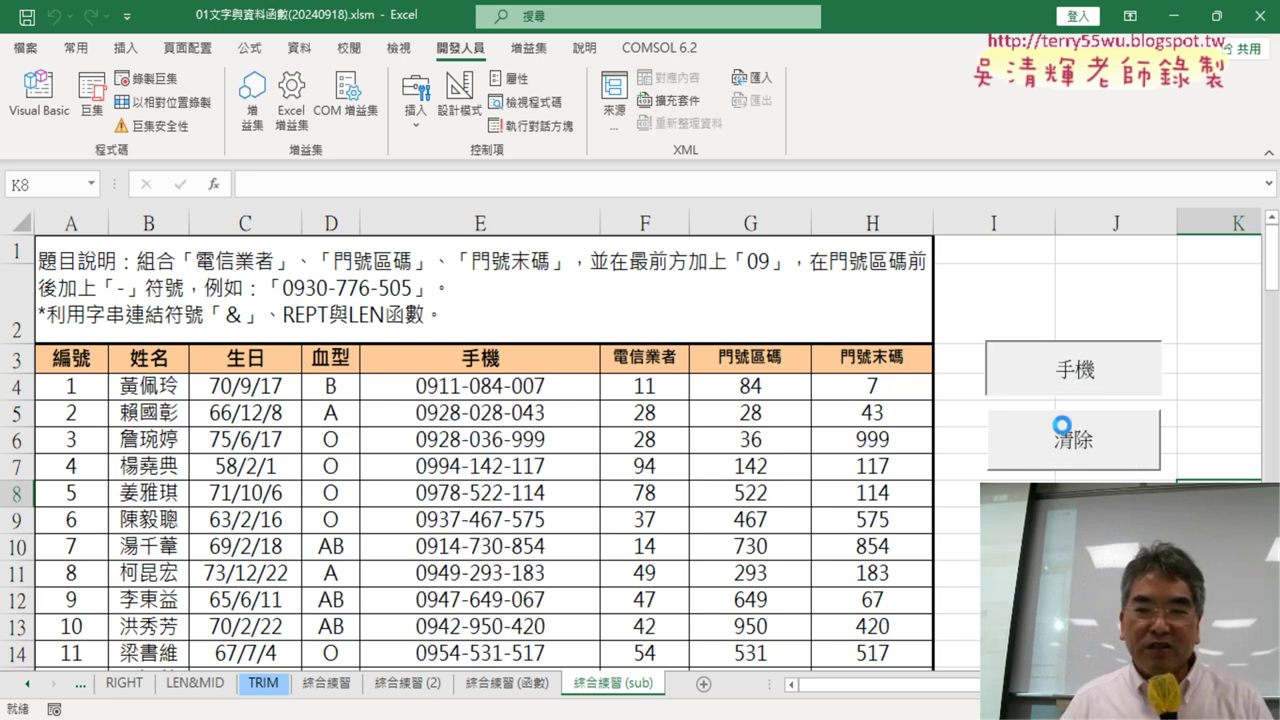
pyautogui.click(1065, 438)
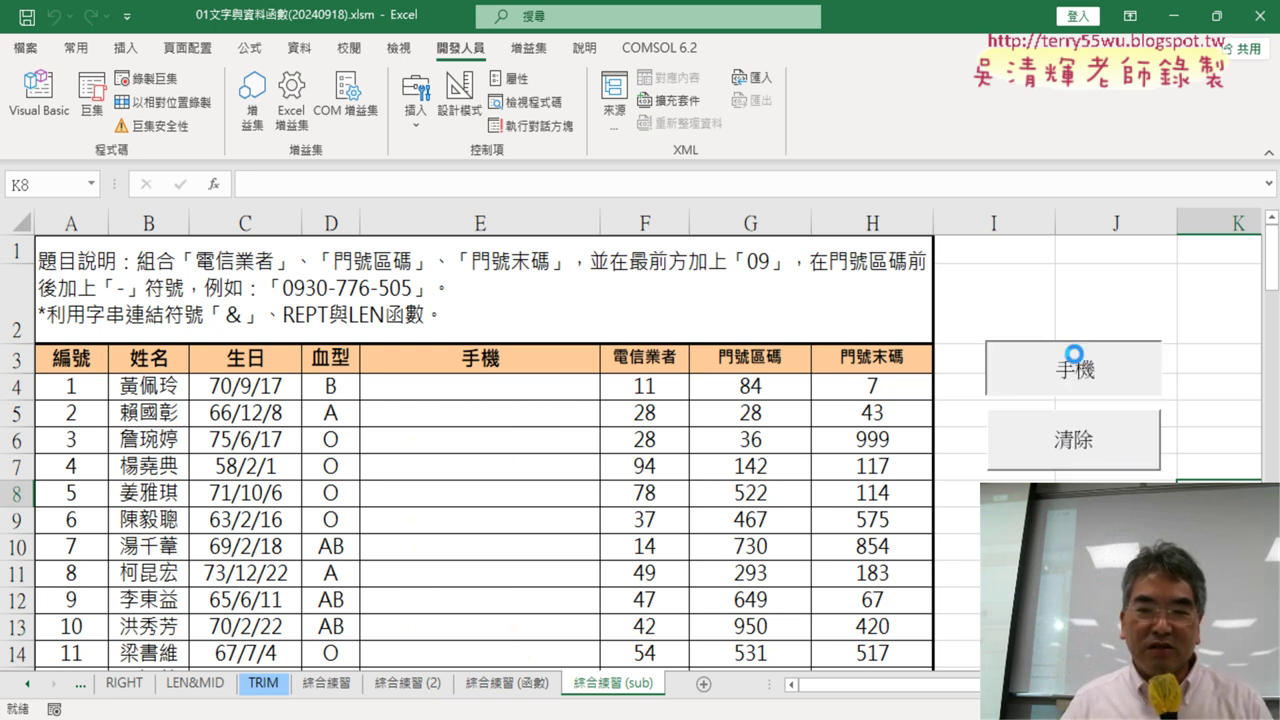
# - Compare the 綜合練習 (函數) and 綜合練習 (sub) sheets, then open the Visual Basic editor
pyautogui.click(505, 690)
pyautogui.click(612, 690)
pyautogui.click(522, 690)
pyautogui.click(576, 695)
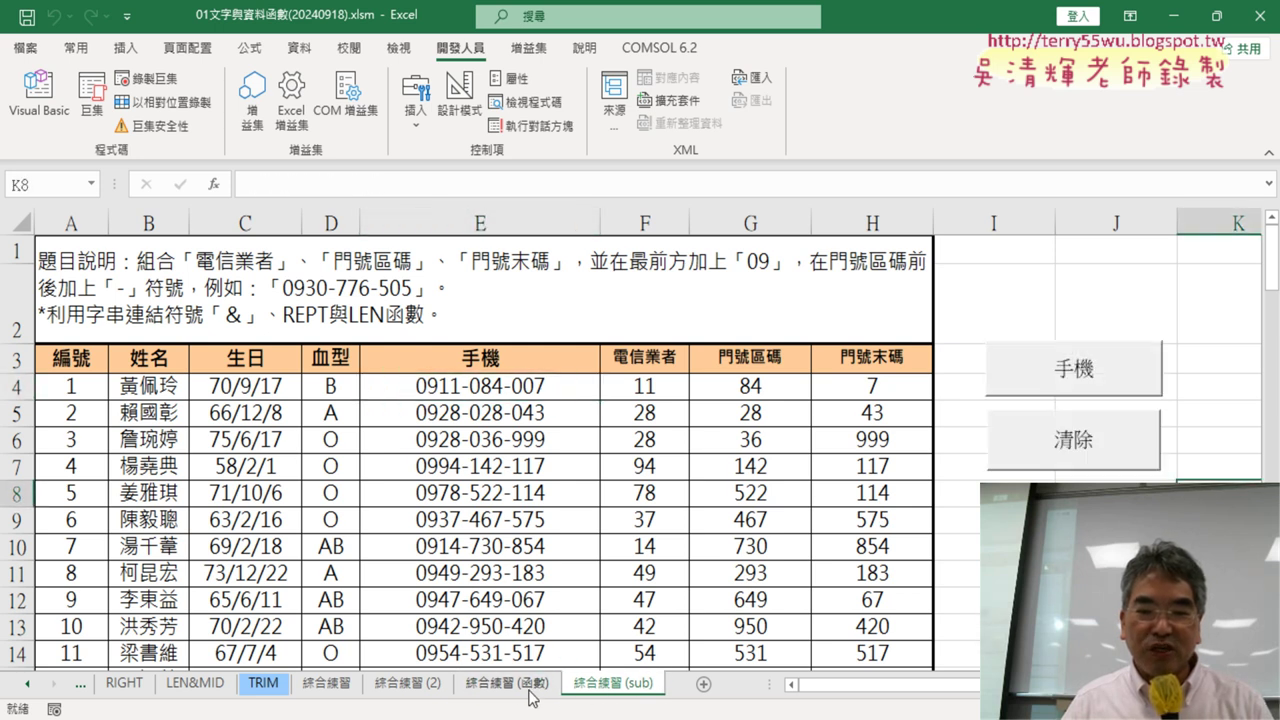
pyautogui.click(533, 694)
pyautogui.click(597, 695)
pyautogui.click(550, 693)
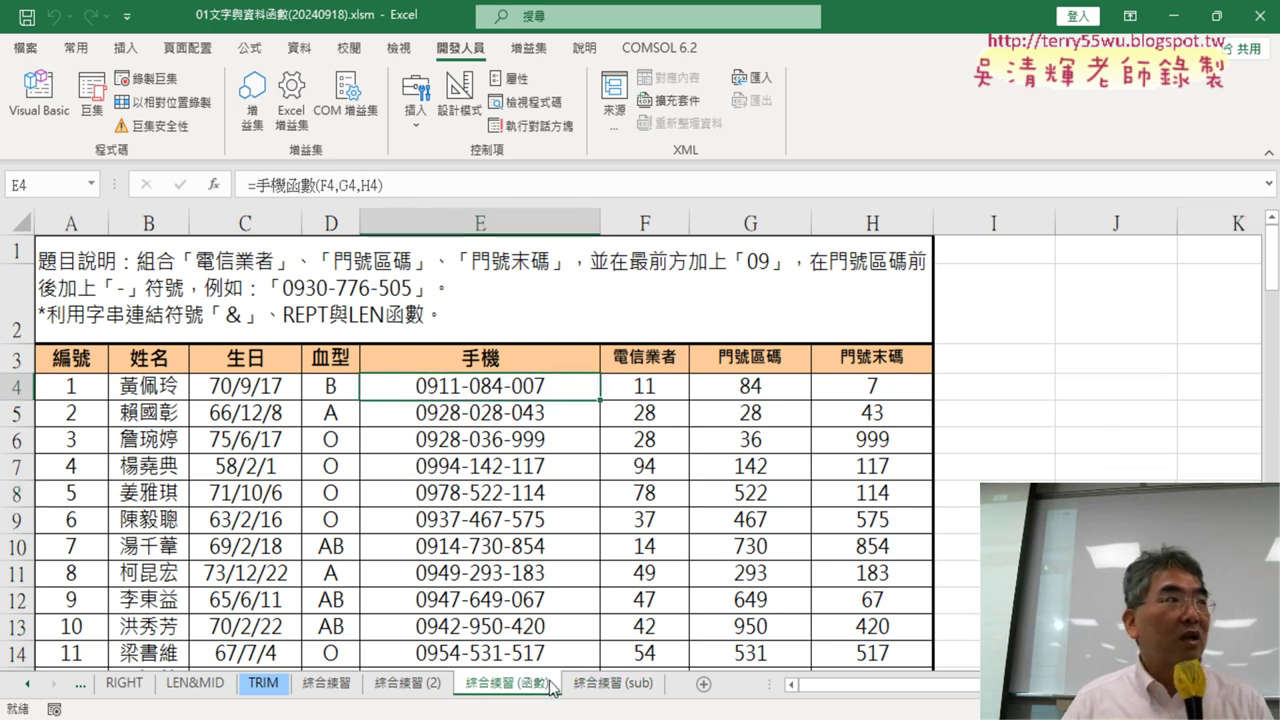
pyautogui.click(605, 690)
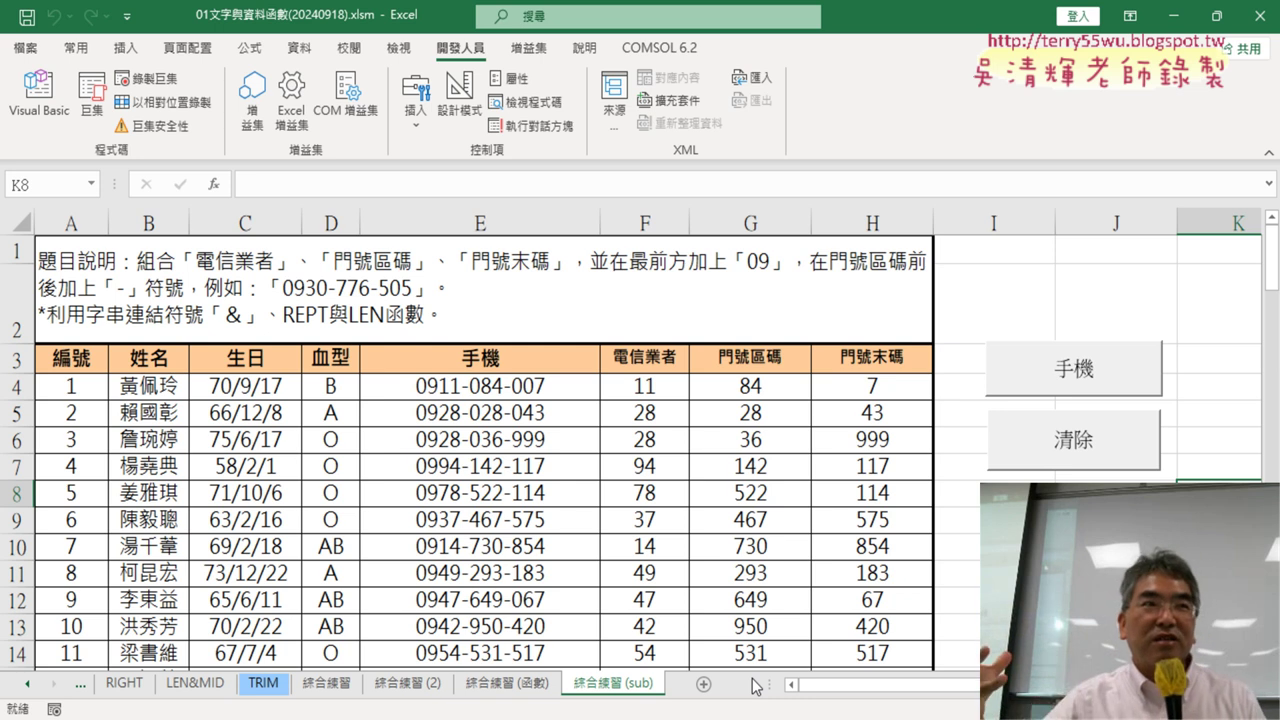
pyautogui.click(39, 95)
# - Select cell E7 on 綜合練習 (sub) to bring the worksheet in front of the VBA editor
pyautogui.click(502, 476)
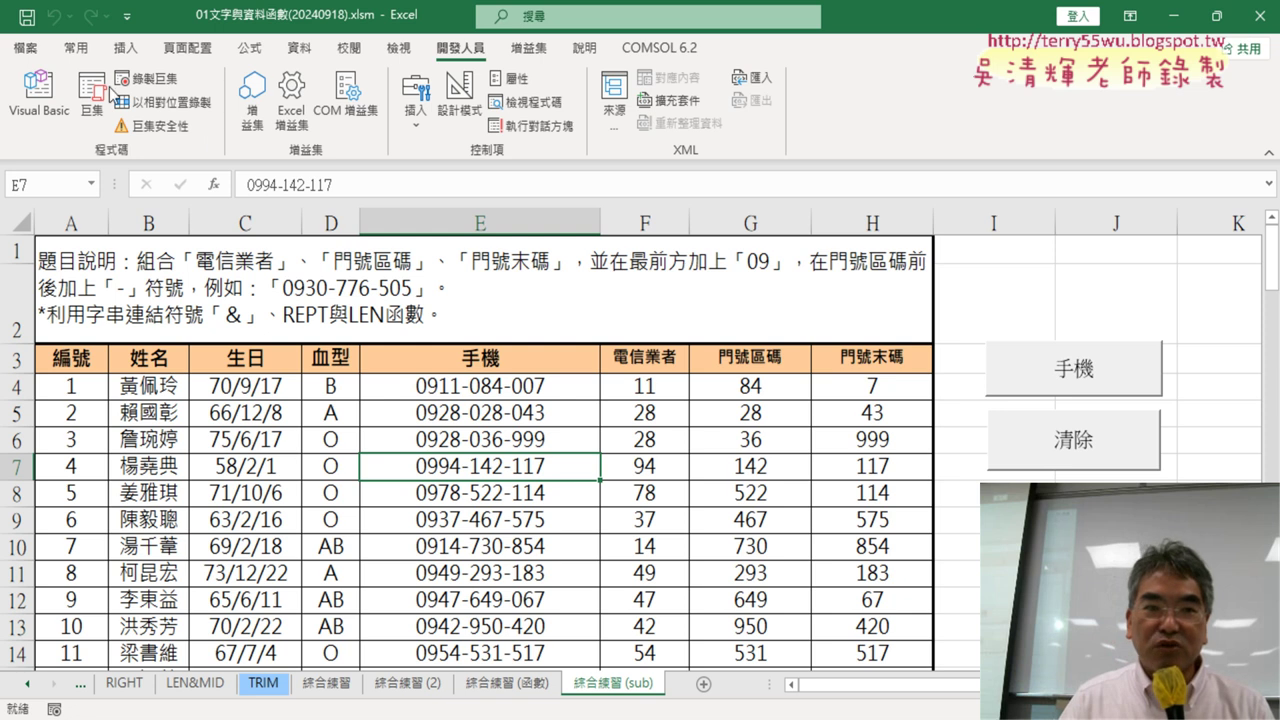
# - Open and cancel the Save As dialog, then close Excel and answer the save-changes prompt
pyautogui.click(25, 47)
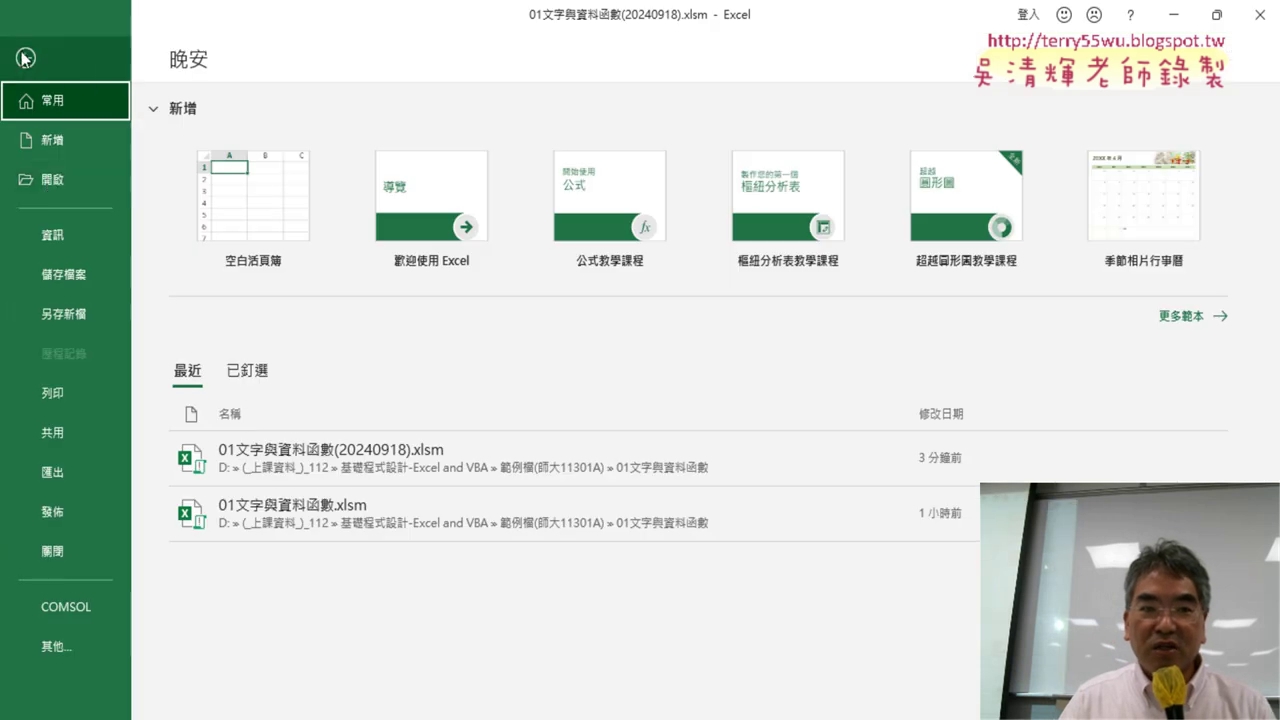
pyautogui.click(62, 314)
pyautogui.click(278, 338)
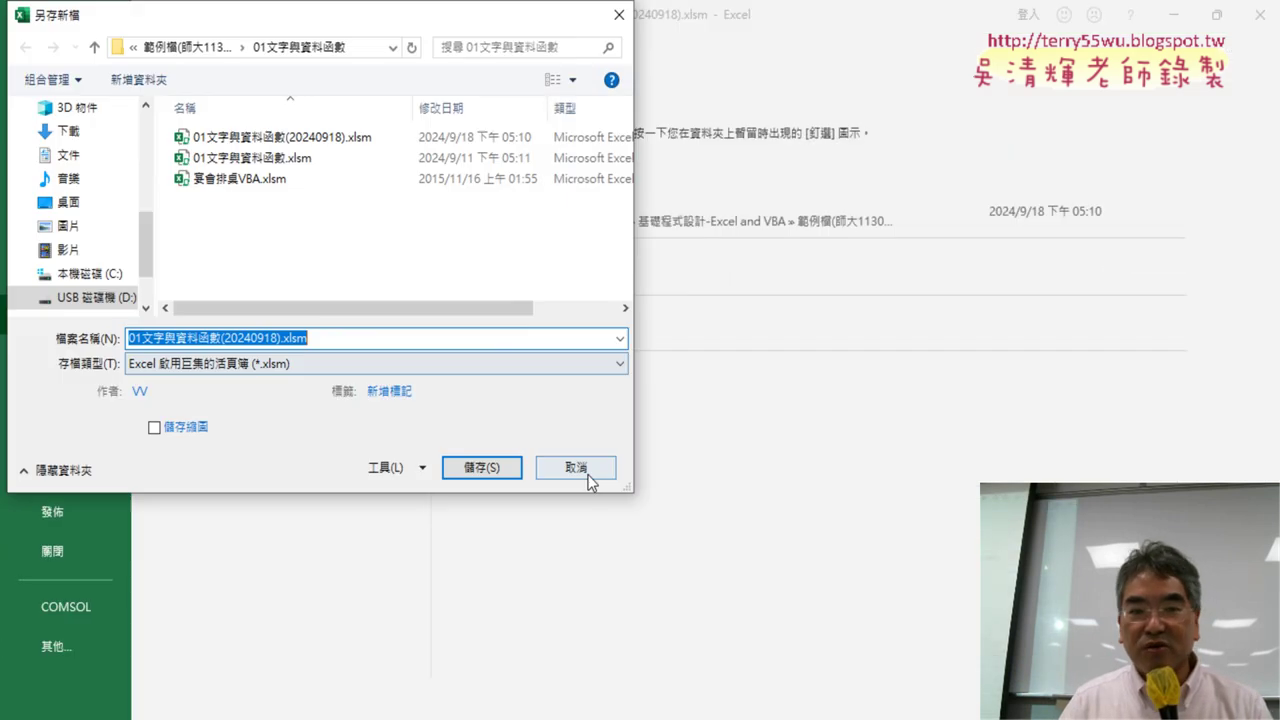
pyautogui.click(588, 465)
pyautogui.click(1260, 14)
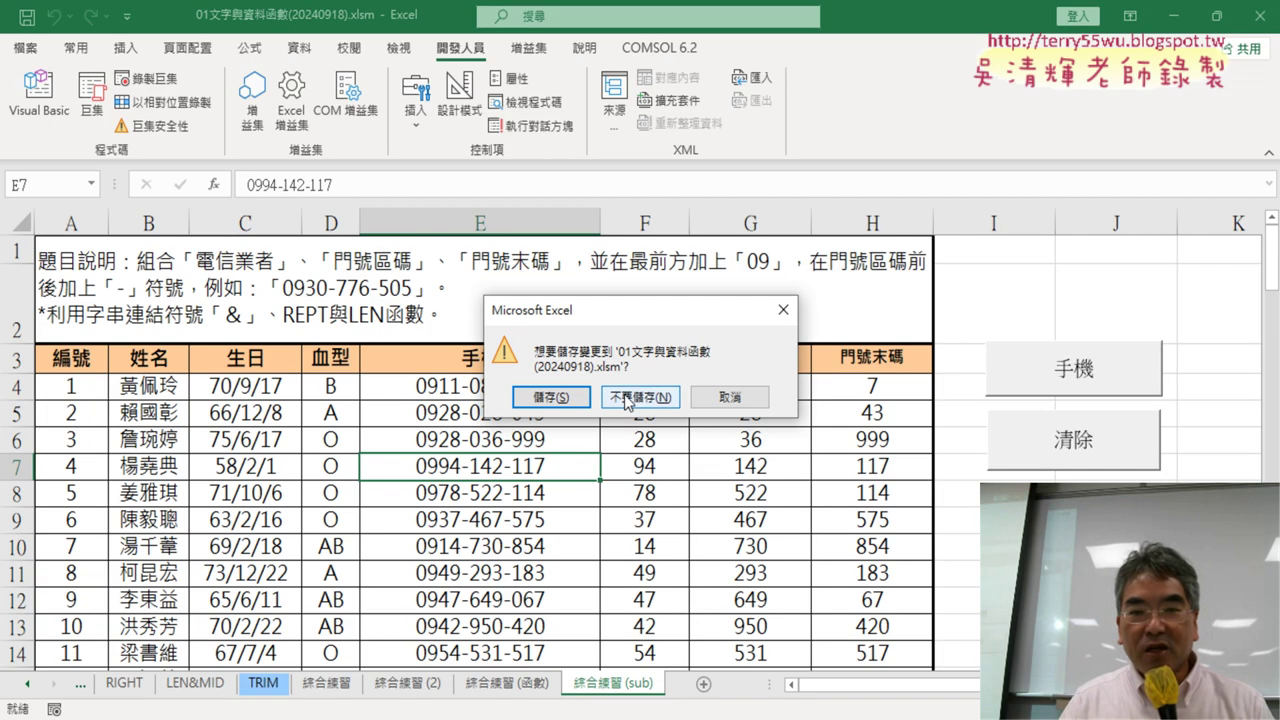
pyautogui.click(560, 396)
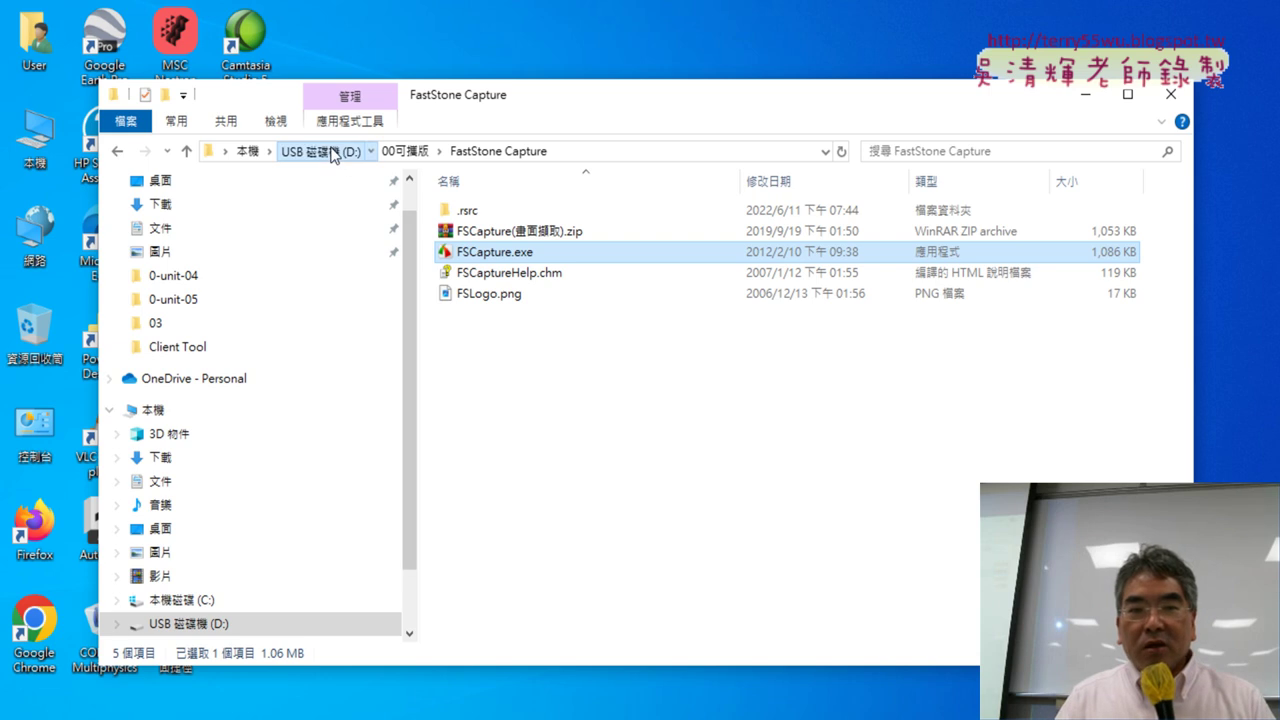
# - Browse from D: down to the 01文字與資料函數 folder and open 151擷取括弧中字串.xlsx
pyautogui.click(330, 151)
pyautogui.doubleClick(530, 262)
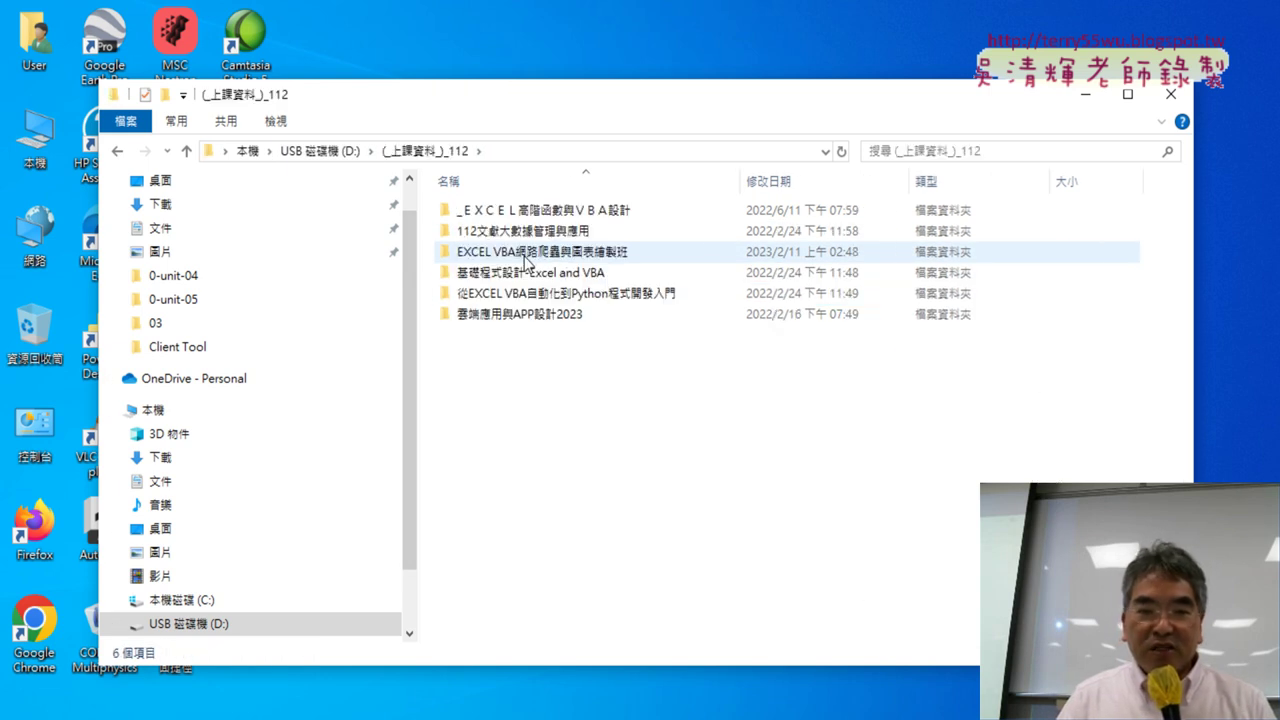
pyautogui.doubleClick(535, 272)
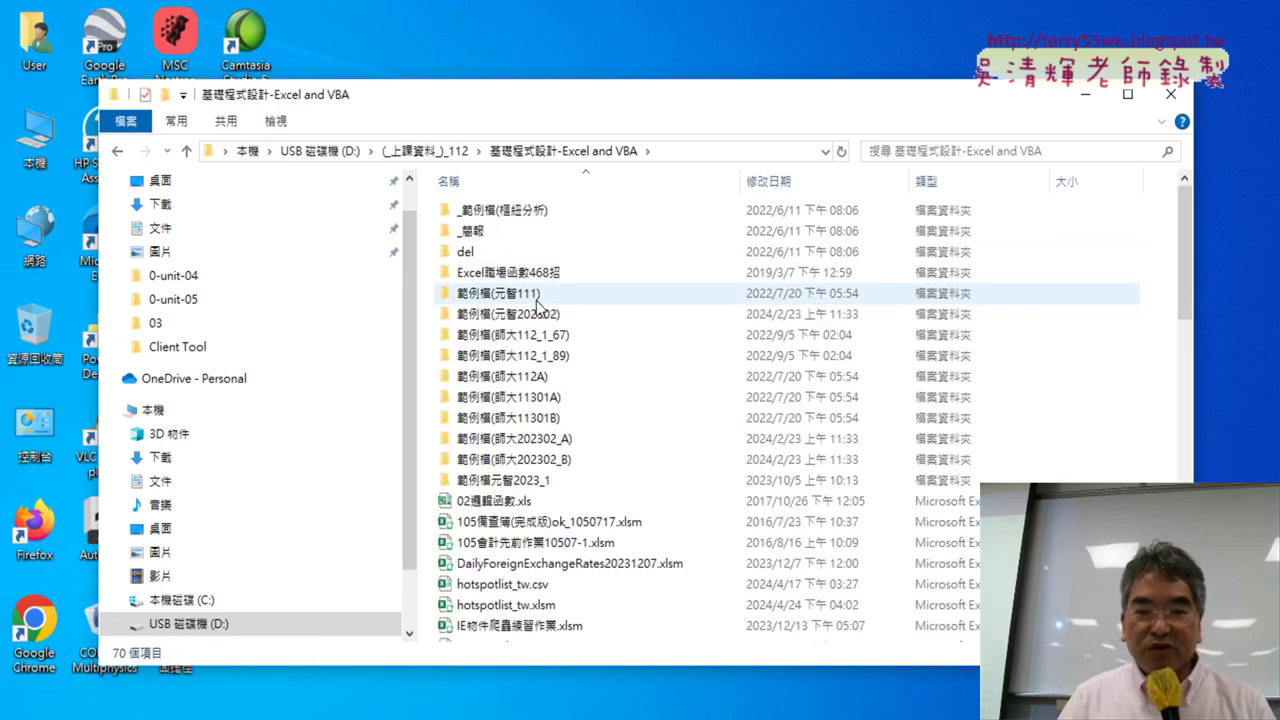
pyautogui.click(561, 442)
pyautogui.doubleClick(561, 447)
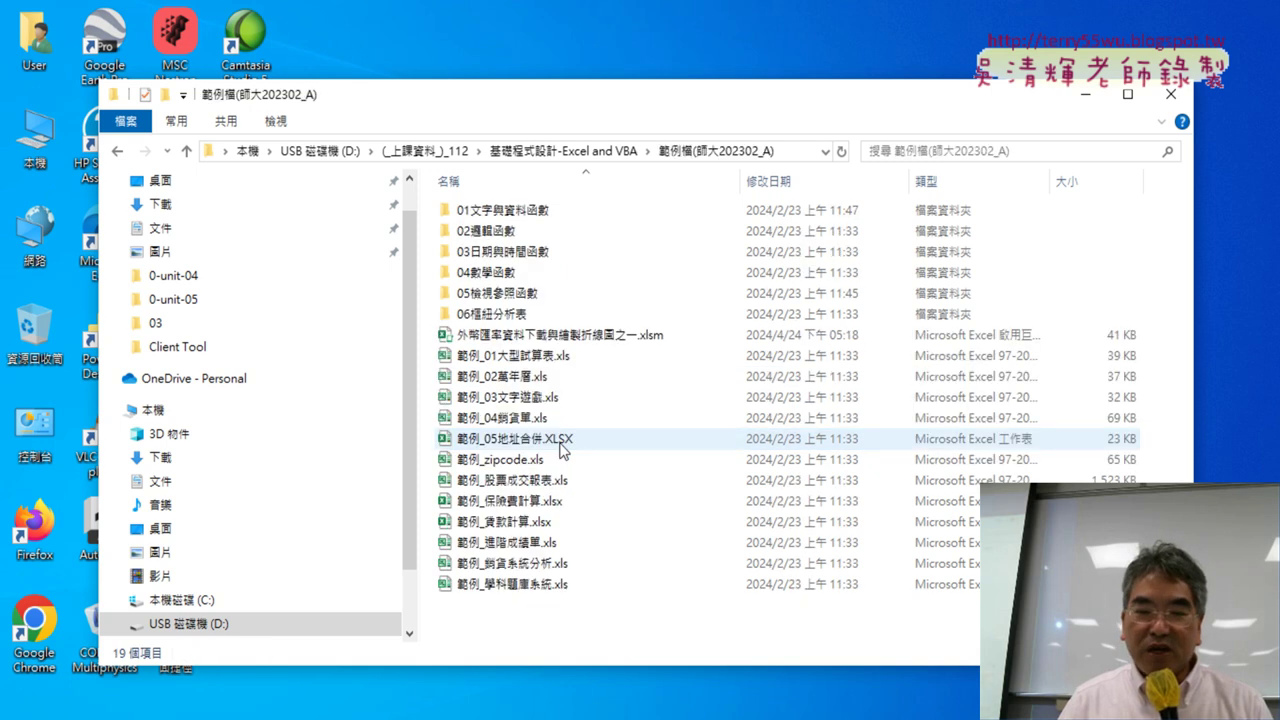
pyautogui.doubleClick(530, 210)
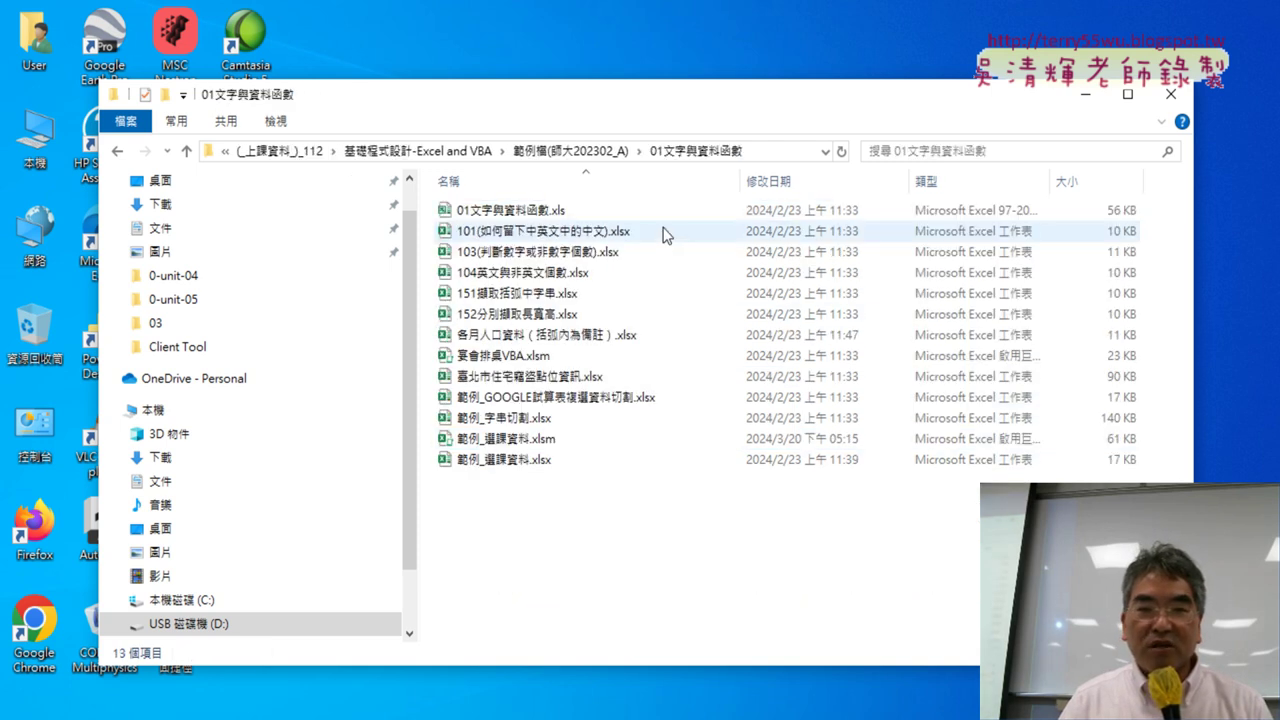
pyautogui.doubleClick(689, 100)
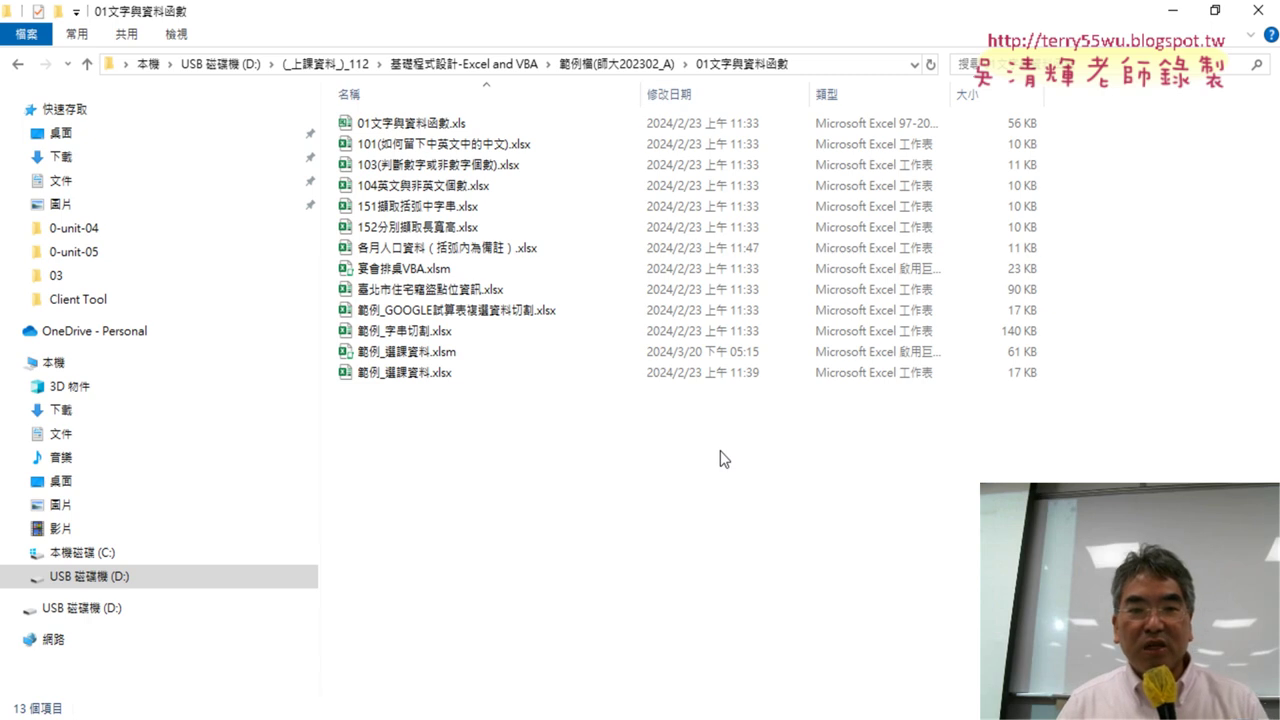
pyautogui.click(415, 212)
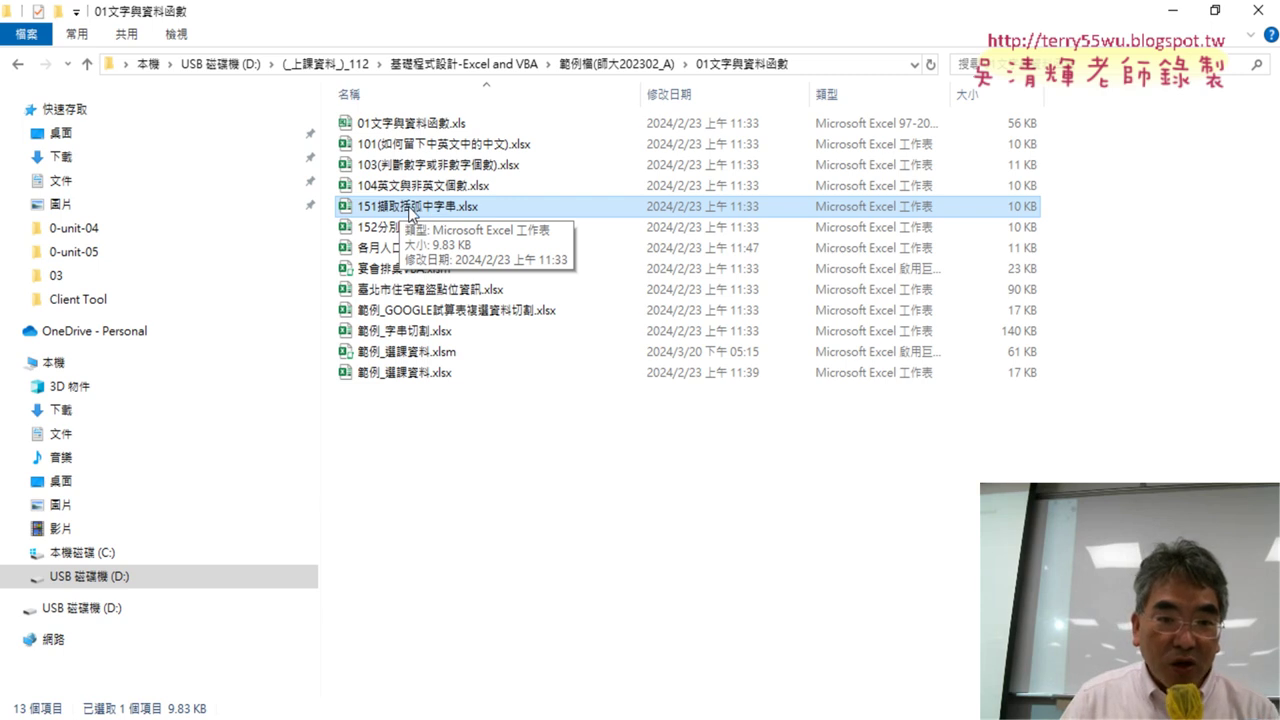
pyautogui.doubleClick(412, 210)
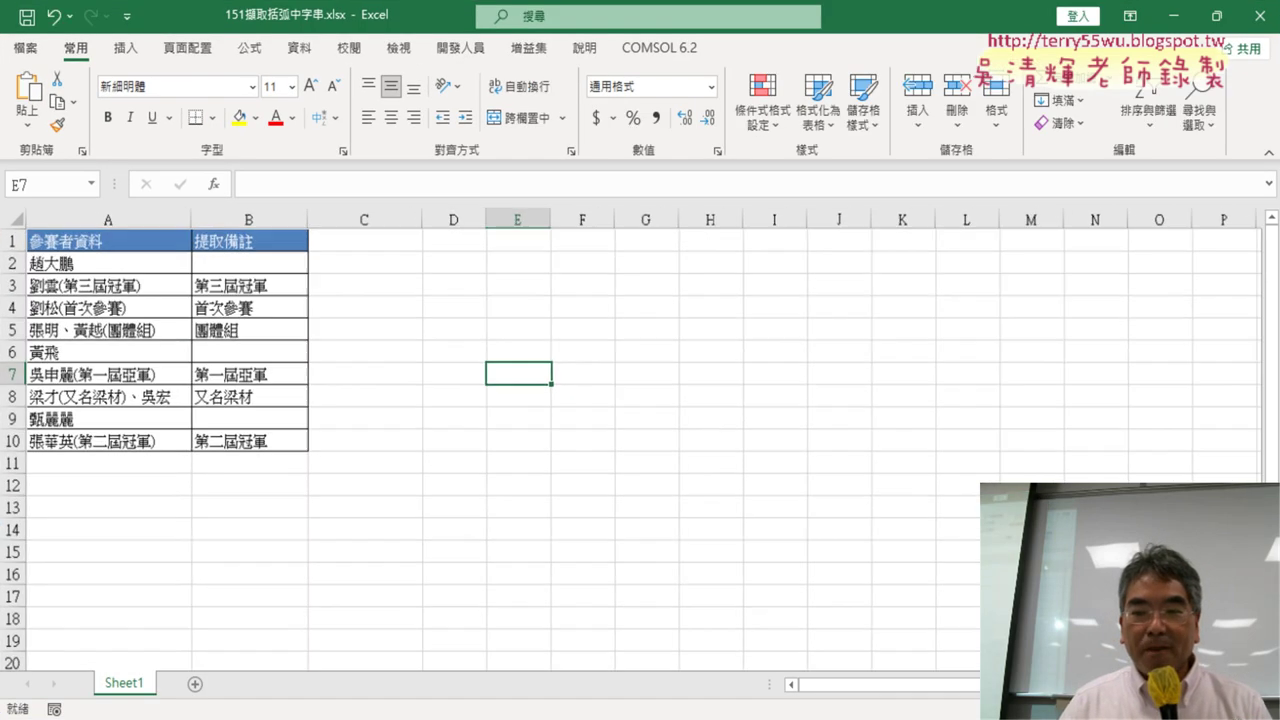
pyautogui.keyDown('ctrl'); pyautogui.scroll(3, 777, 563); pyautogui.keyUp('ctrl')
pyautogui.moveTo(371, 294); pyautogui.dragTo(403, 560)
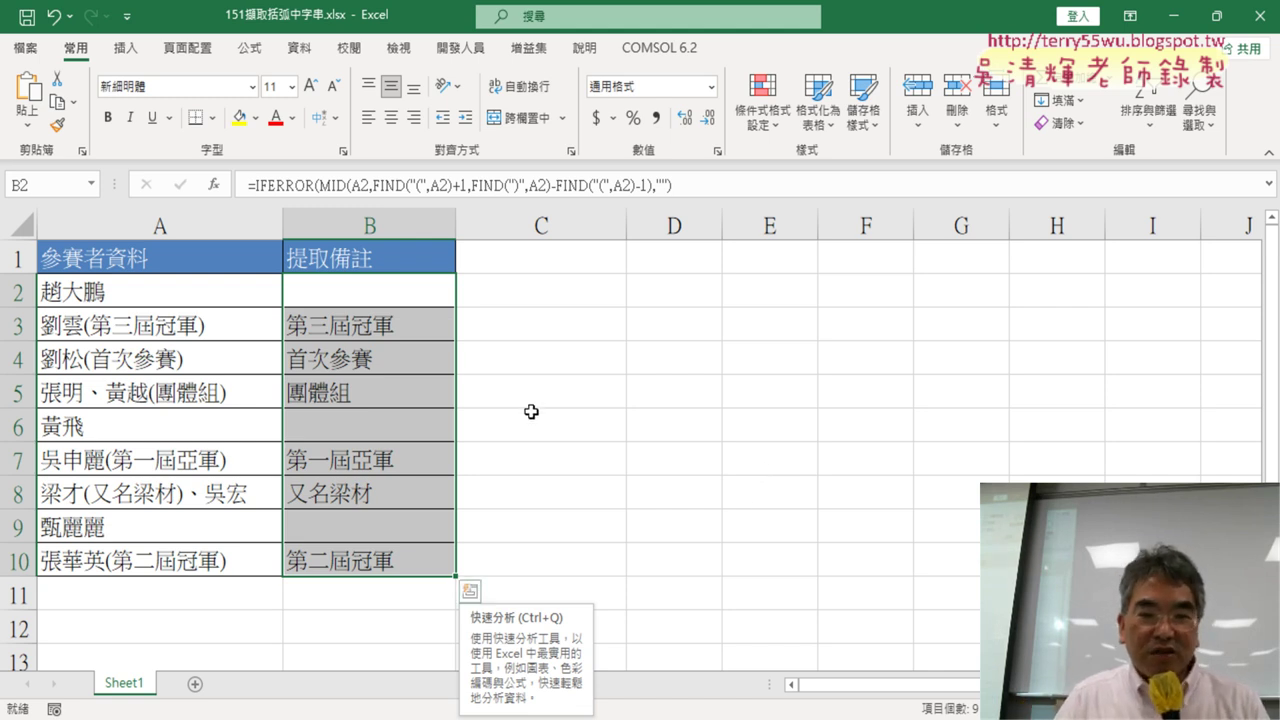
pyautogui.moveTo(371, 298); pyautogui.dragTo(363, 561)
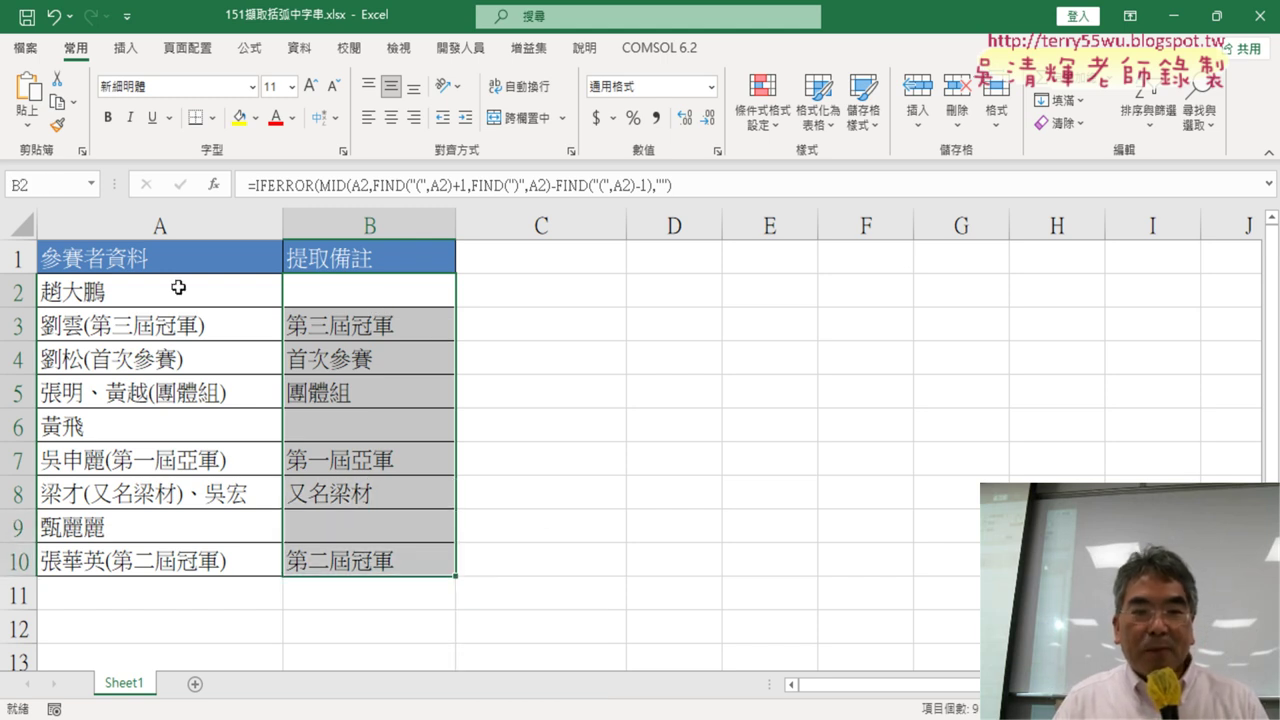
pyautogui.moveTo(376, 288); pyautogui.dragTo(372, 561)
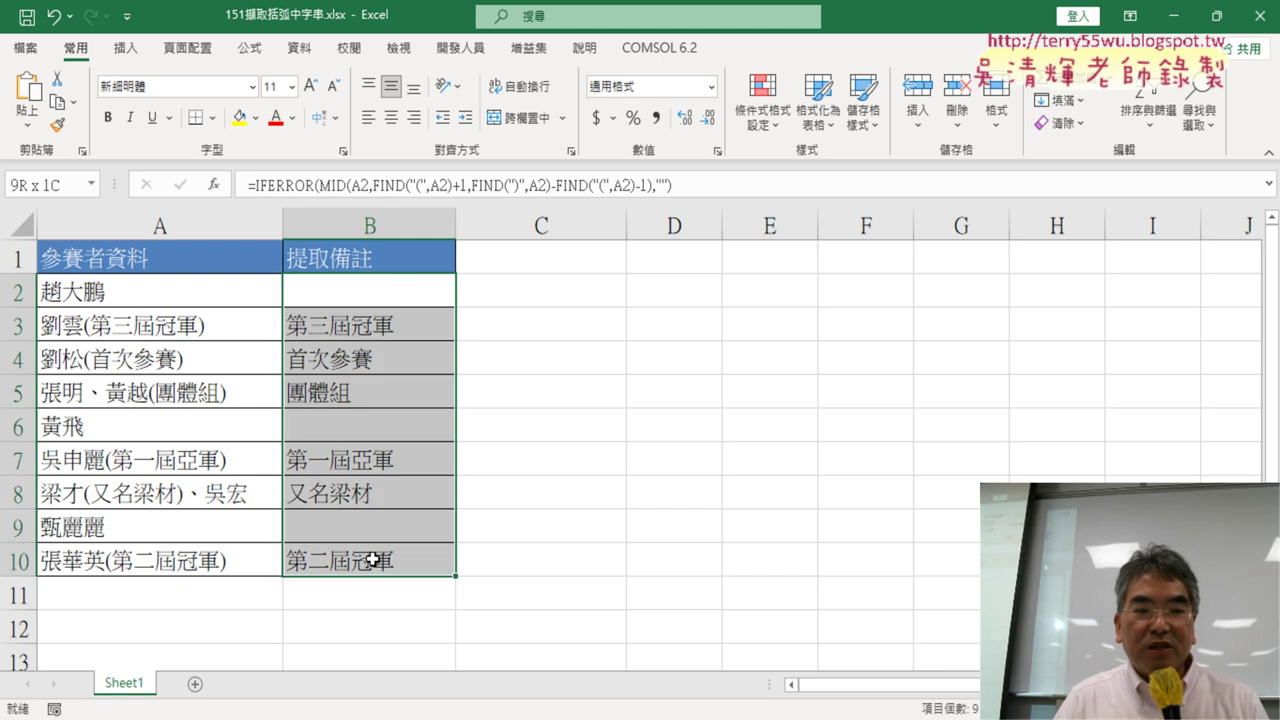
pyautogui.press('Delete')
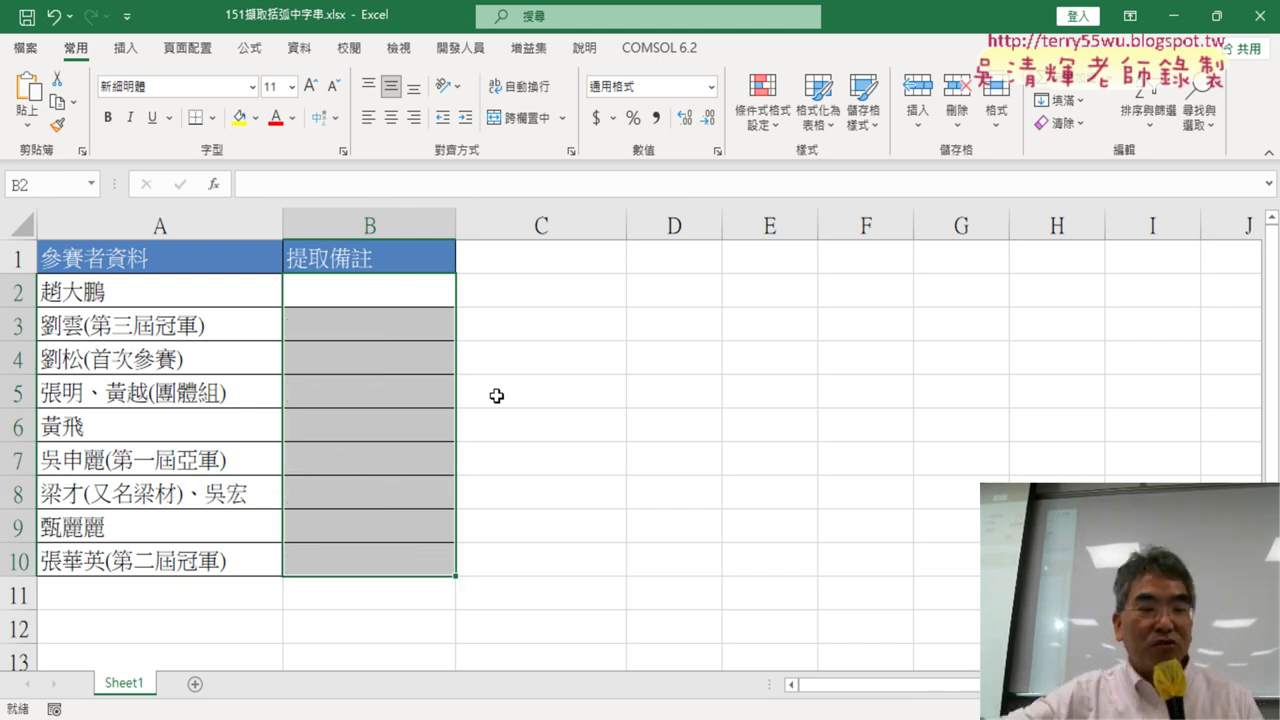
pyautogui.hotkey('ctrl', 'z')
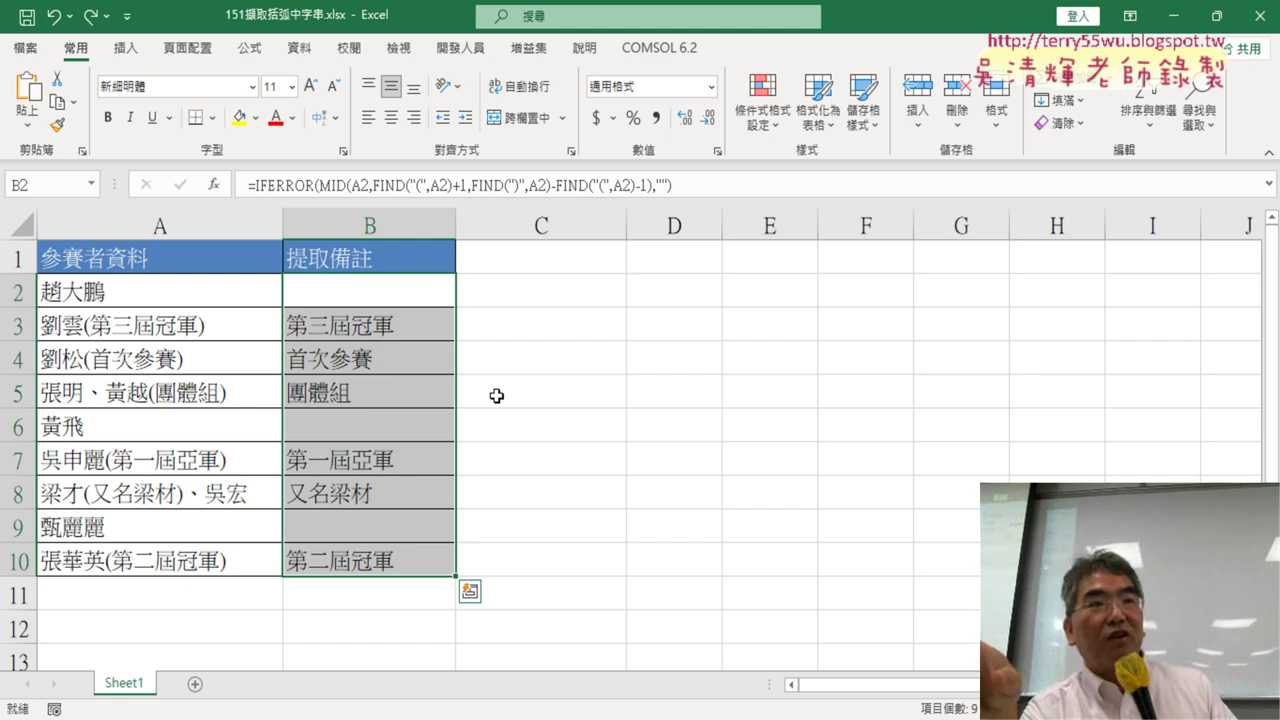
# - Inspect the bracketed text in A3 and the bracketed 首次參賽 in A4
pyautogui.click(120, 332)
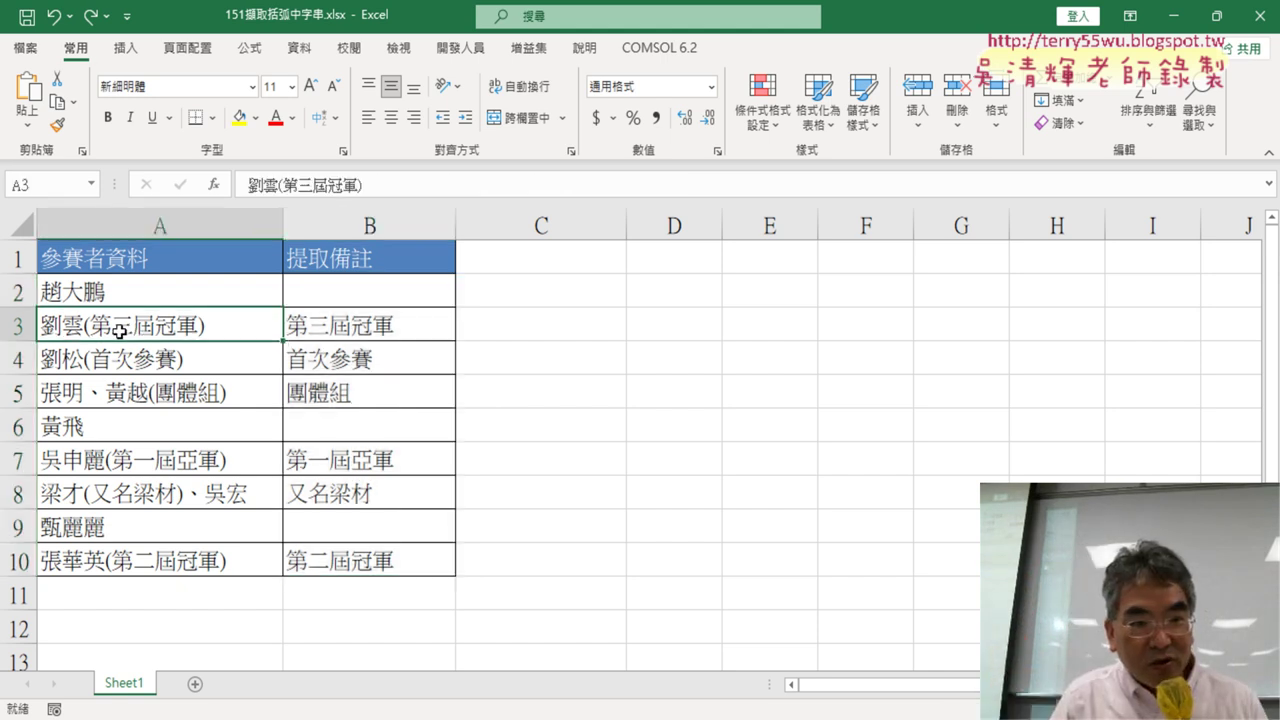
pyautogui.doubleClick(92, 328)
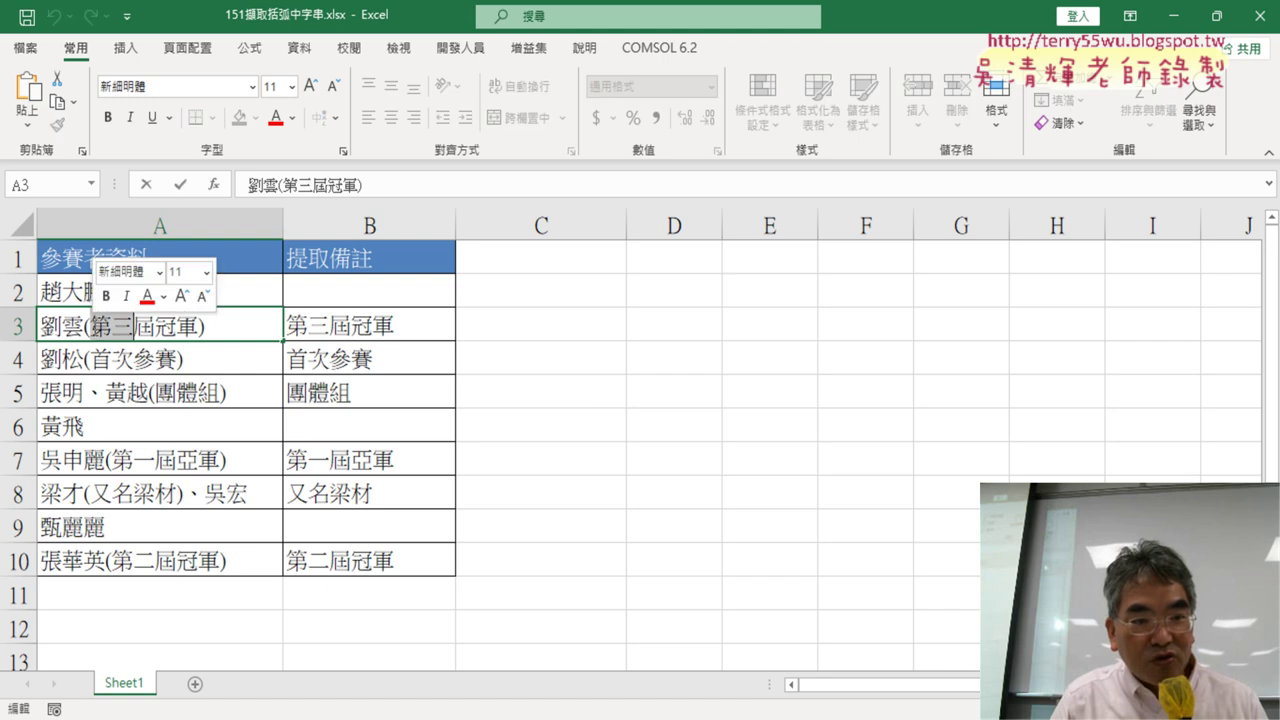
pyautogui.moveTo(92, 328); pyautogui.dragTo(202, 328)
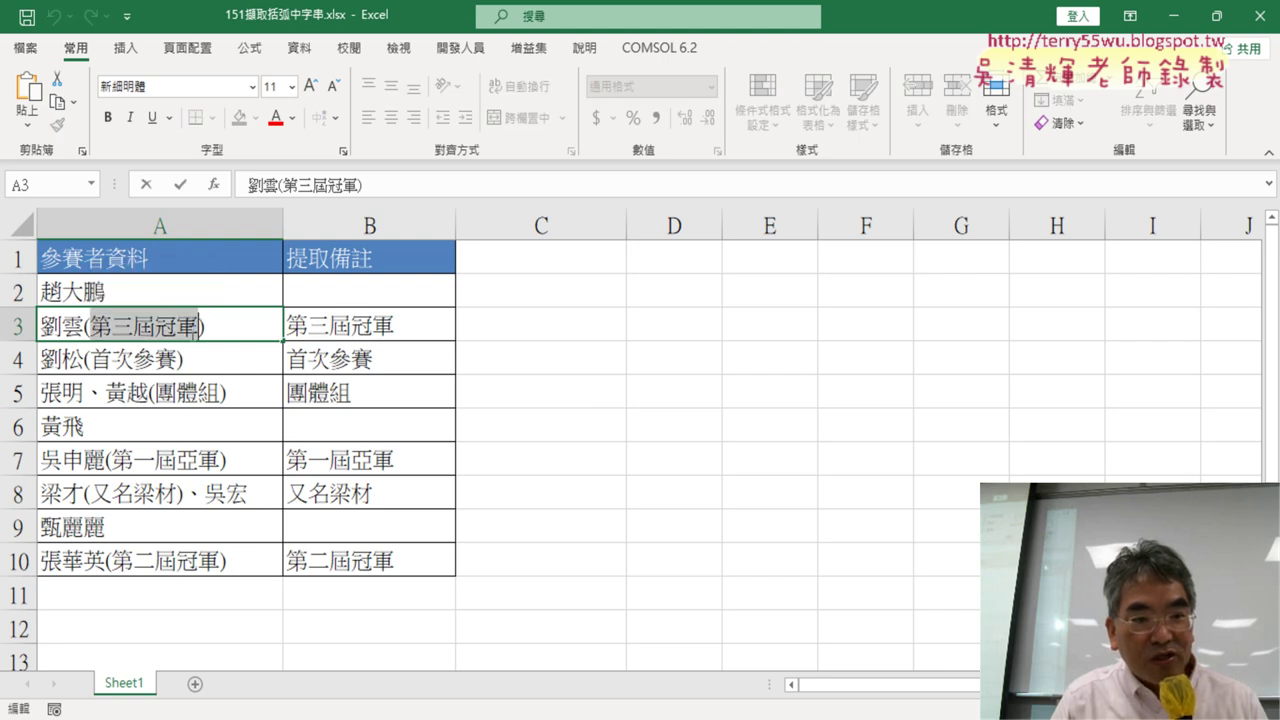
pyautogui.doubleClick(110, 357)
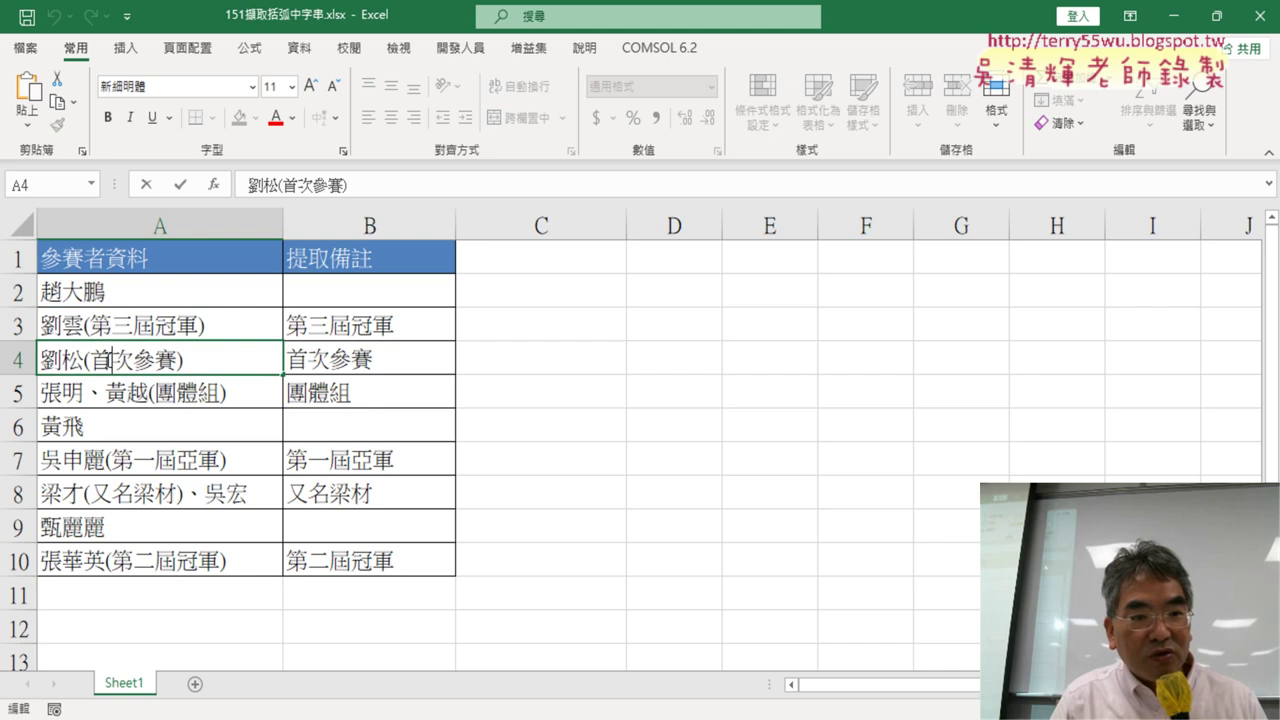
pyautogui.moveTo(91, 358); pyautogui.dragTo(178, 358)
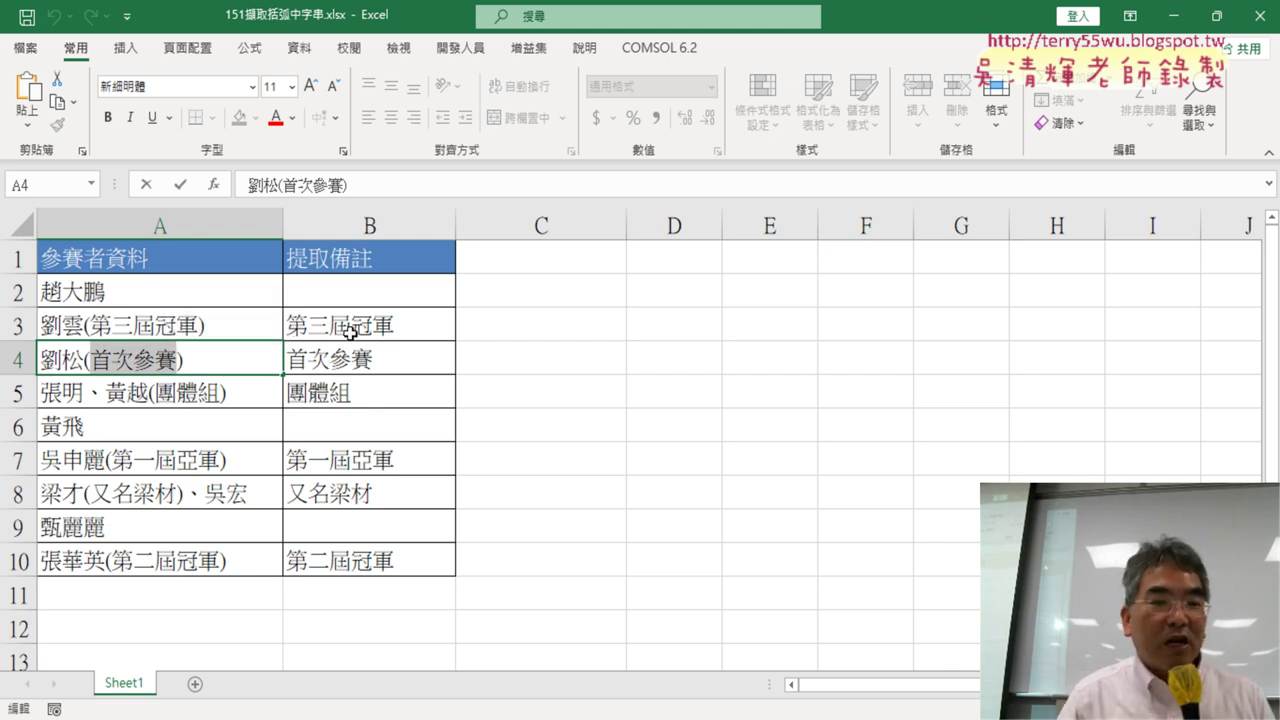
pyautogui.click(331, 291)
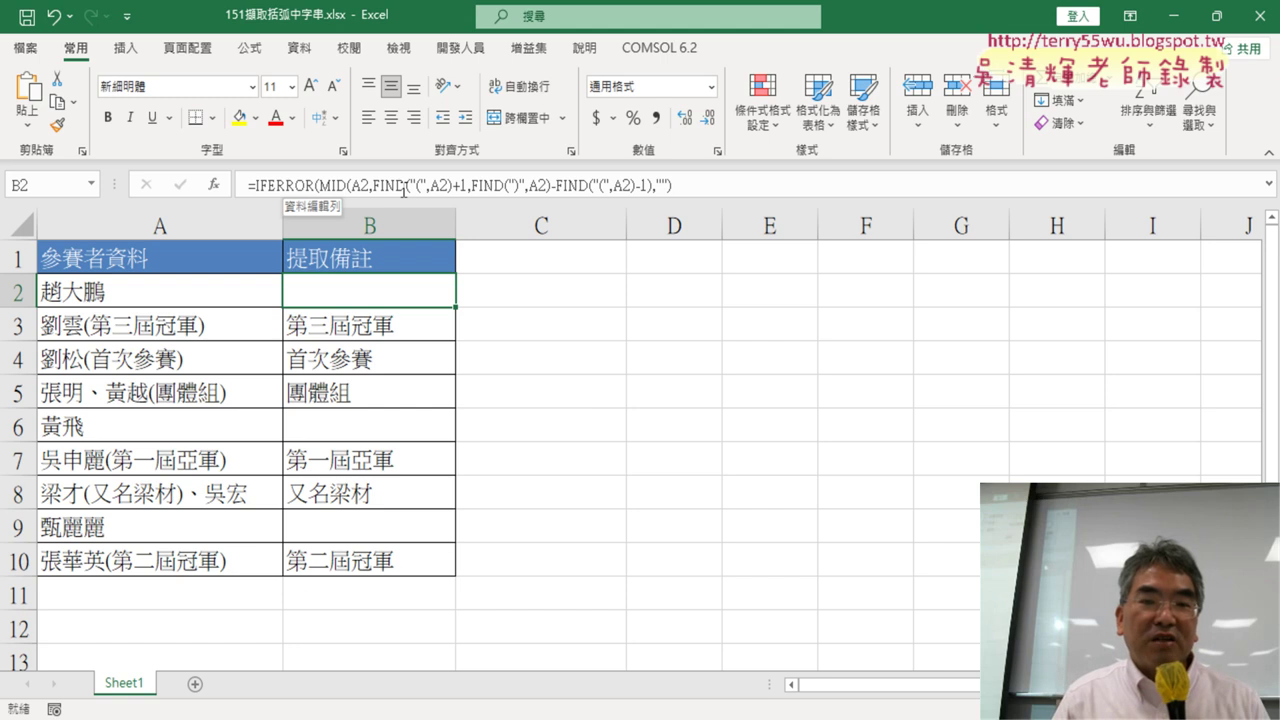
# - Delete the extracted-note formulas from B2:B10
pyautogui.click(650, 322)
pyautogui.moveTo(370, 291); pyautogui.dragTo(428, 562)
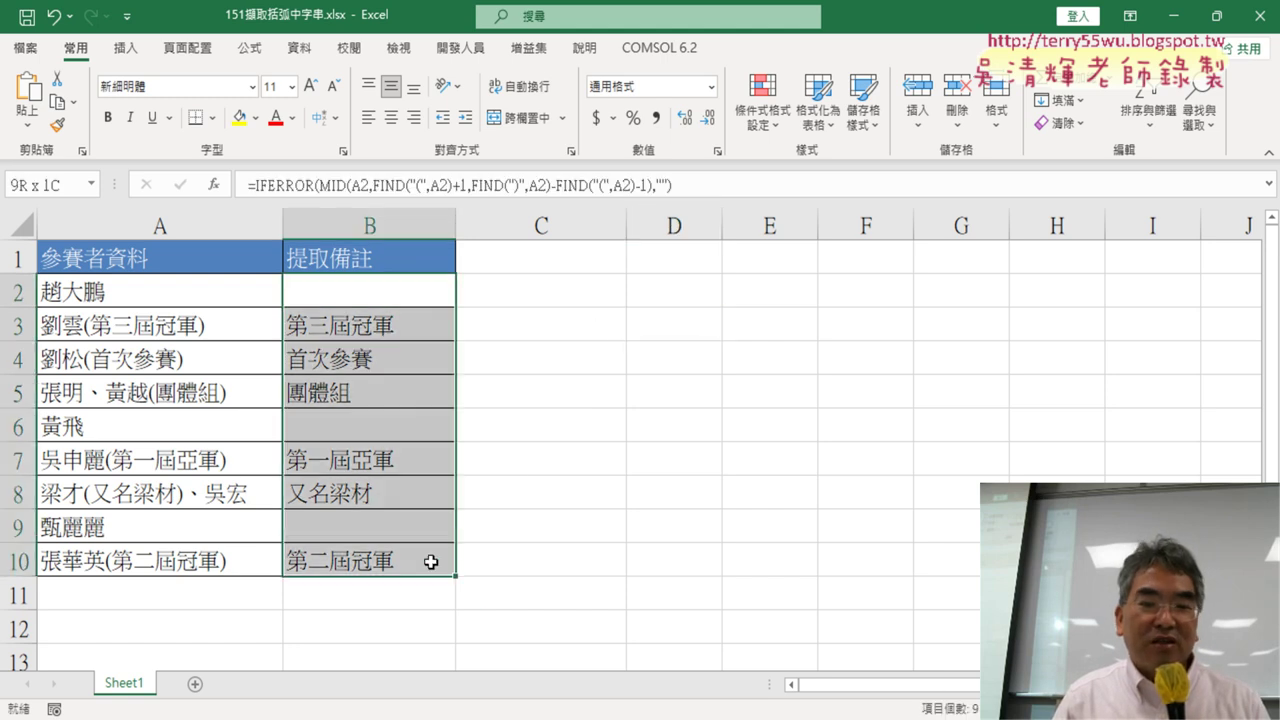
pyautogui.press('Delete')
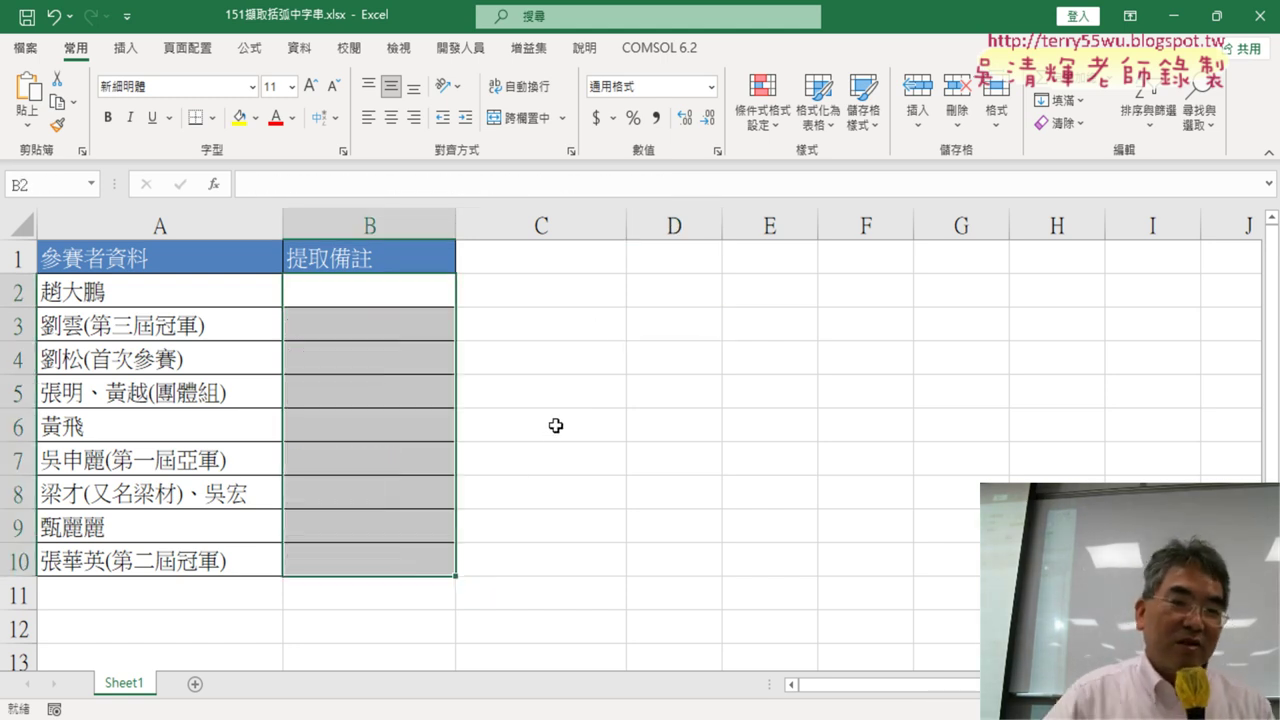
pyautogui.doubleClick(92, 327)
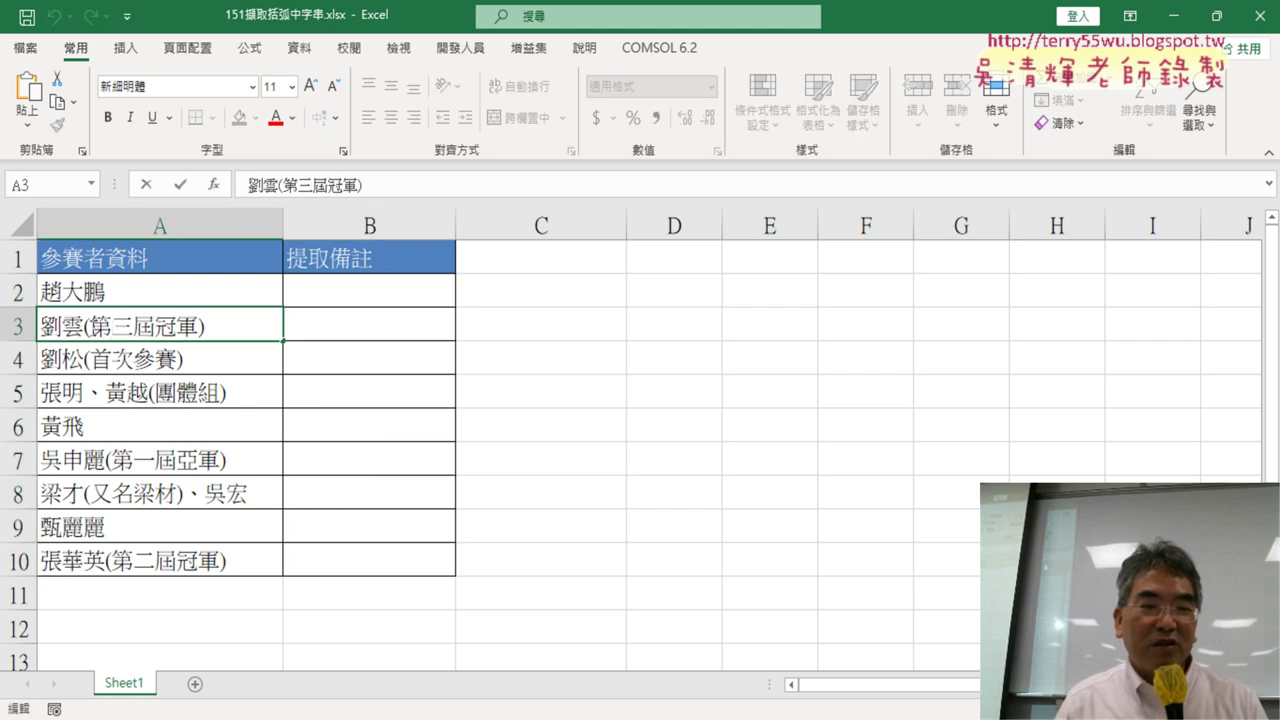
pyautogui.moveTo(90, 327); pyautogui.dragTo(200, 330)
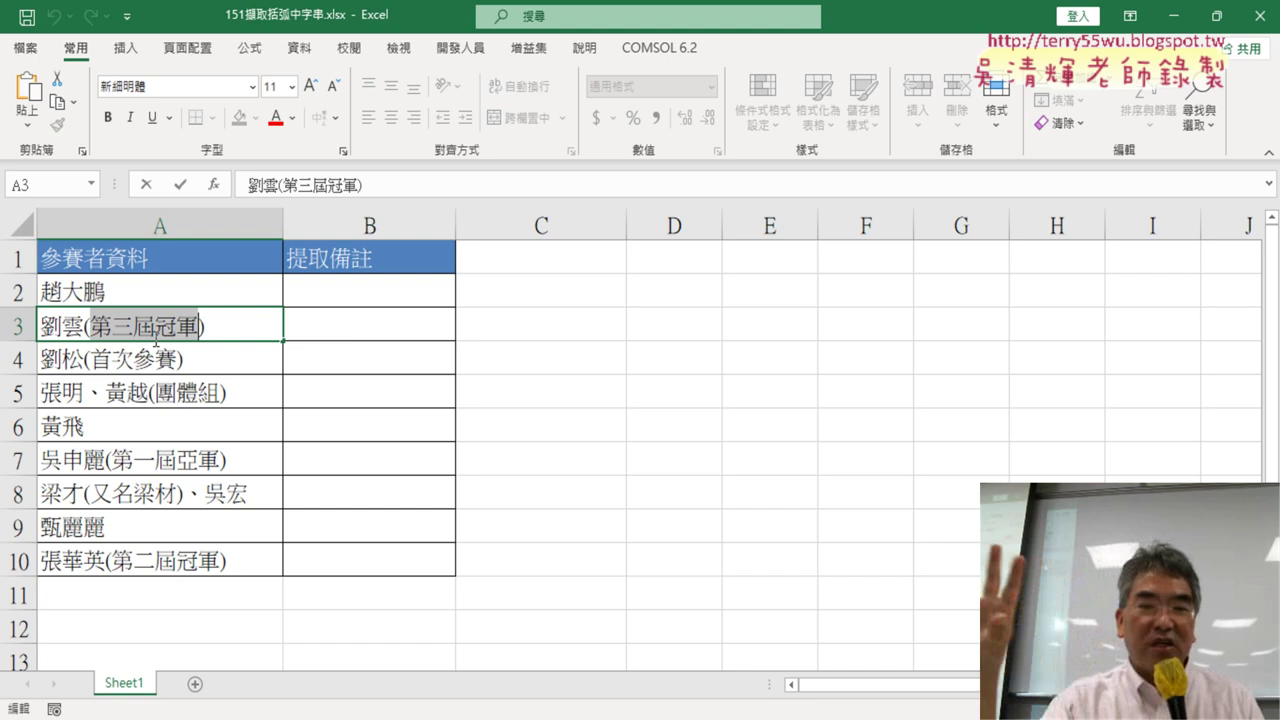
pyautogui.click(695, 492)
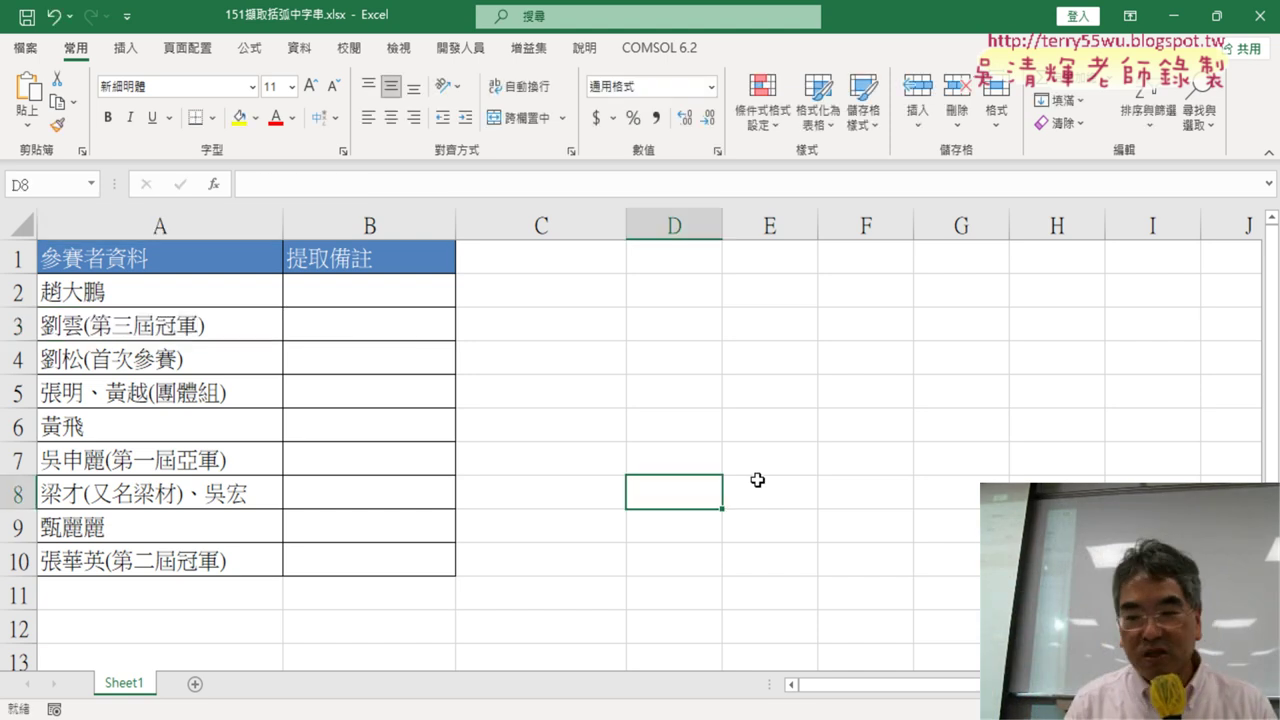